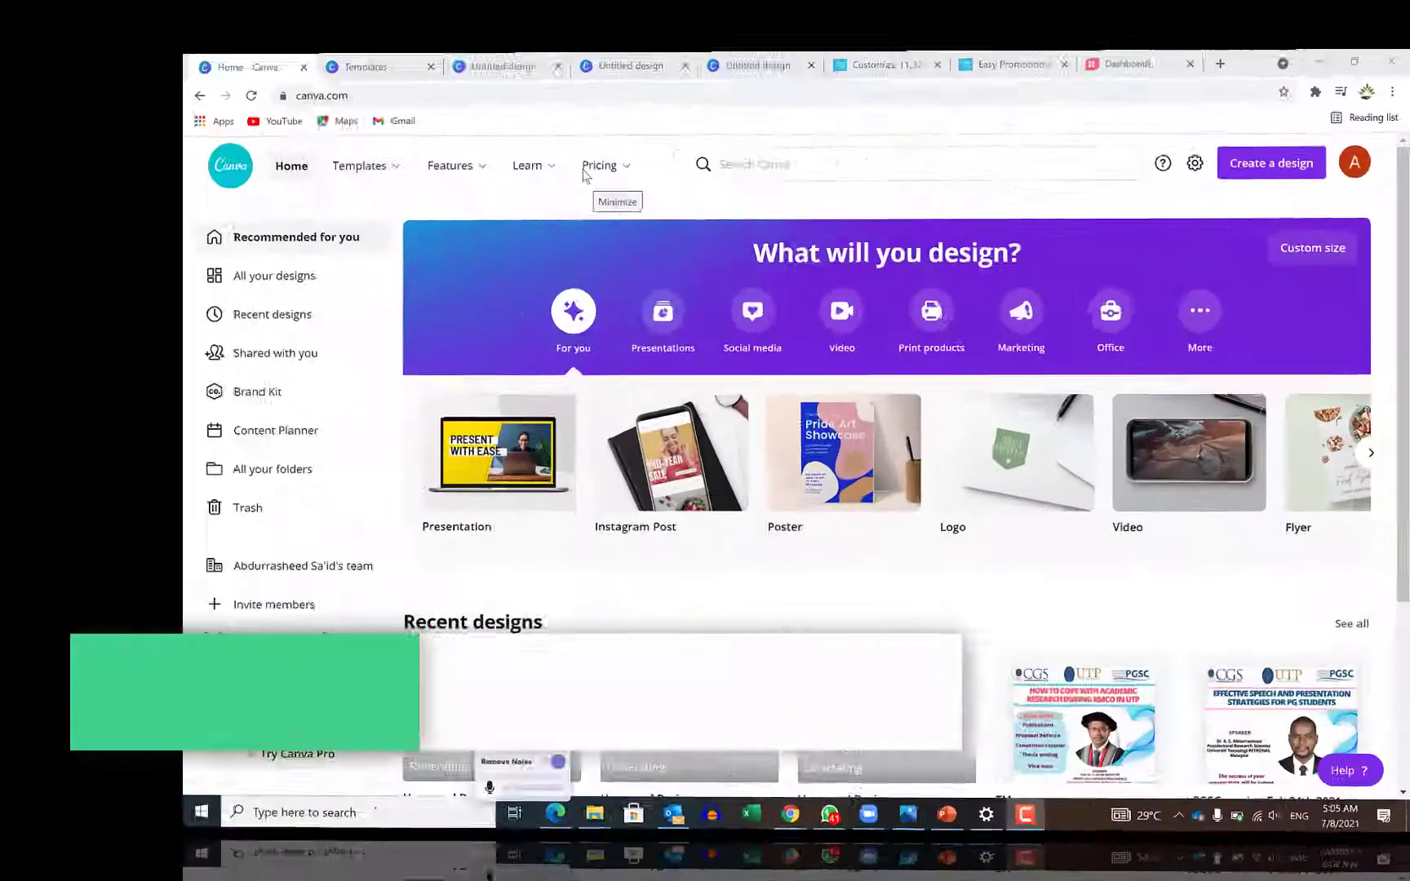
{"action": "mouse_move", "coordinate": [461, 140]}
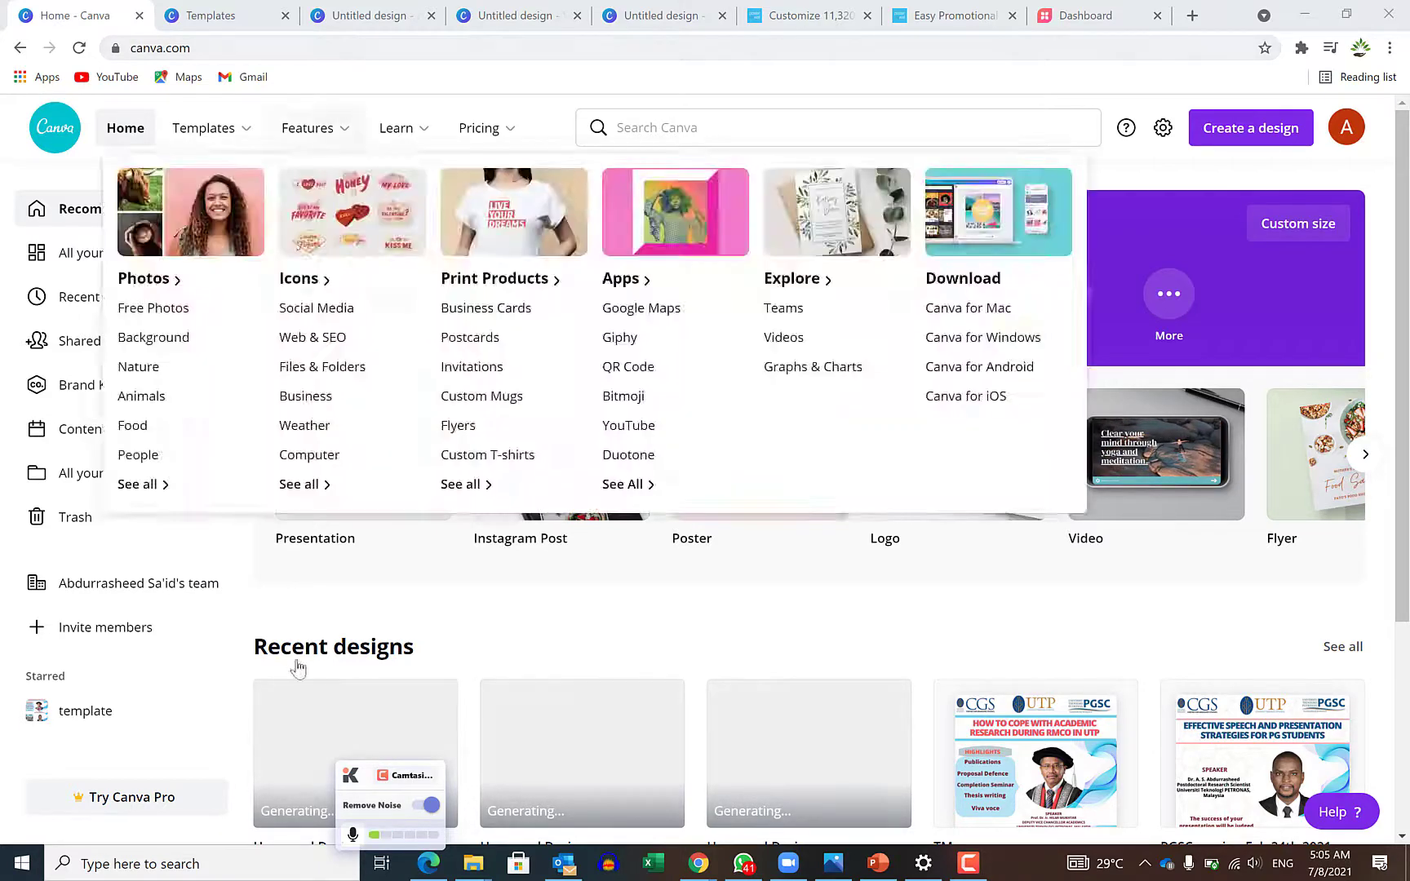
{"action": "left_click", "coordinate": [444, 764]}
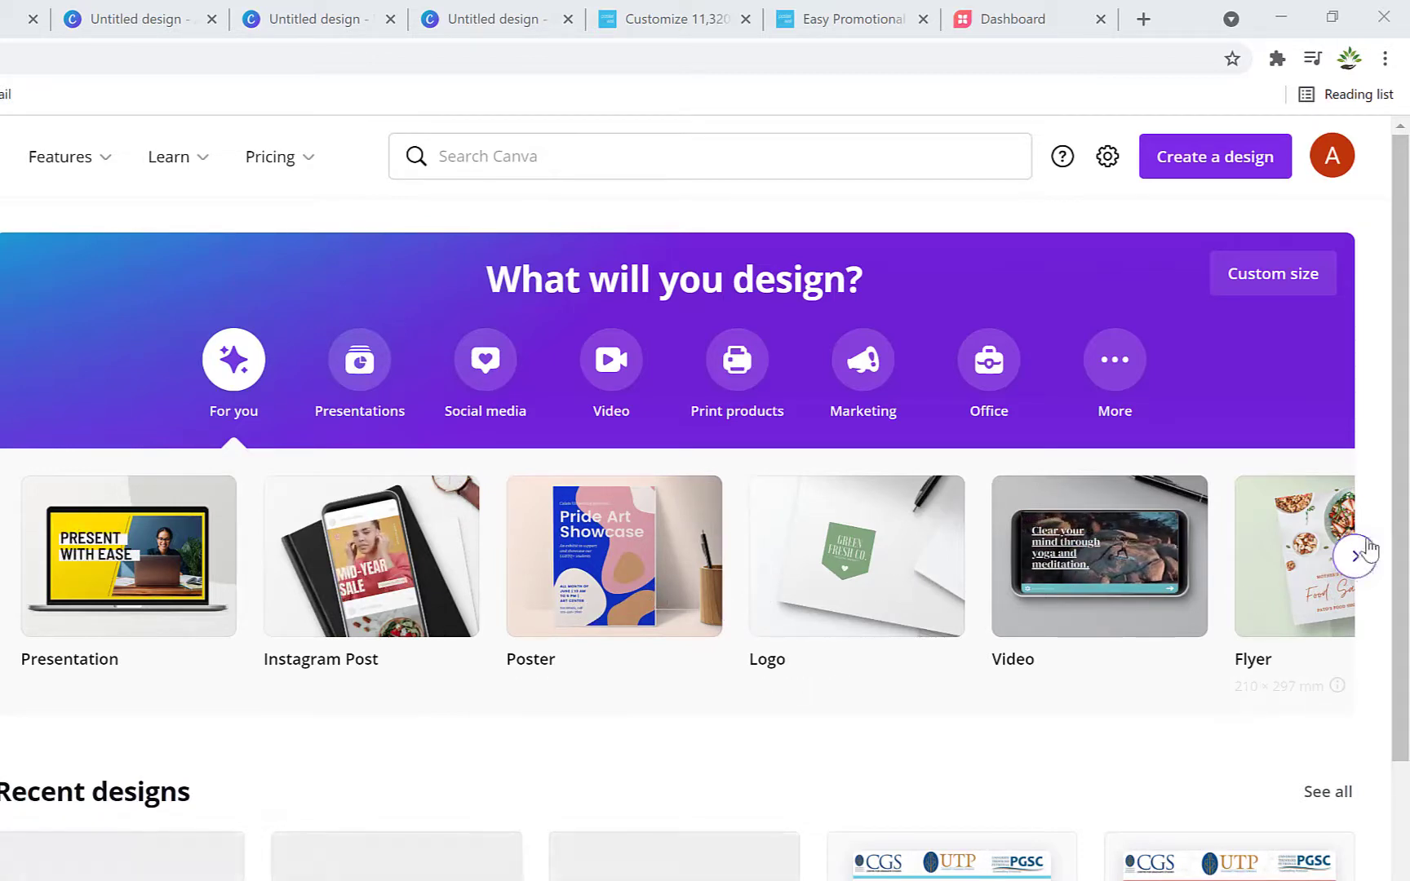
Step: Examine the recommended design types on the home page, from presentations and flyers through certificates and business cards to T-shirts
{"action": "left_click", "coordinate": [1356, 563]}
{"action": "left_click", "coordinate": [1356, 559]}
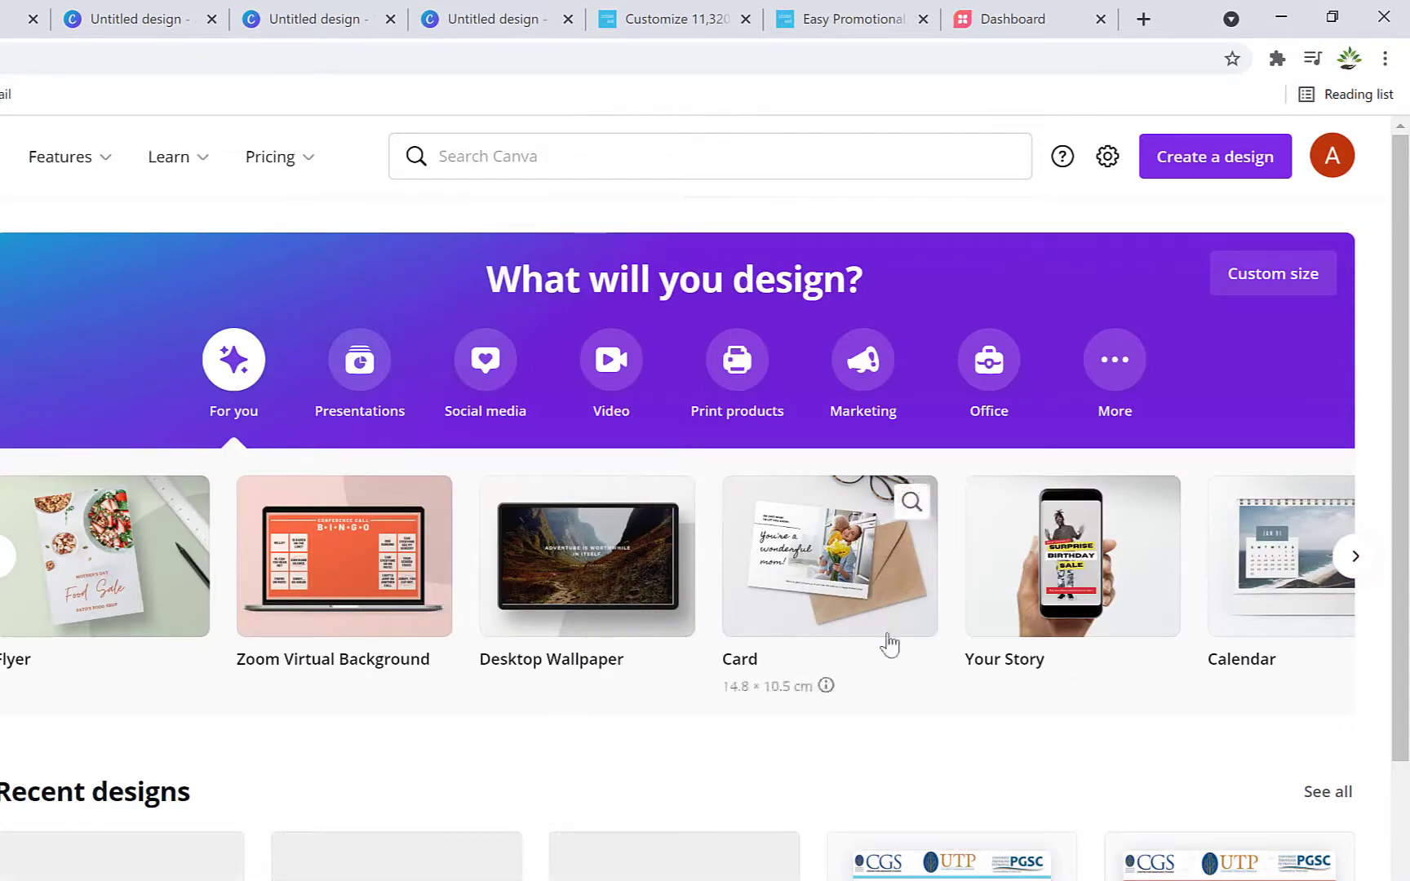
{"action": "left_click", "coordinate": [1357, 557]}
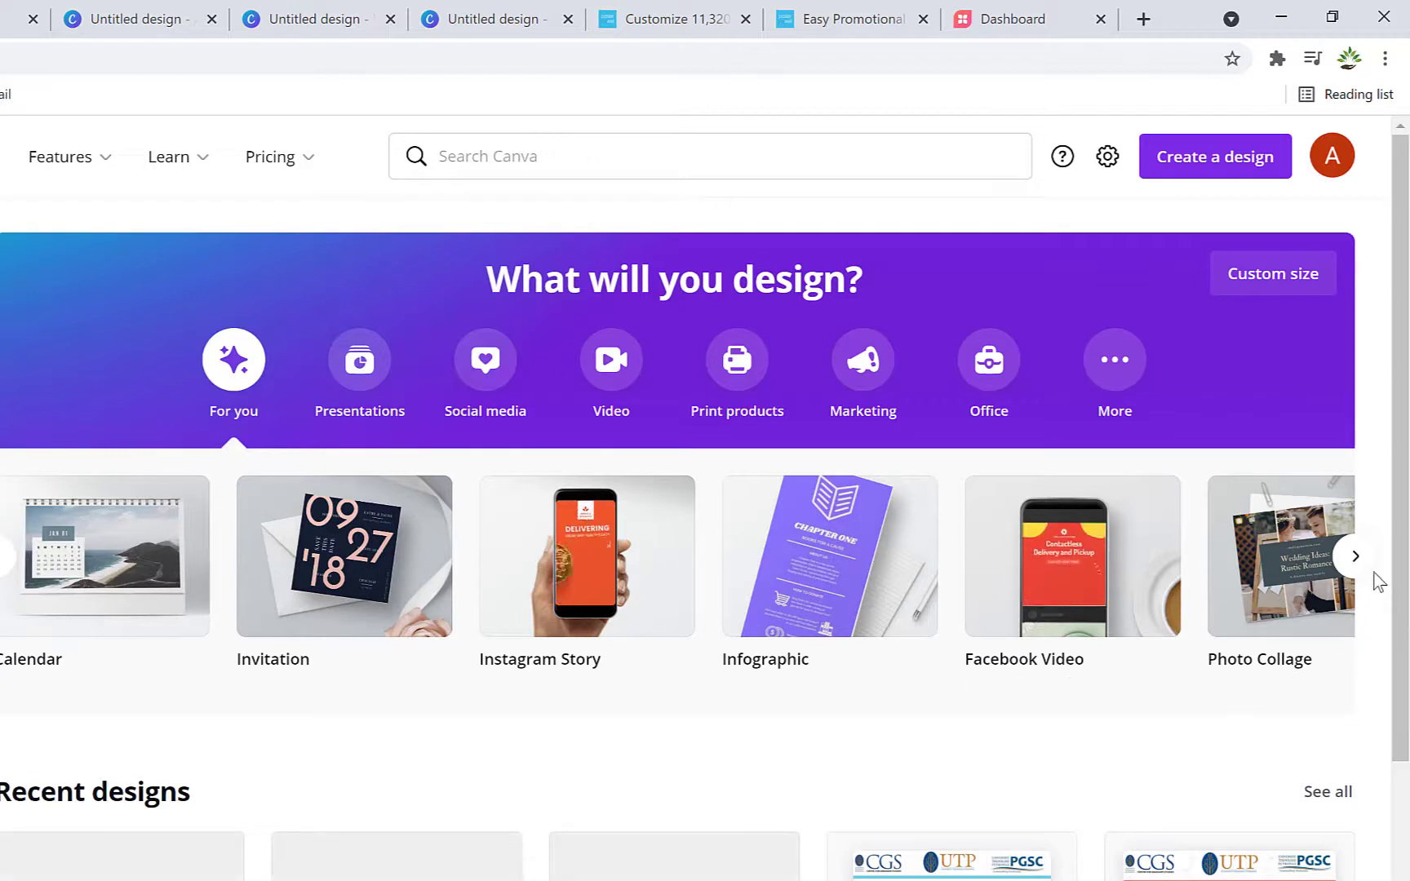
{"action": "left_click", "coordinate": [1354, 555]}
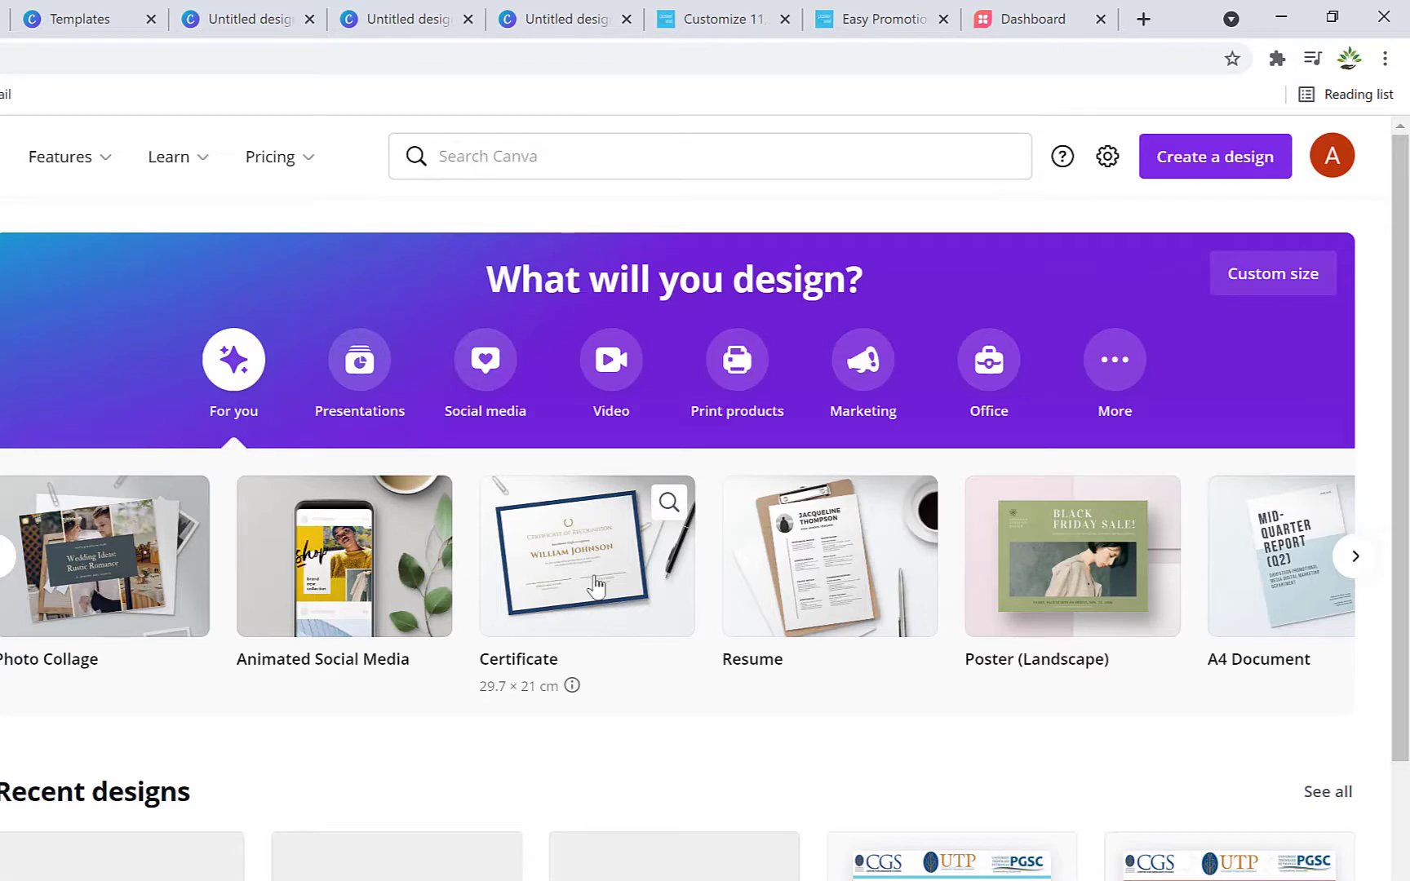
{"action": "scroll", "coordinate": [816, 639], "scroll_direction": "right", "scroll_amount": 5}
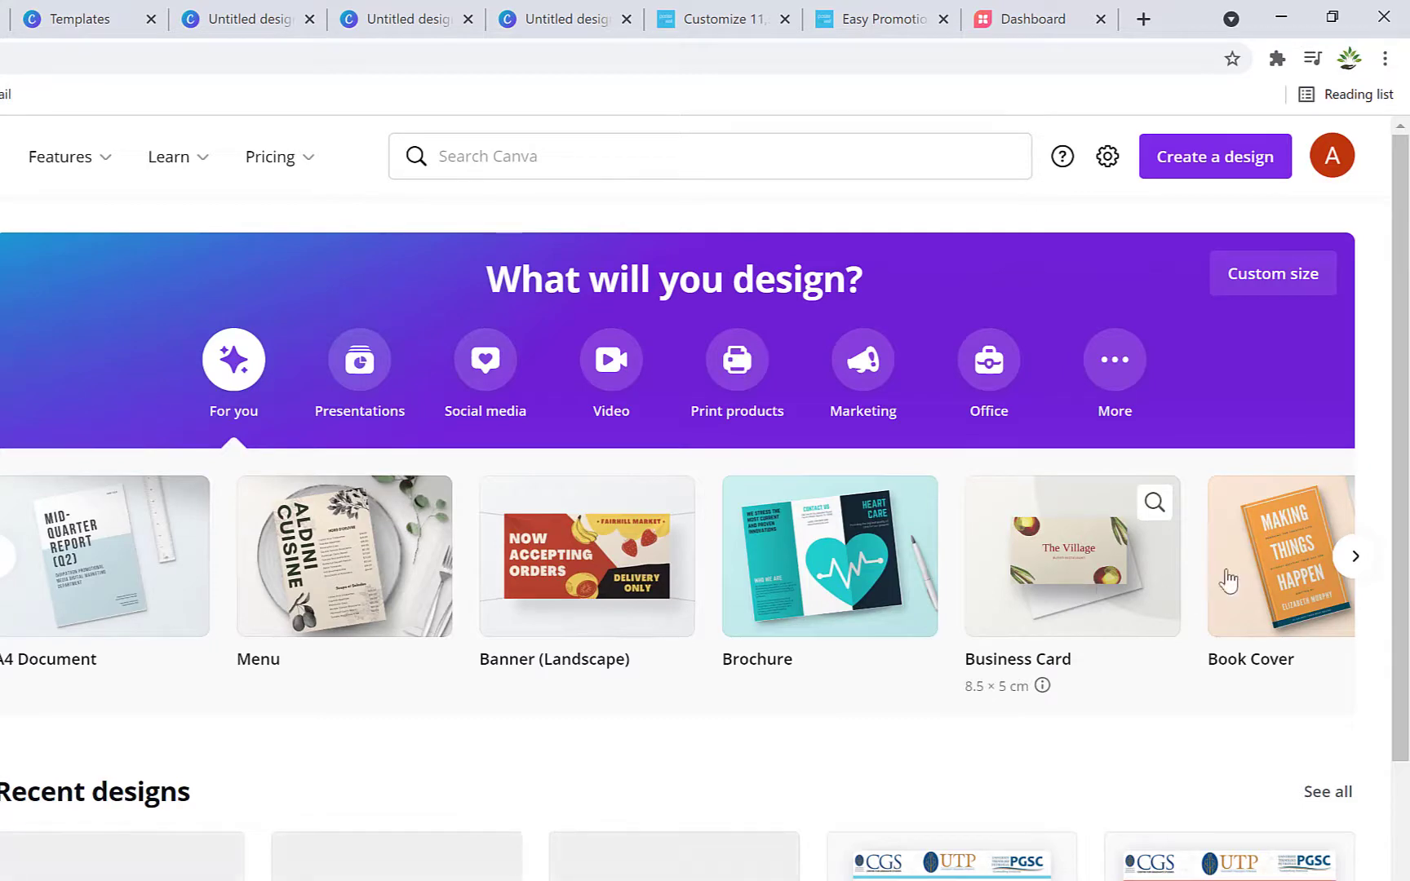
{"action": "left_click", "coordinate": [1355, 556]}
{"action": "scroll", "coordinate": [1069, 617], "scroll_direction": "right", "scroll_amount": 5}
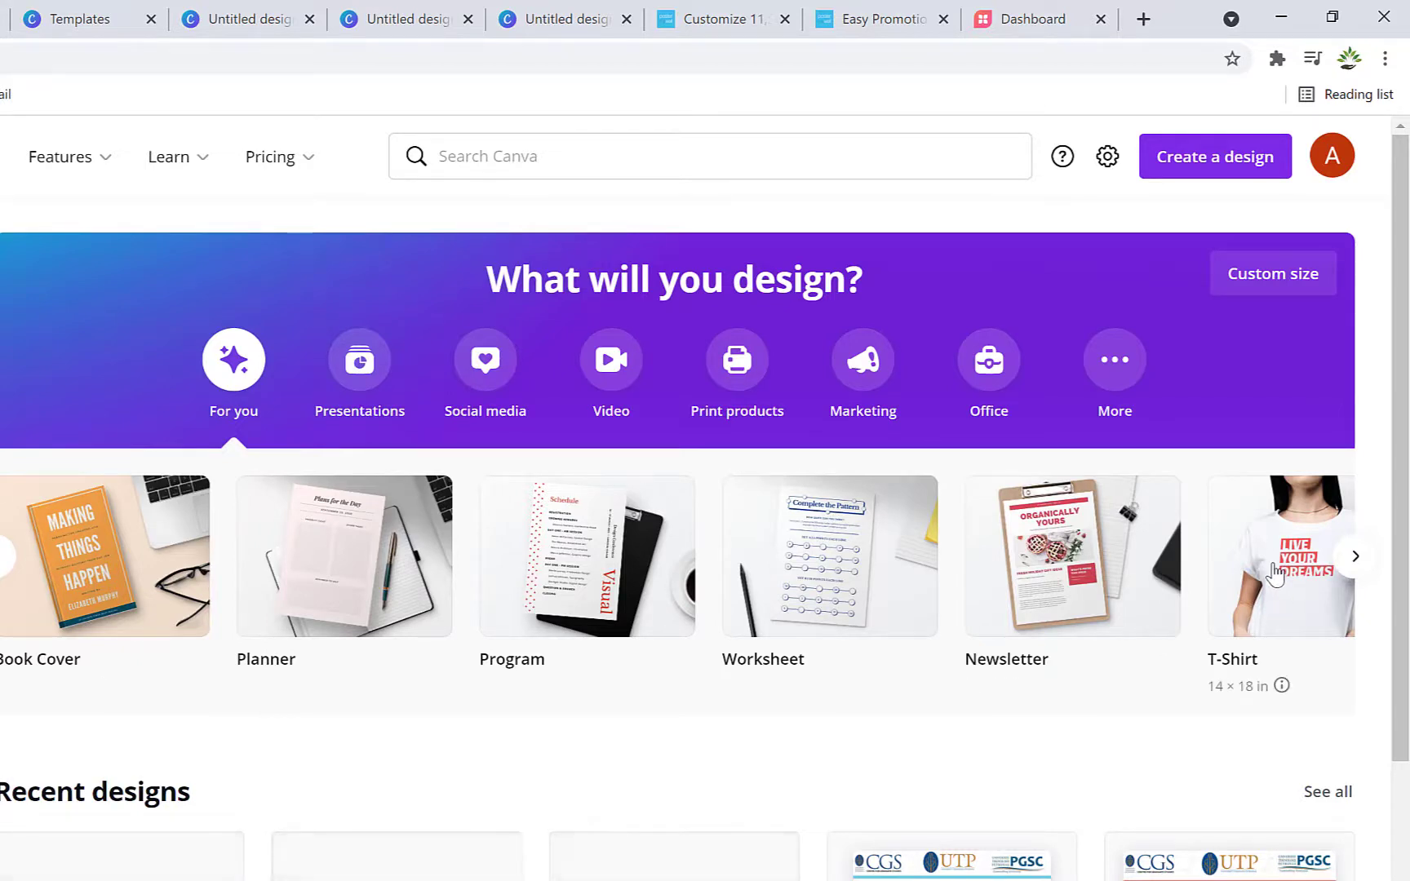
{"action": "left_click", "coordinate": [1356, 557]}
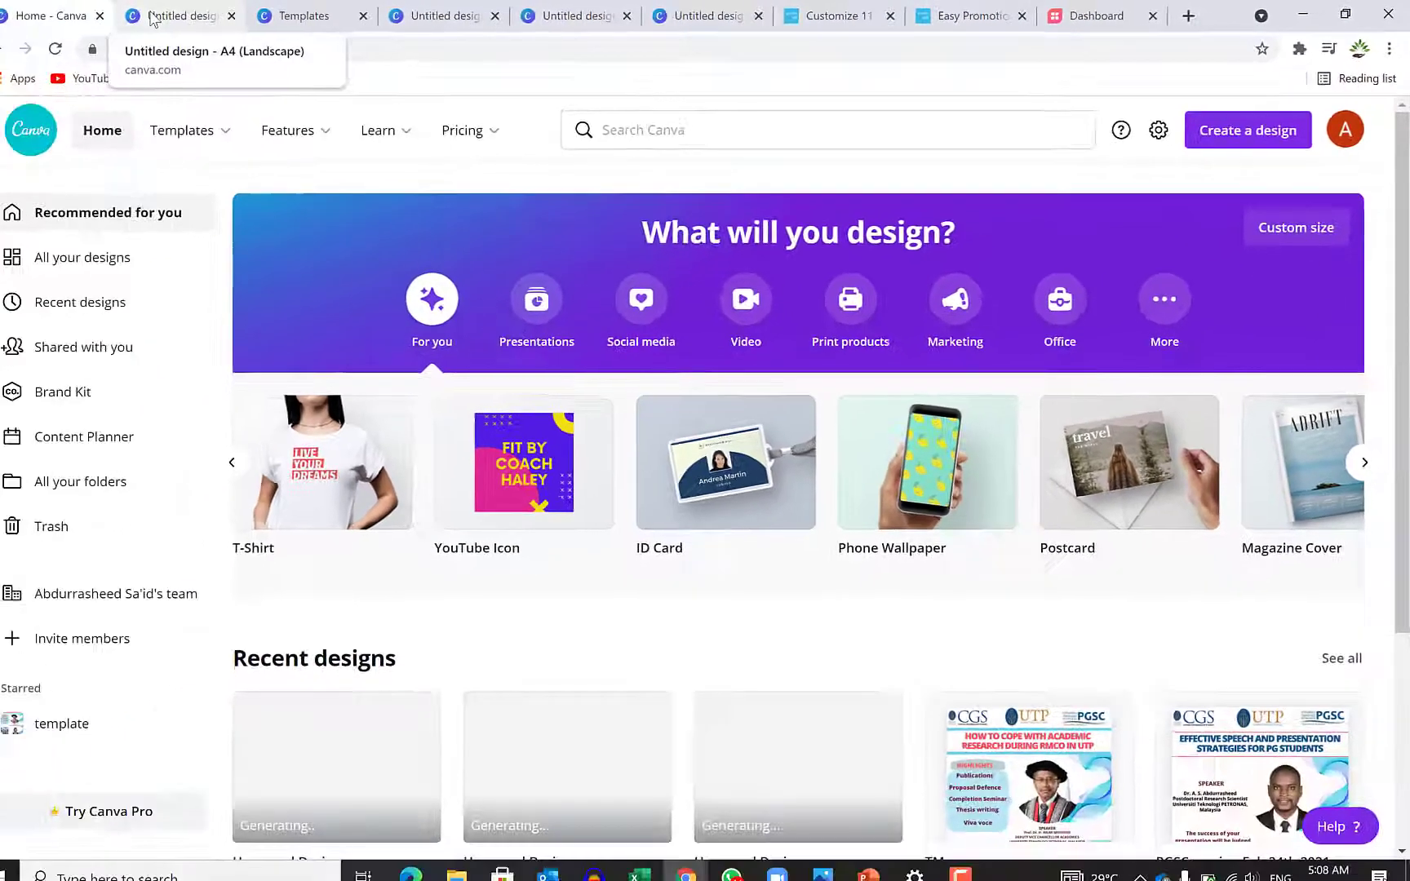
Step: Apply the High School Graduation Diploma template from the suggested certificates to the blank A4 landscape design
{"action": "left_click", "coordinate": [152, 18]}
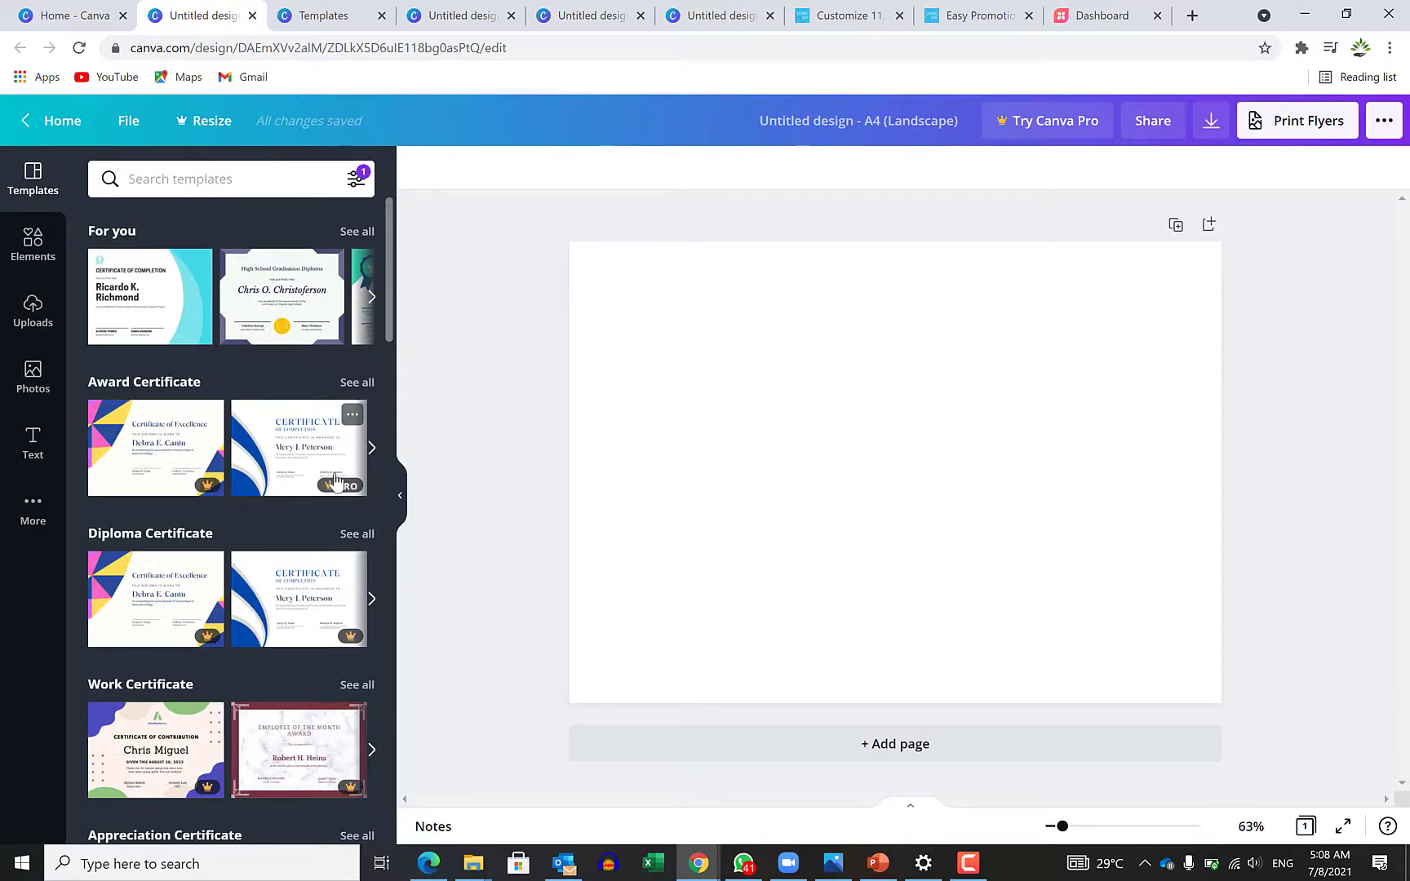
{"action": "scroll", "coordinate": [221, 359], "scroll_direction": "down", "scroll_amount": 9}
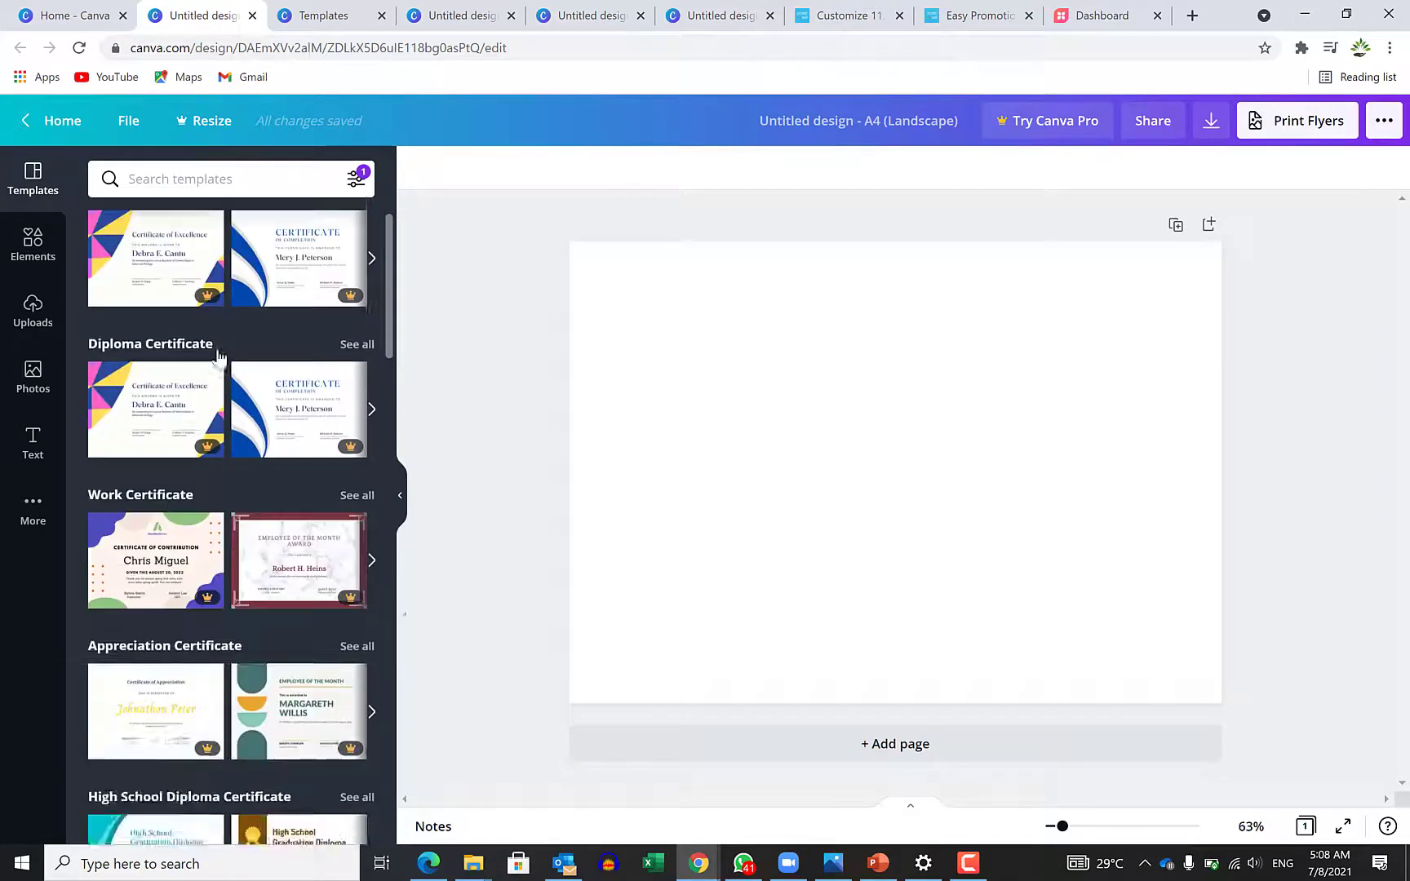
{"action": "scroll", "coordinate": [221, 359], "scroll_direction": "down", "scroll_amount": 5}
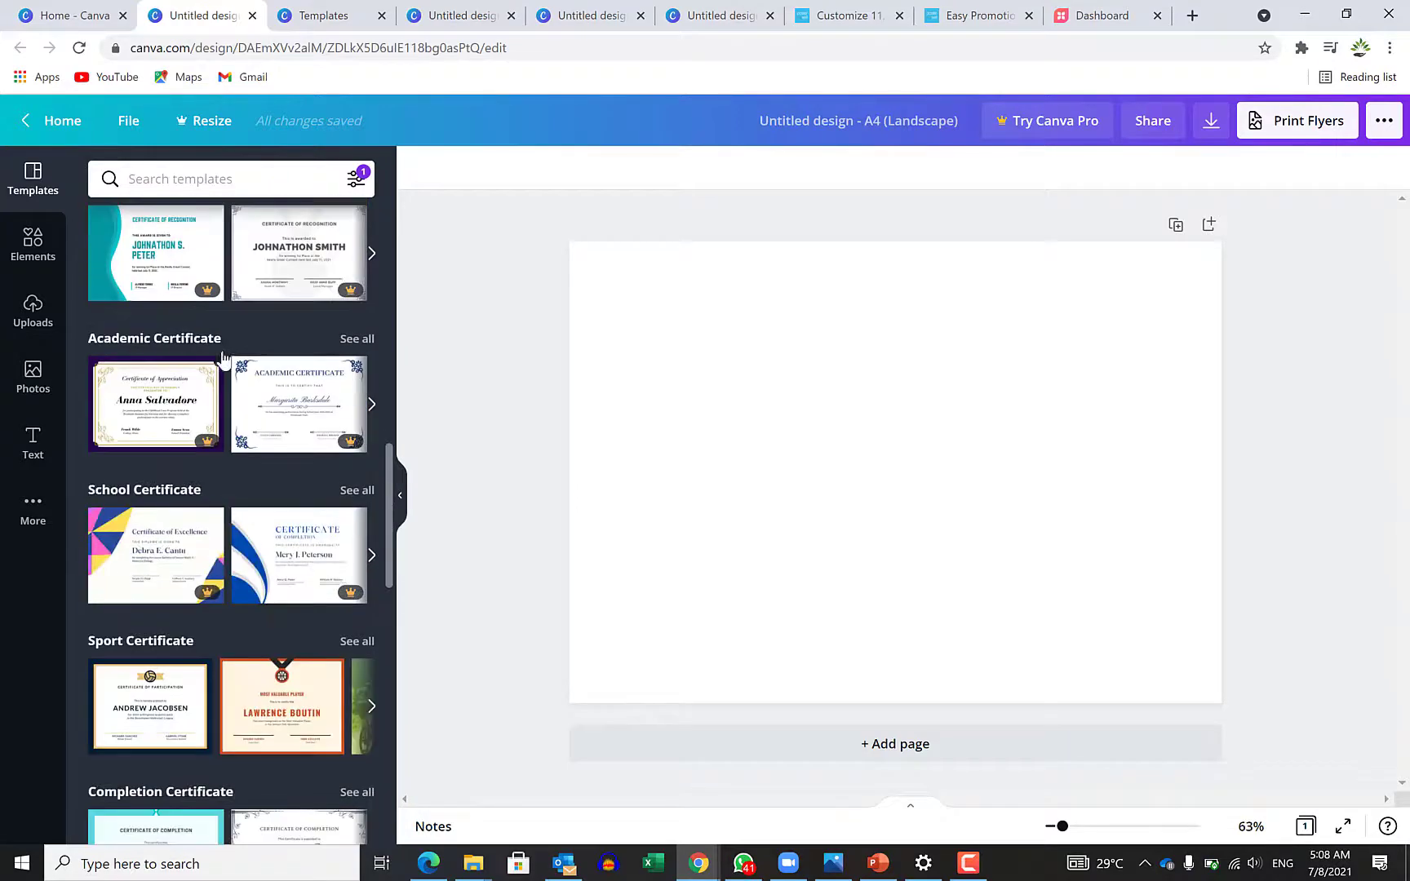
{"action": "scroll", "coordinate": [245, 347], "scroll_direction": "up", "scroll_amount": 15}
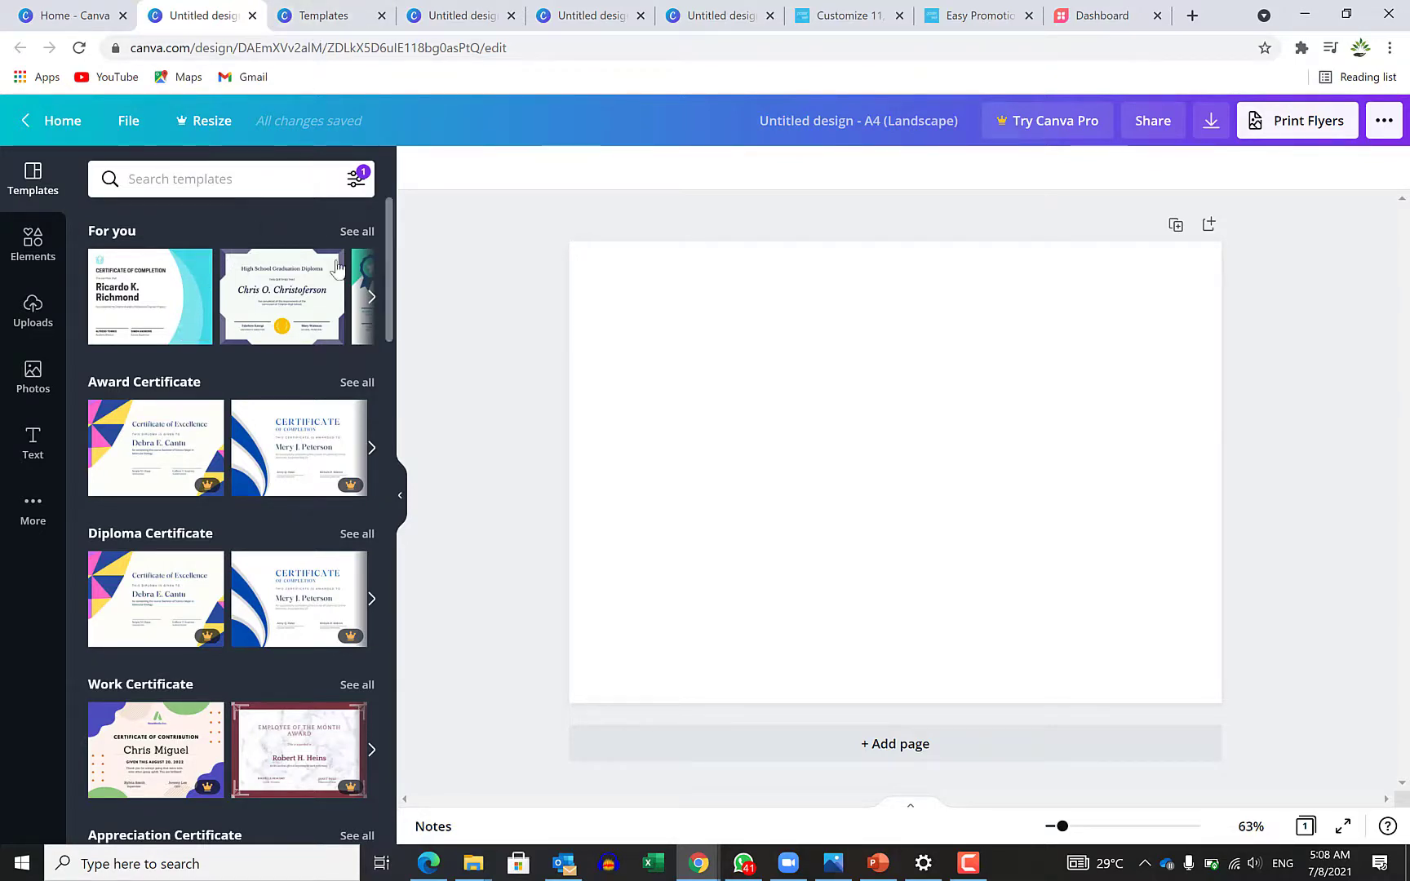
{"action": "left_click", "coordinate": [282, 296]}
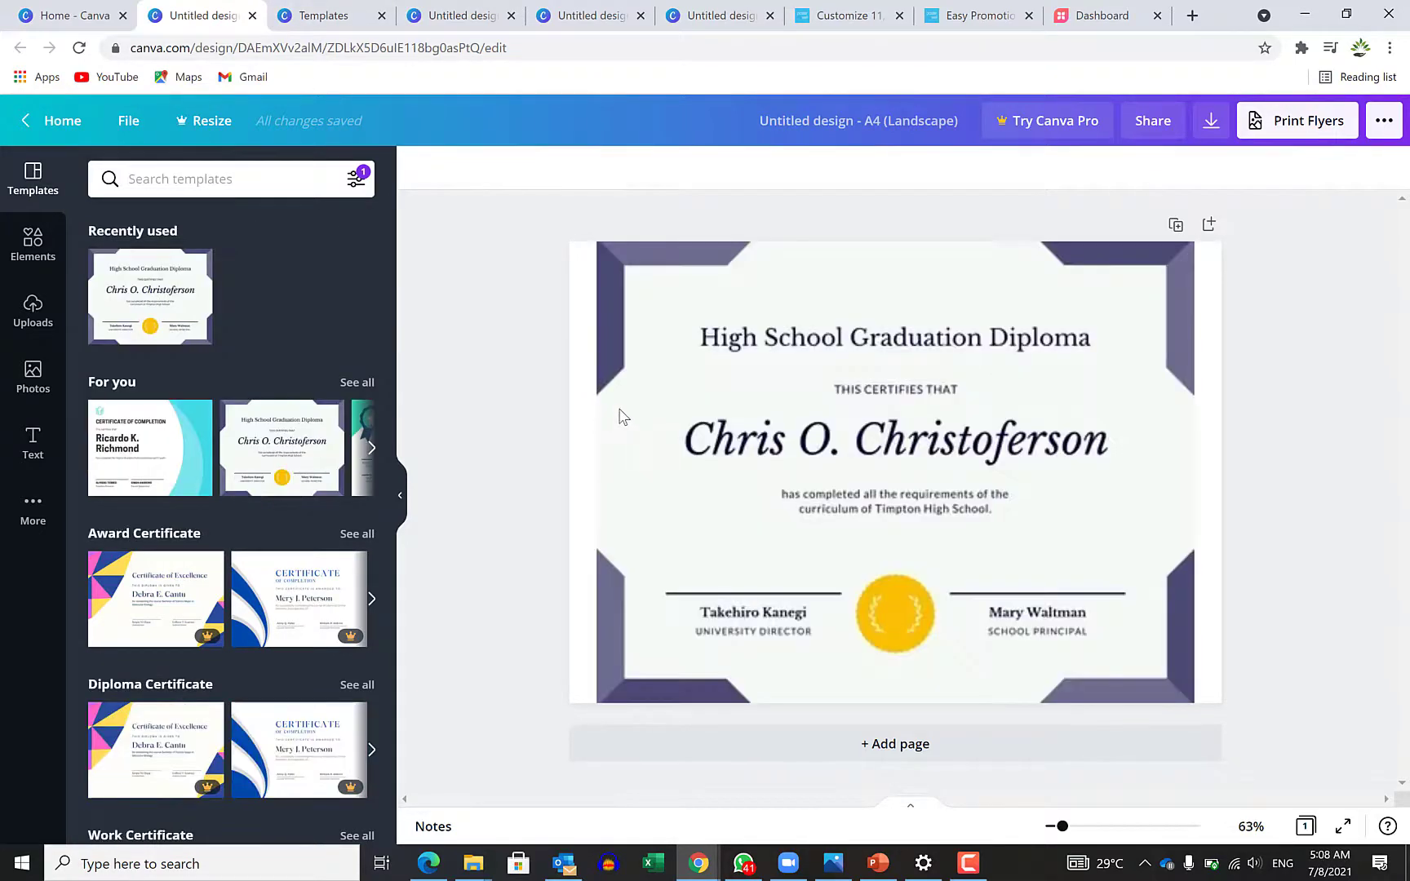
Step: Set the certificate's background to the default light lime green after trying the document's yellow, off-white and purple
{"action": "left_click", "coordinate": [628, 435]}
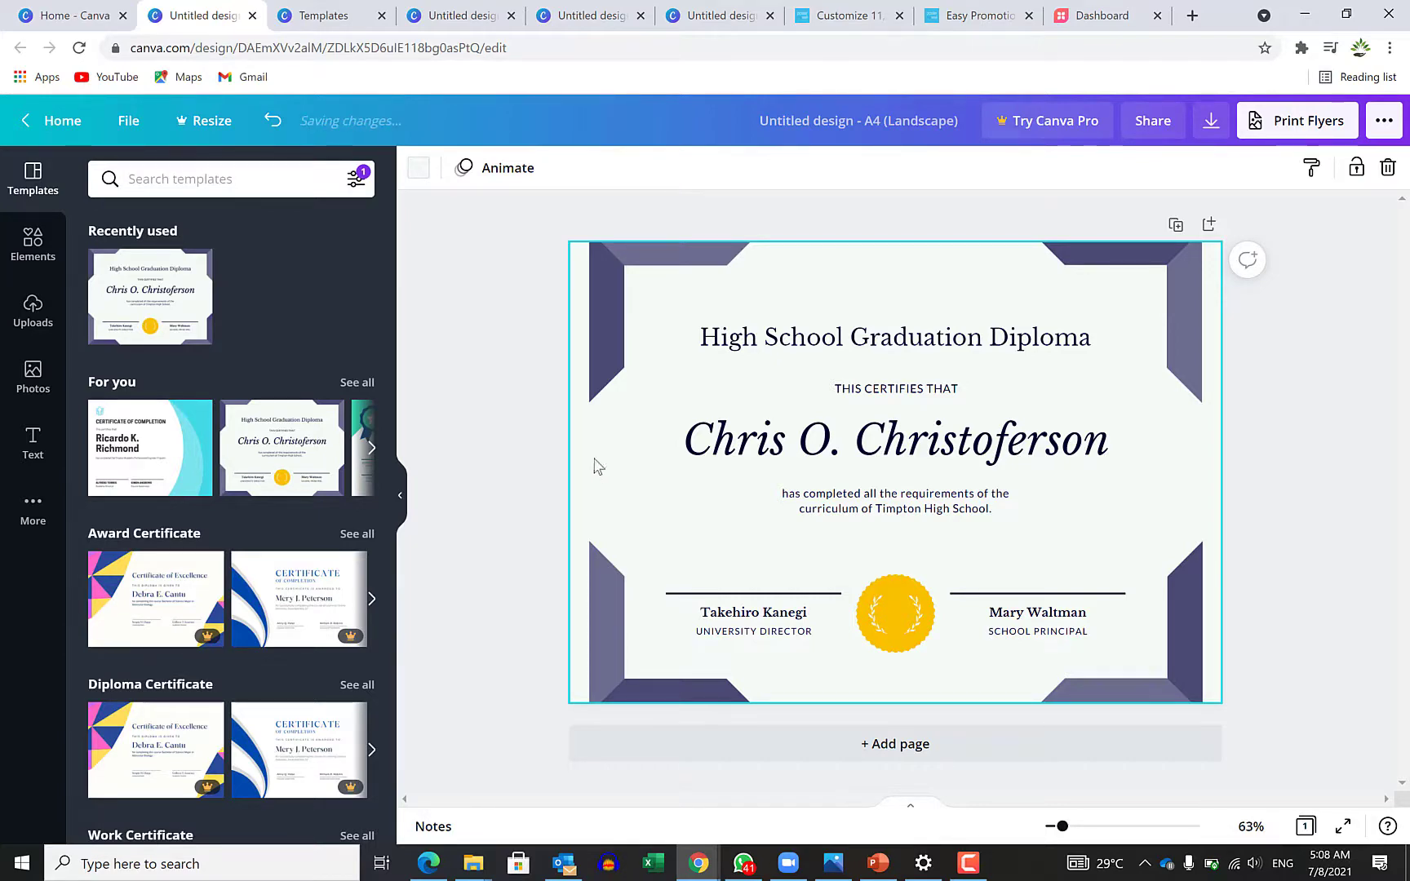
{"action": "left_click", "coordinate": [419, 169]}
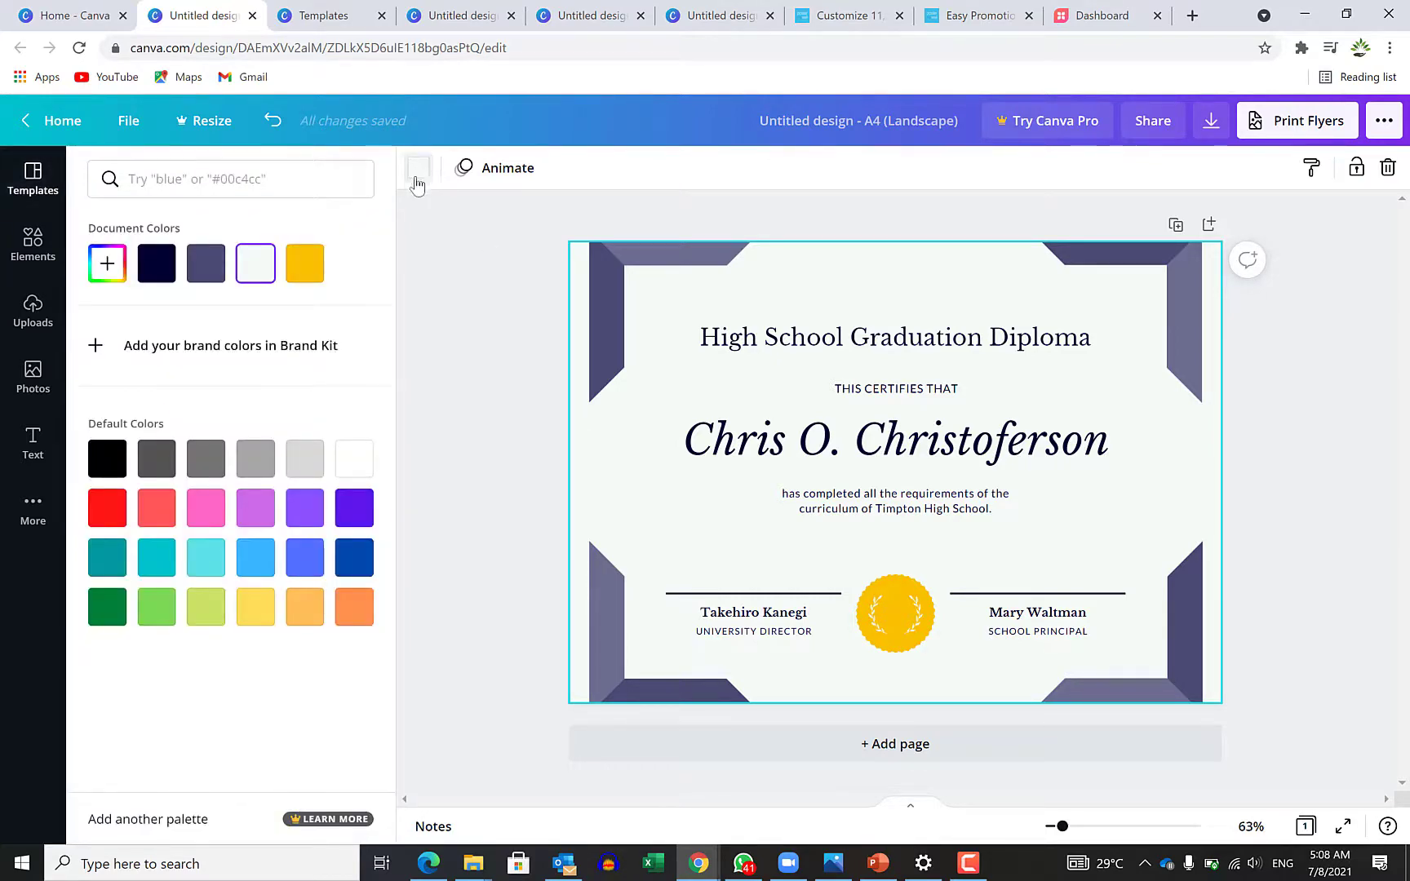
{"action": "left_click", "coordinate": [305, 265]}
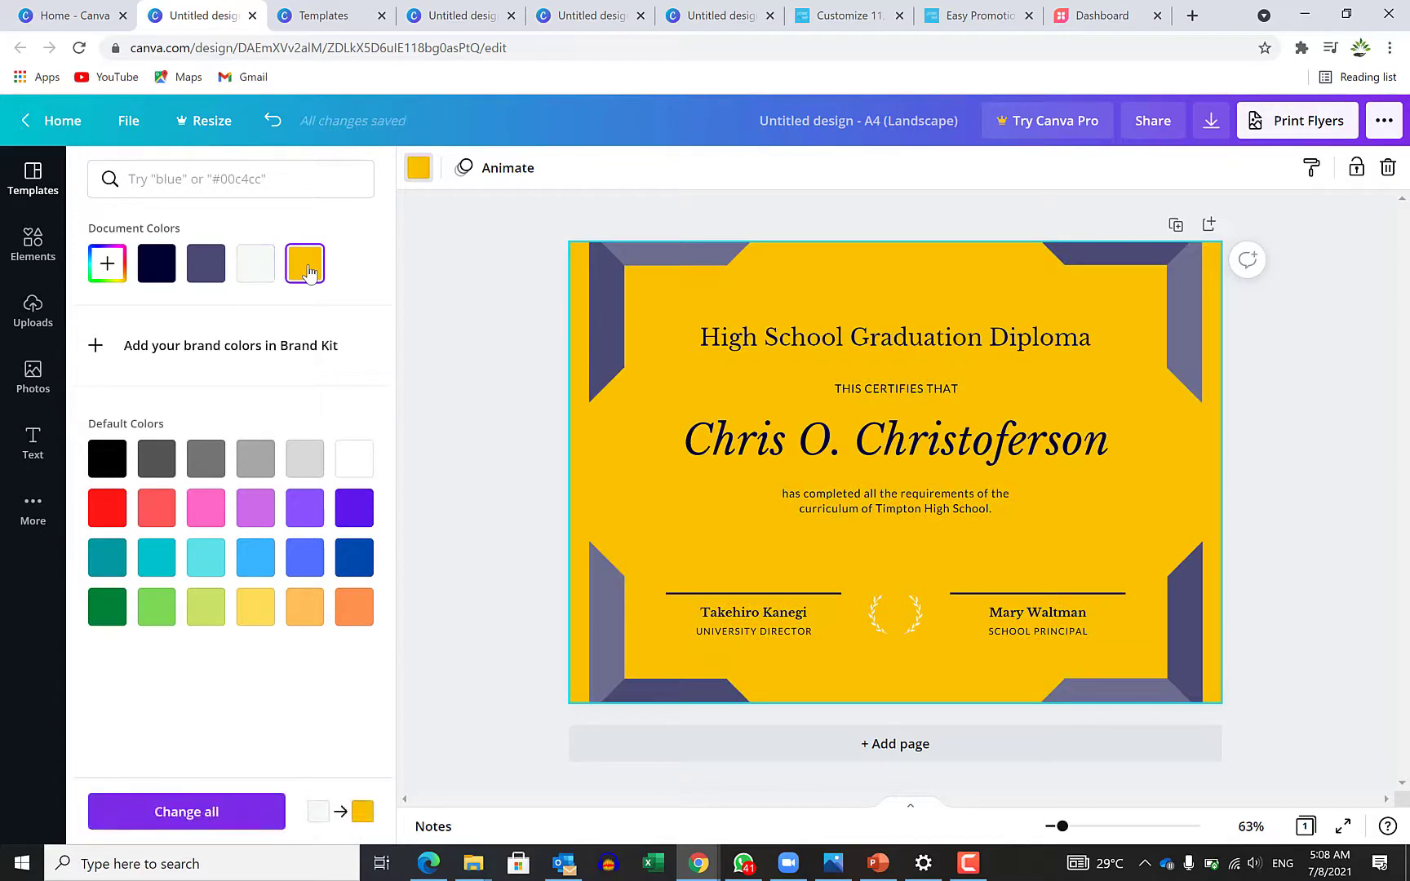
{"action": "left_click", "coordinate": [265, 267]}
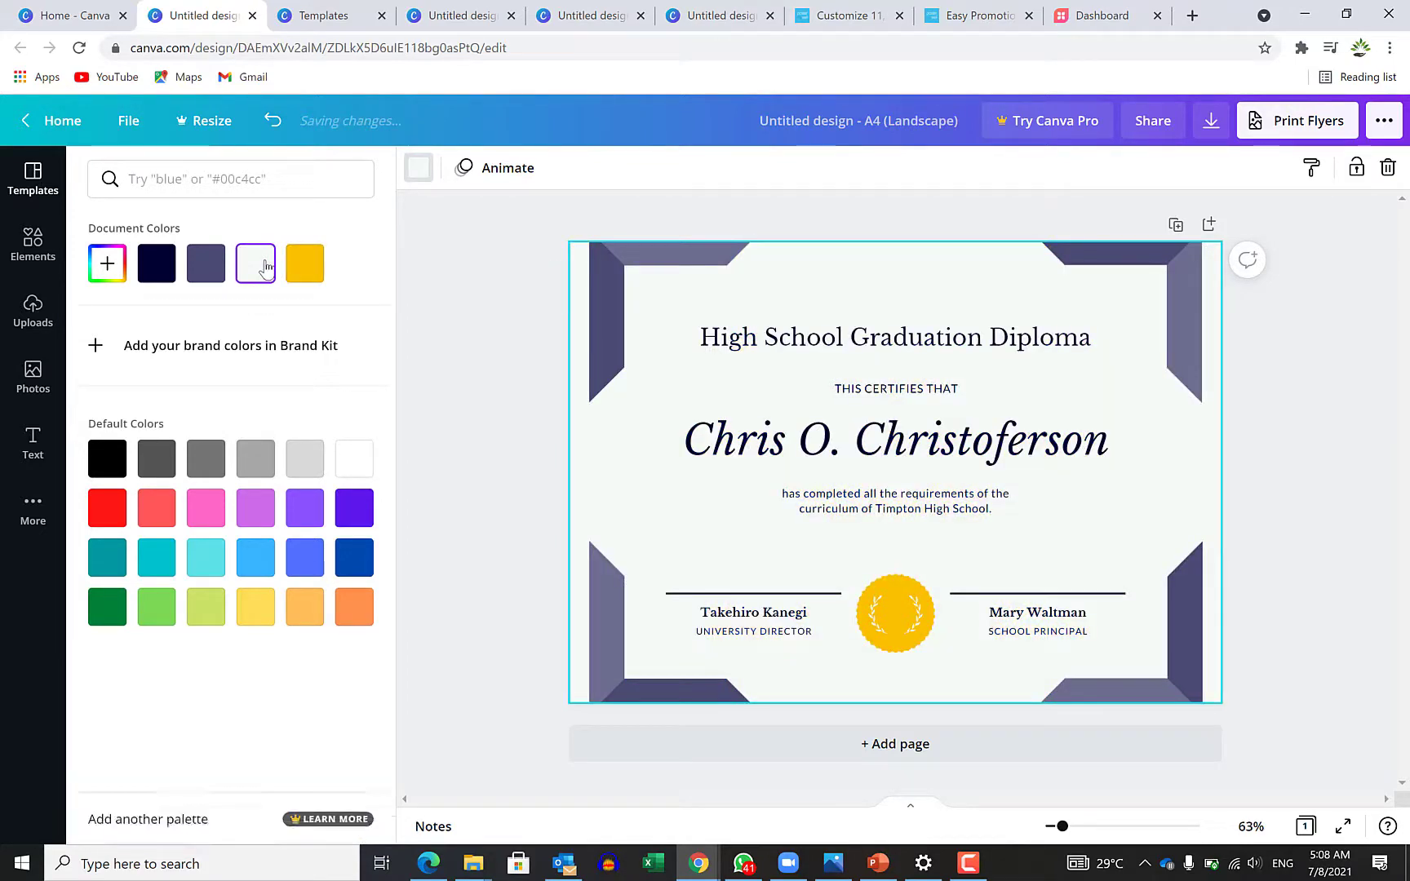
{"action": "left_click", "coordinate": [210, 276]}
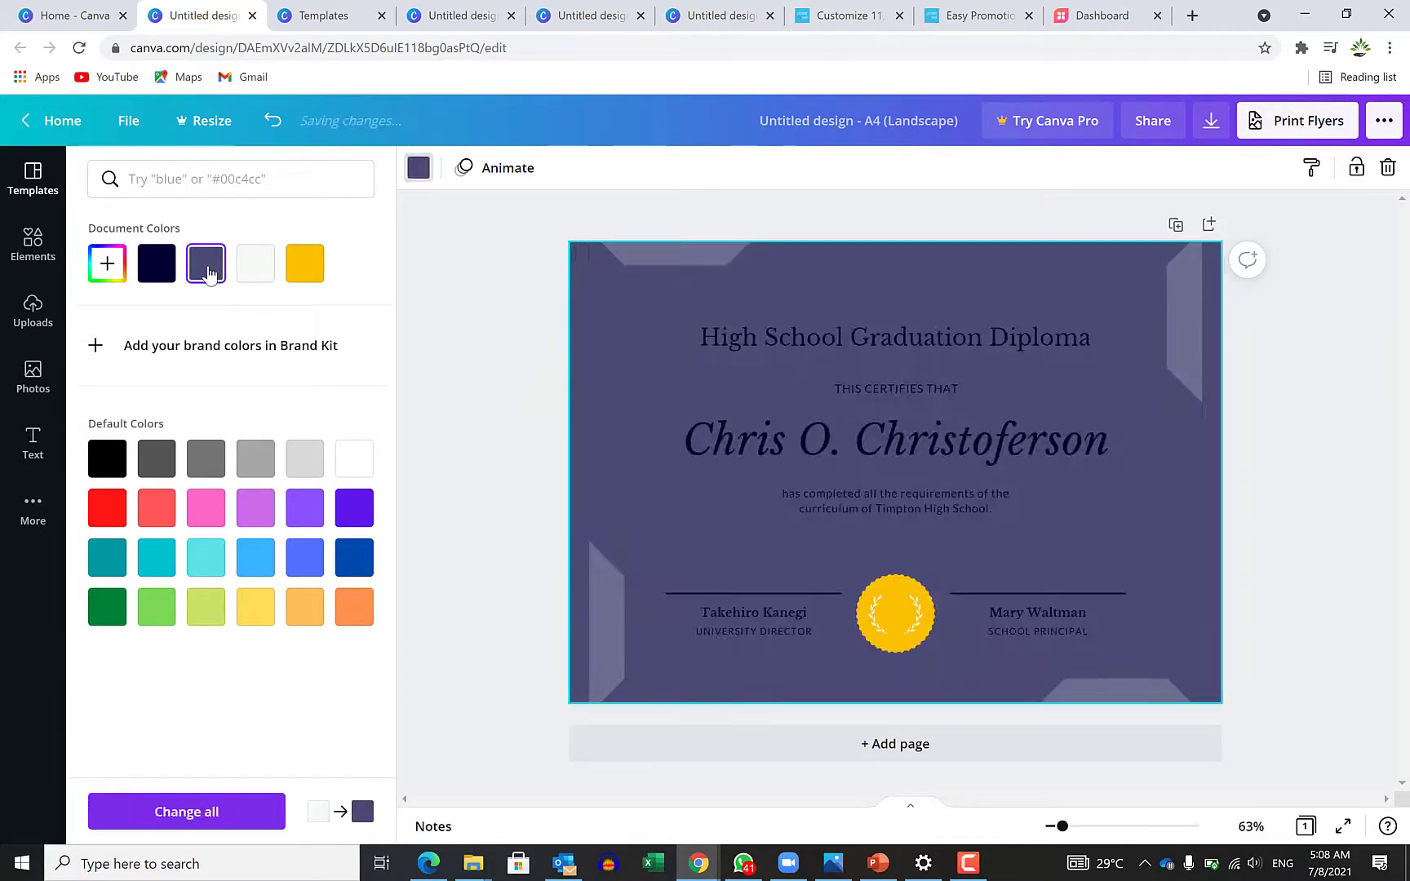
{"action": "left_click", "coordinate": [209, 609]}
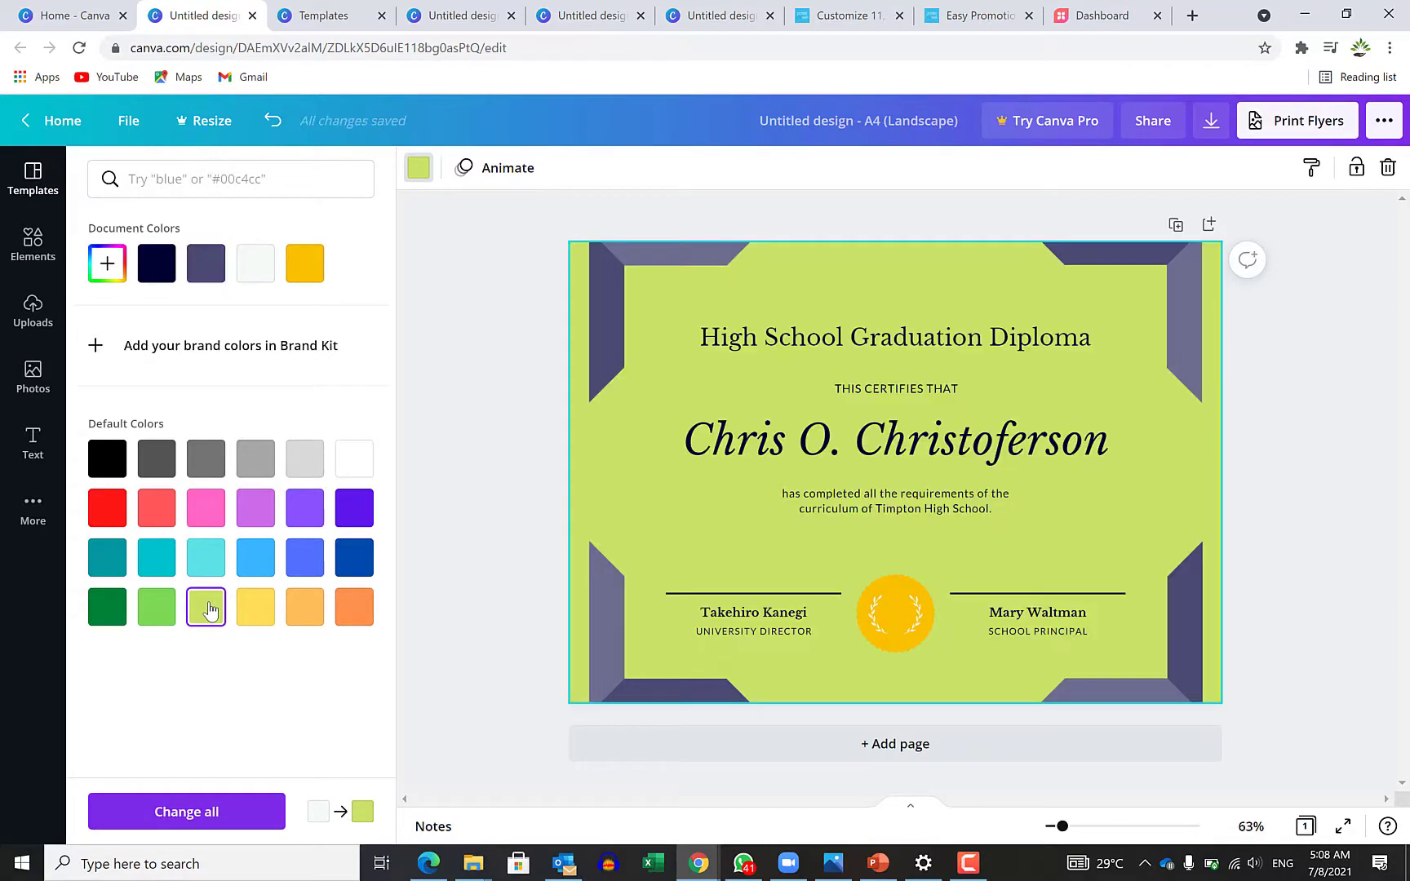
Step: Replace the sample recipient's name on the certificate with the new recipient's title and name
{"action": "left_click", "coordinate": [805, 445]}
{"action": "left_click", "coordinate": [805, 441]}
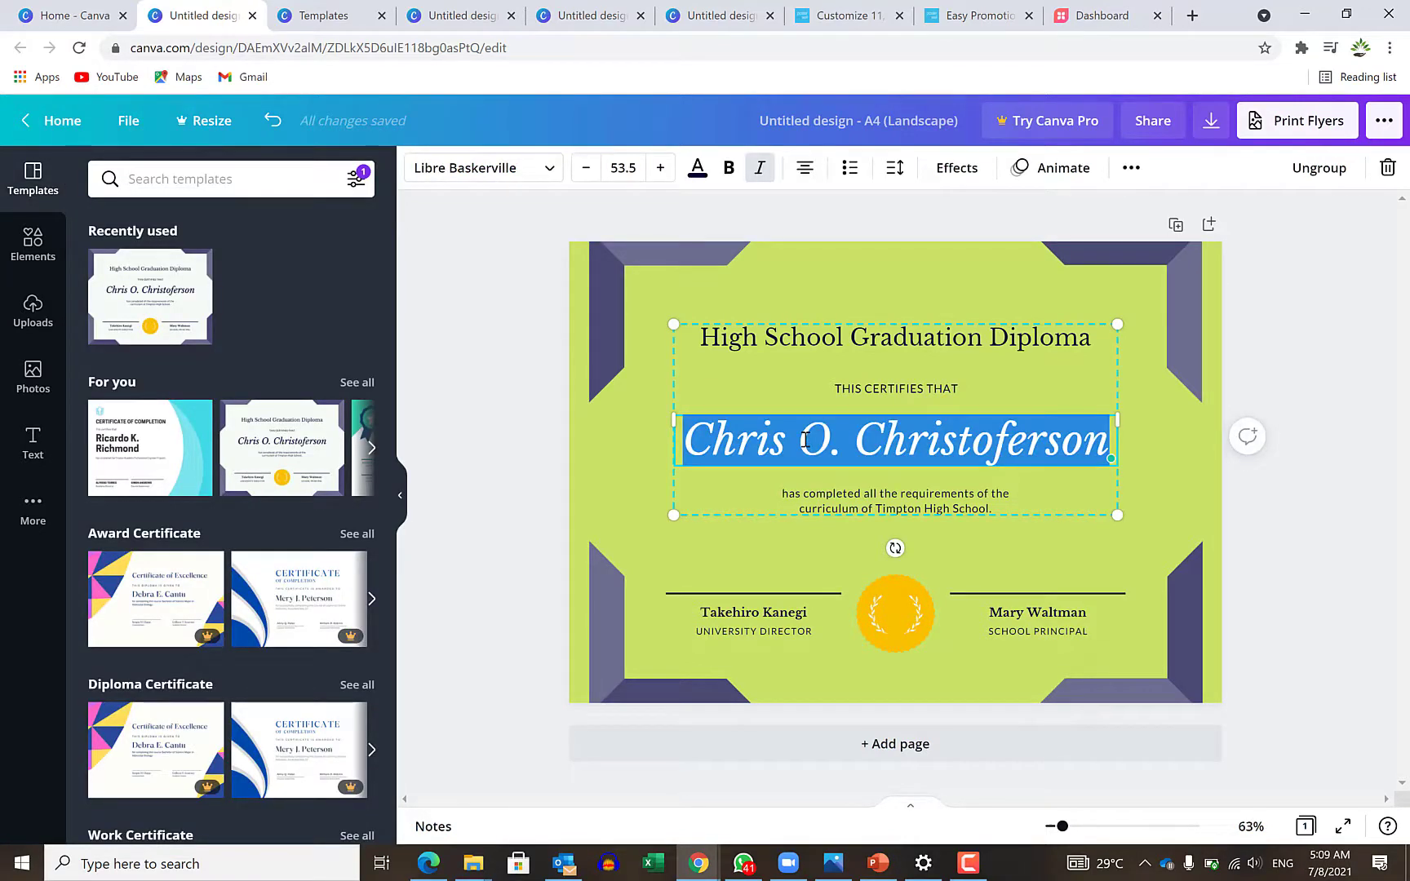
{"action": "type", "text": "Dr. Rasheed"}
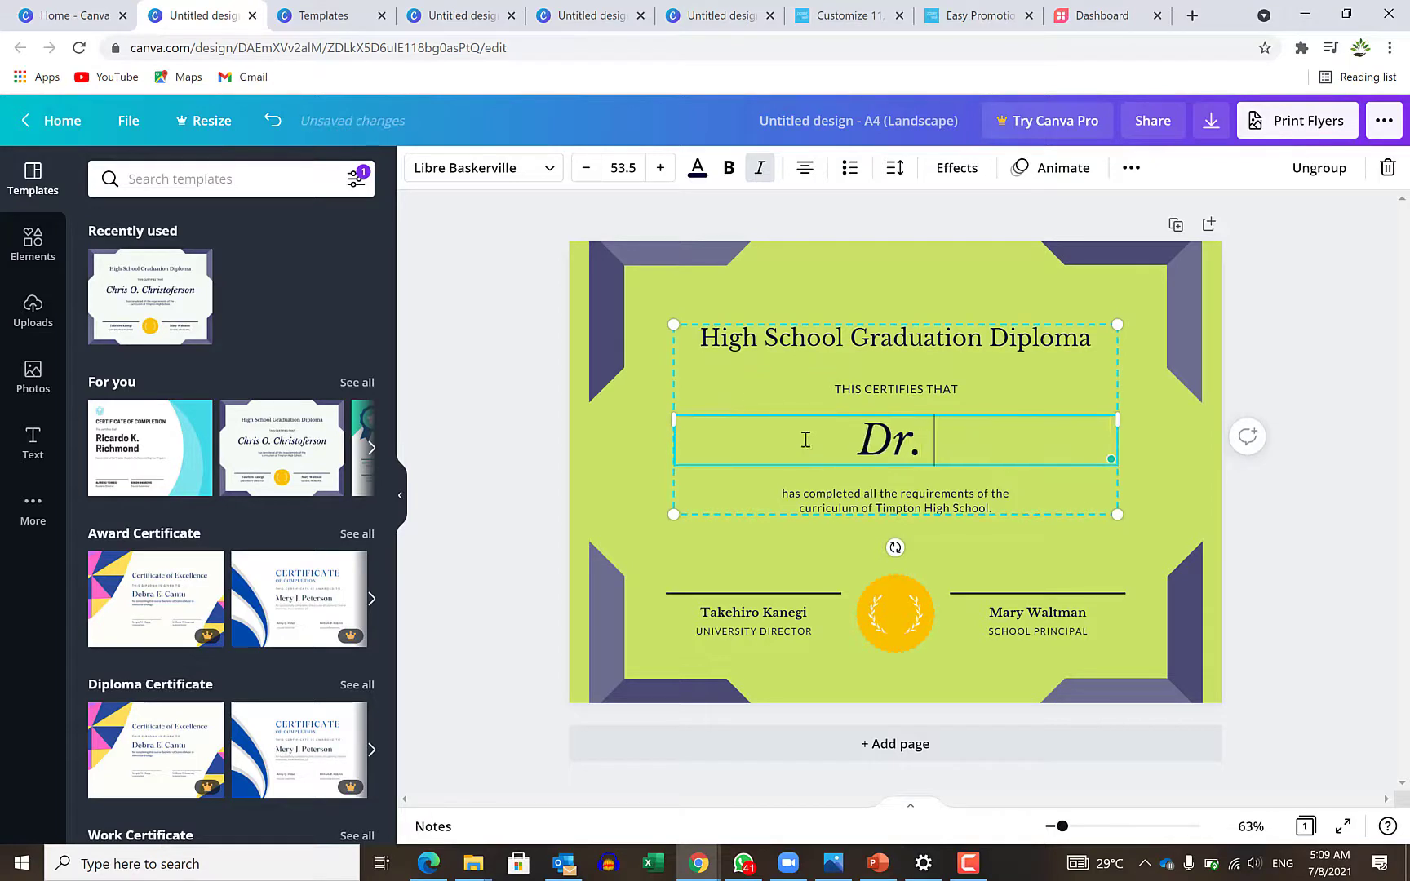
{"action": "left_click", "coordinate": [1254, 473]}
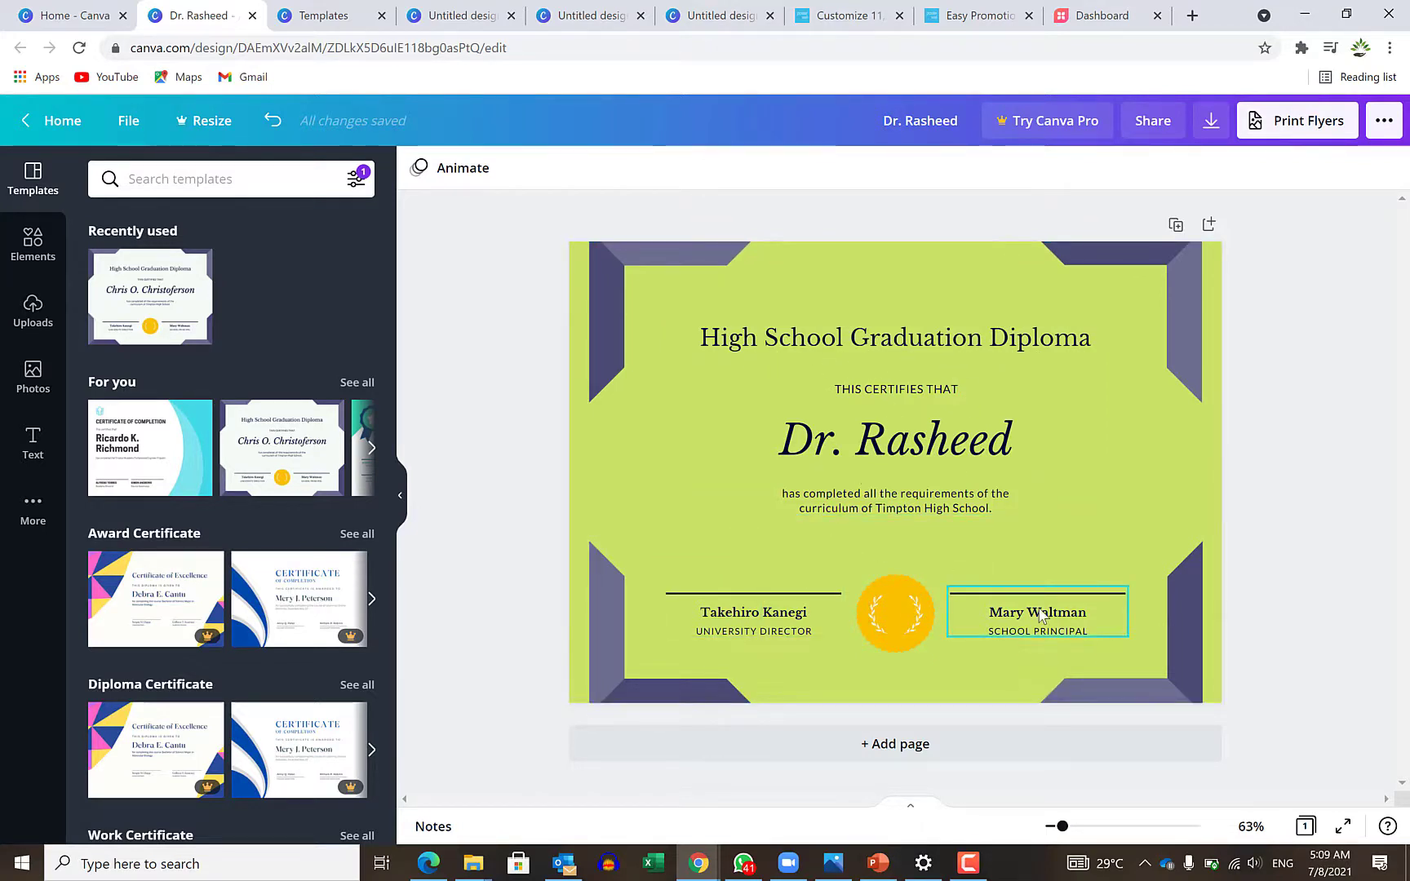
Step: Select the university director's name, the school principal's name and the gold seal in turn to inspect their editing options
{"action": "left_click", "coordinate": [757, 621]}
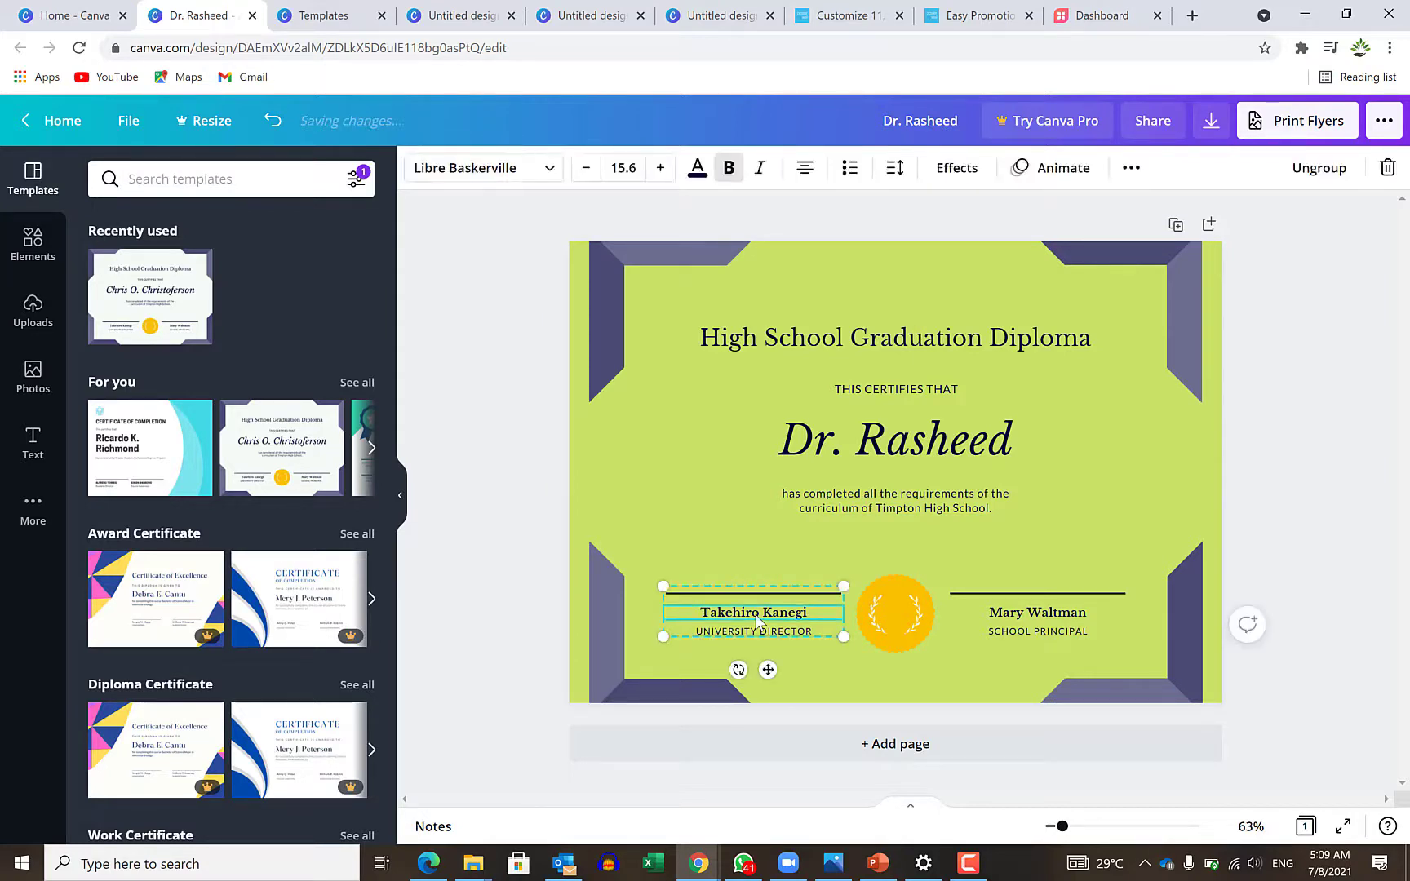
{"action": "left_click", "coordinate": [1032, 618]}
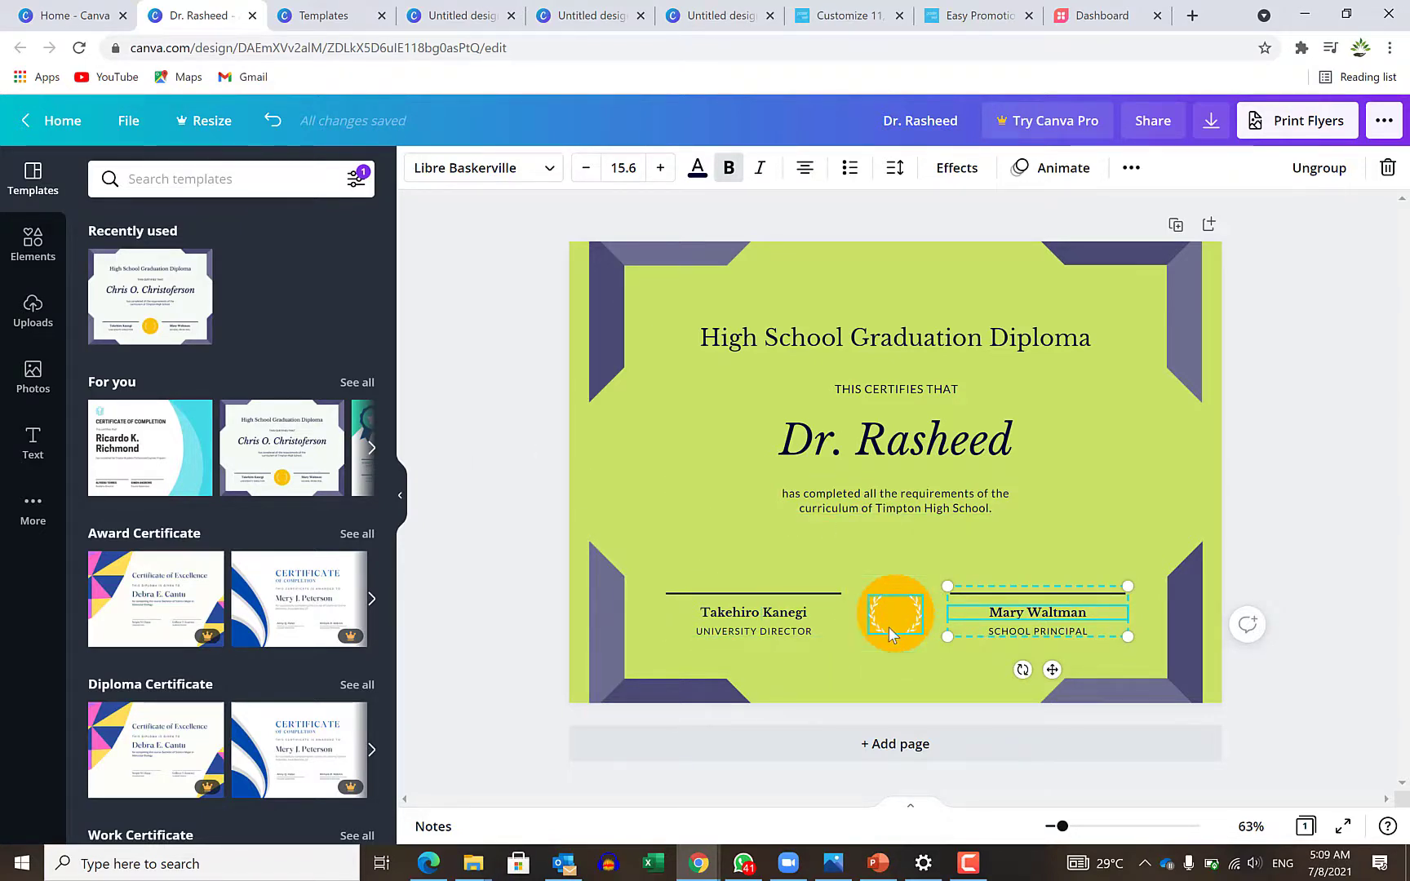
{"action": "left_click", "coordinate": [881, 580]}
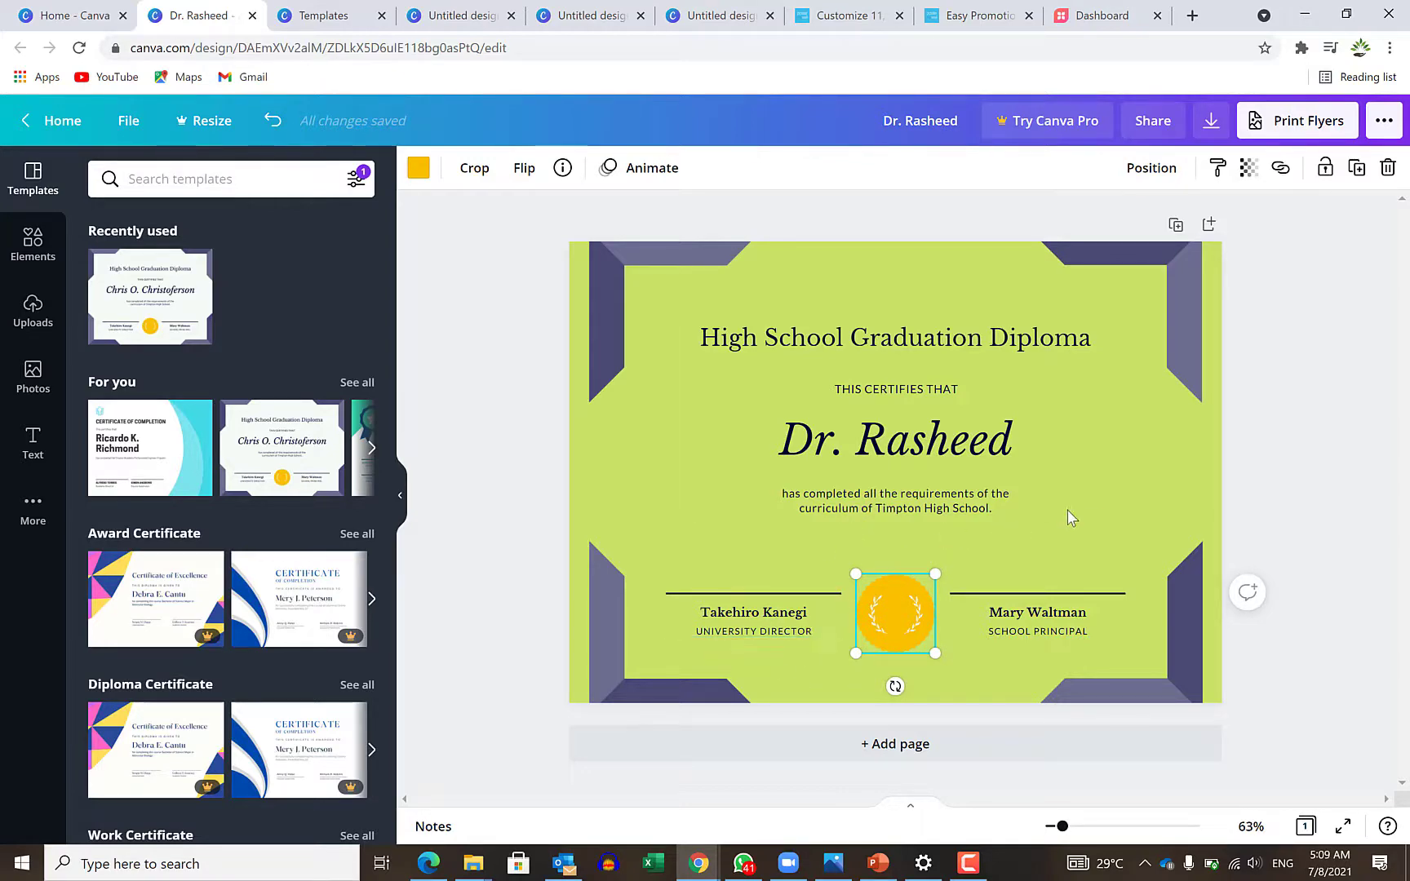
Step: Examine the template collections on the Templates page, from the classroom decor kits to the trending and new designs
{"action": "left_click", "coordinate": [311, 14]}
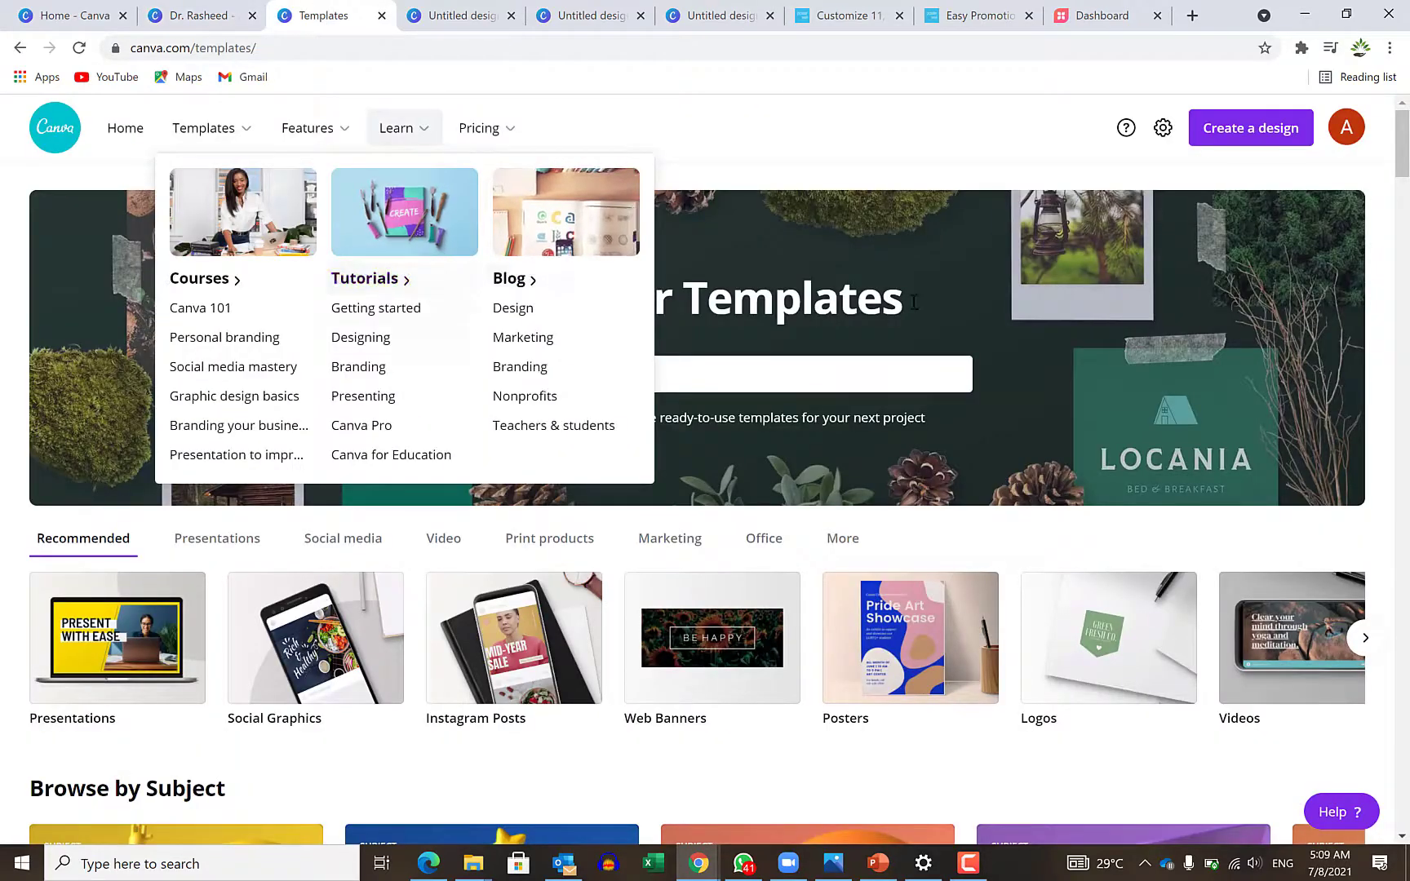
{"action": "scroll", "coordinate": [618, 380], "scroll_direction": "down", "scroll_amount": 8}
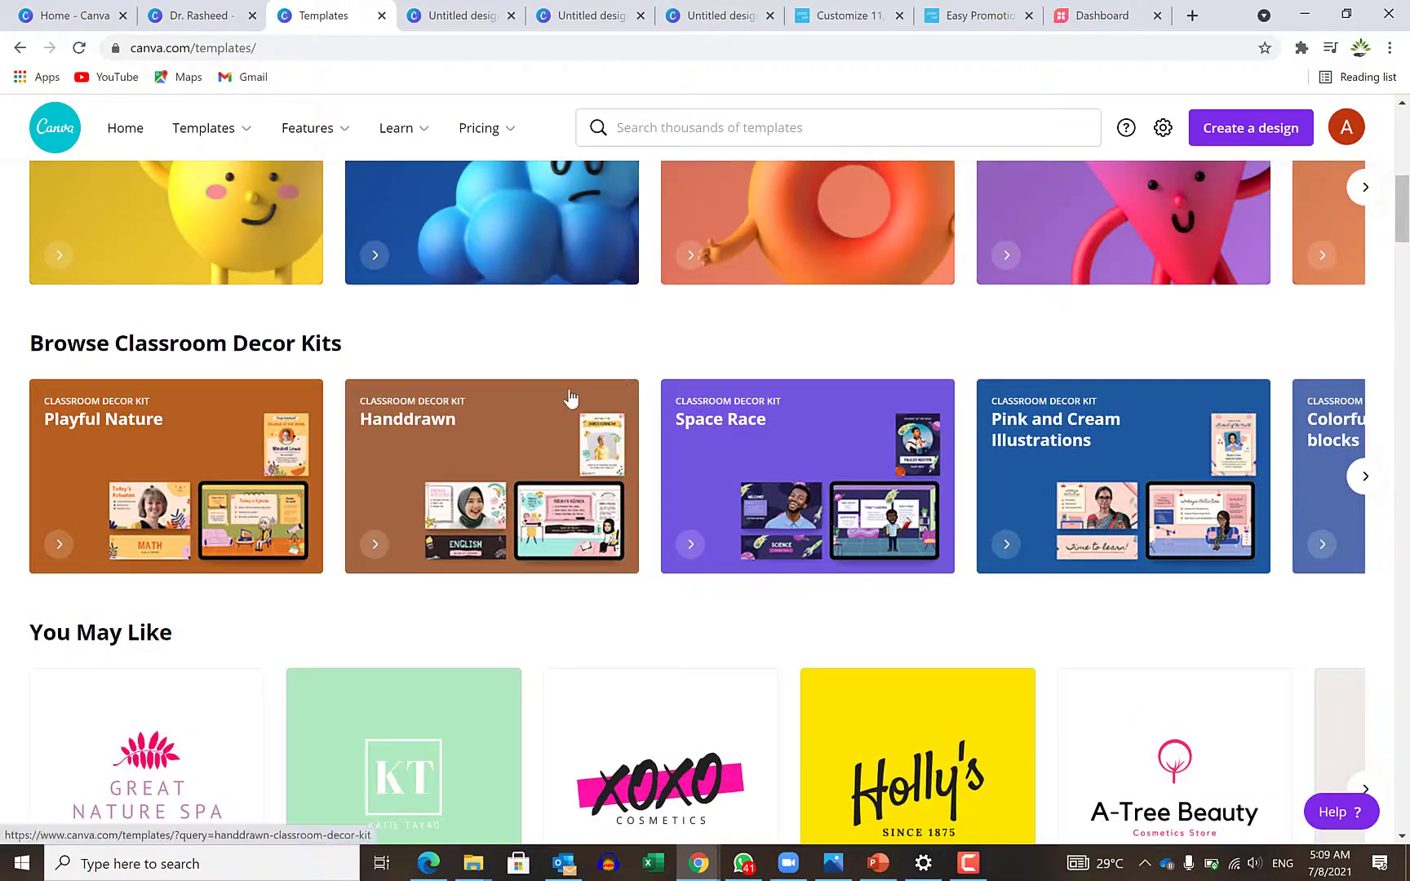
{"action": "scroll", "coordinate": [579, 400], "scroll_direction": "down", "scroll_amount": 6}
{"action": "scroll", "coordinate": [587, 400], "scroll_direction": "up", "scroll_amount": 2}
{"action": "scroll", "coordinate": [353, 327], "scroll_direction": "down", "scroll_amount": 5}
{"action": "scroll", "coordinate": [283, 353], "scroll_direction": "up", "scroll_amount": 1}
{"action": "scroll", "coordinate": [362, 387], "scroll_direction": "down", "scroll_amount": 4}
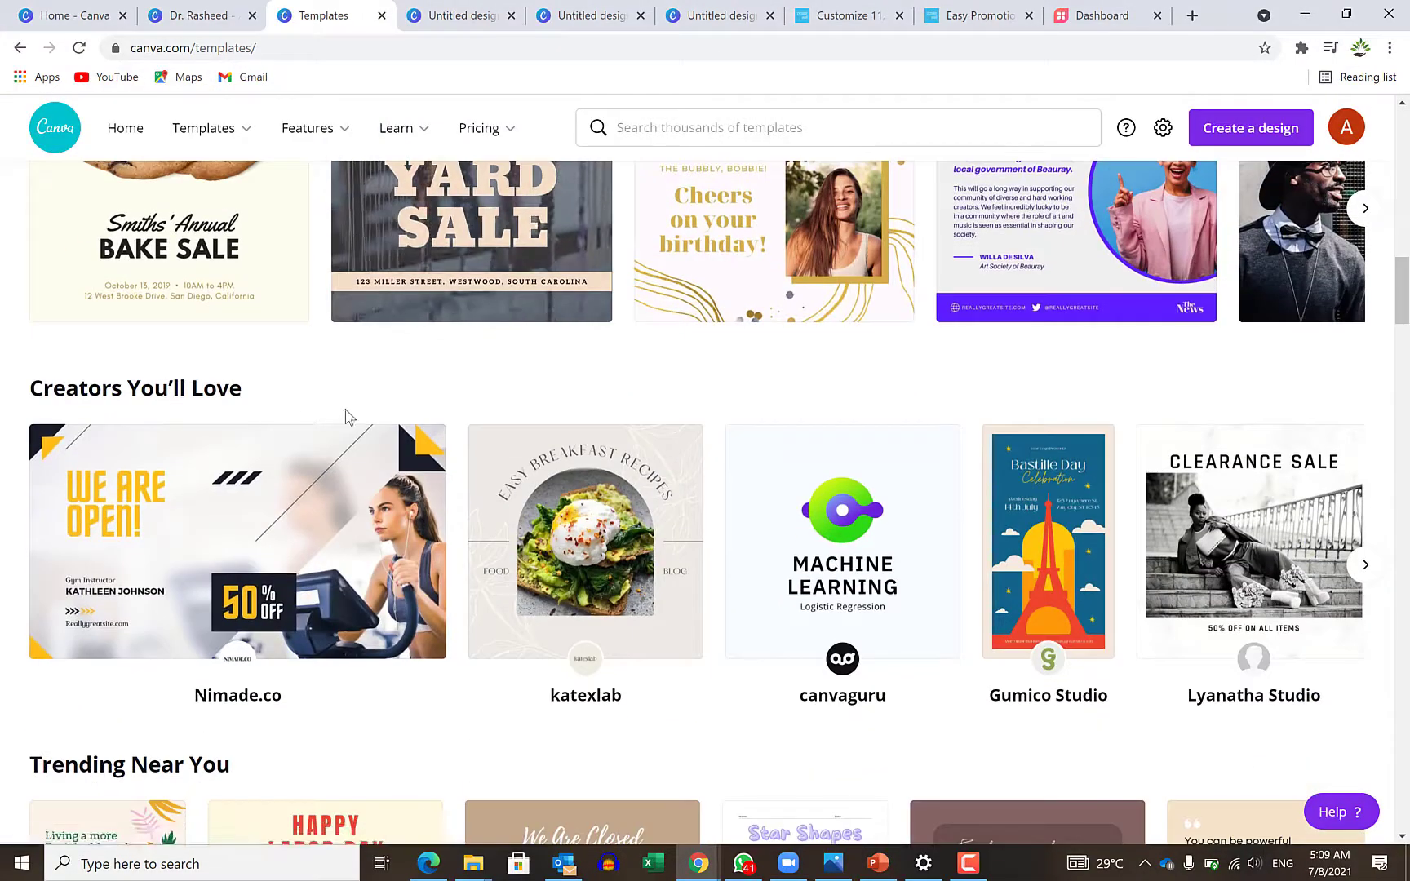
{"action": "scroll", "coordinate": [346, 412], "scroll_direction": "down", "scroll_amount": 4}
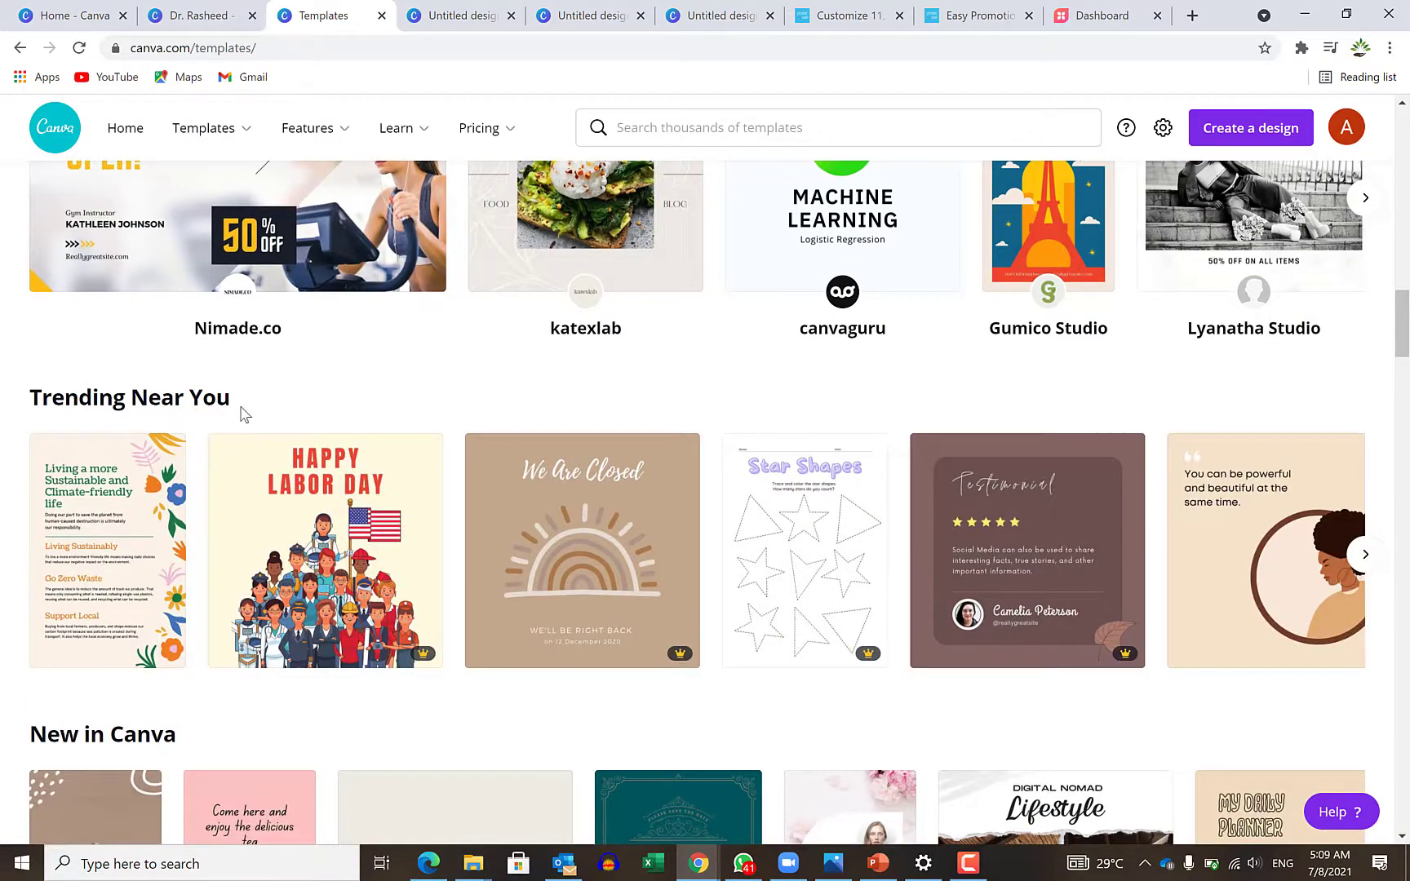
{"action": "scroll", "coordinate": [274, 412], "scroll_direction": "down", "scroll_amount": 4}
{"action": "scroll", "coordinate": [271, 374], "scroll_direction": "down", "scroll_amount": 4}
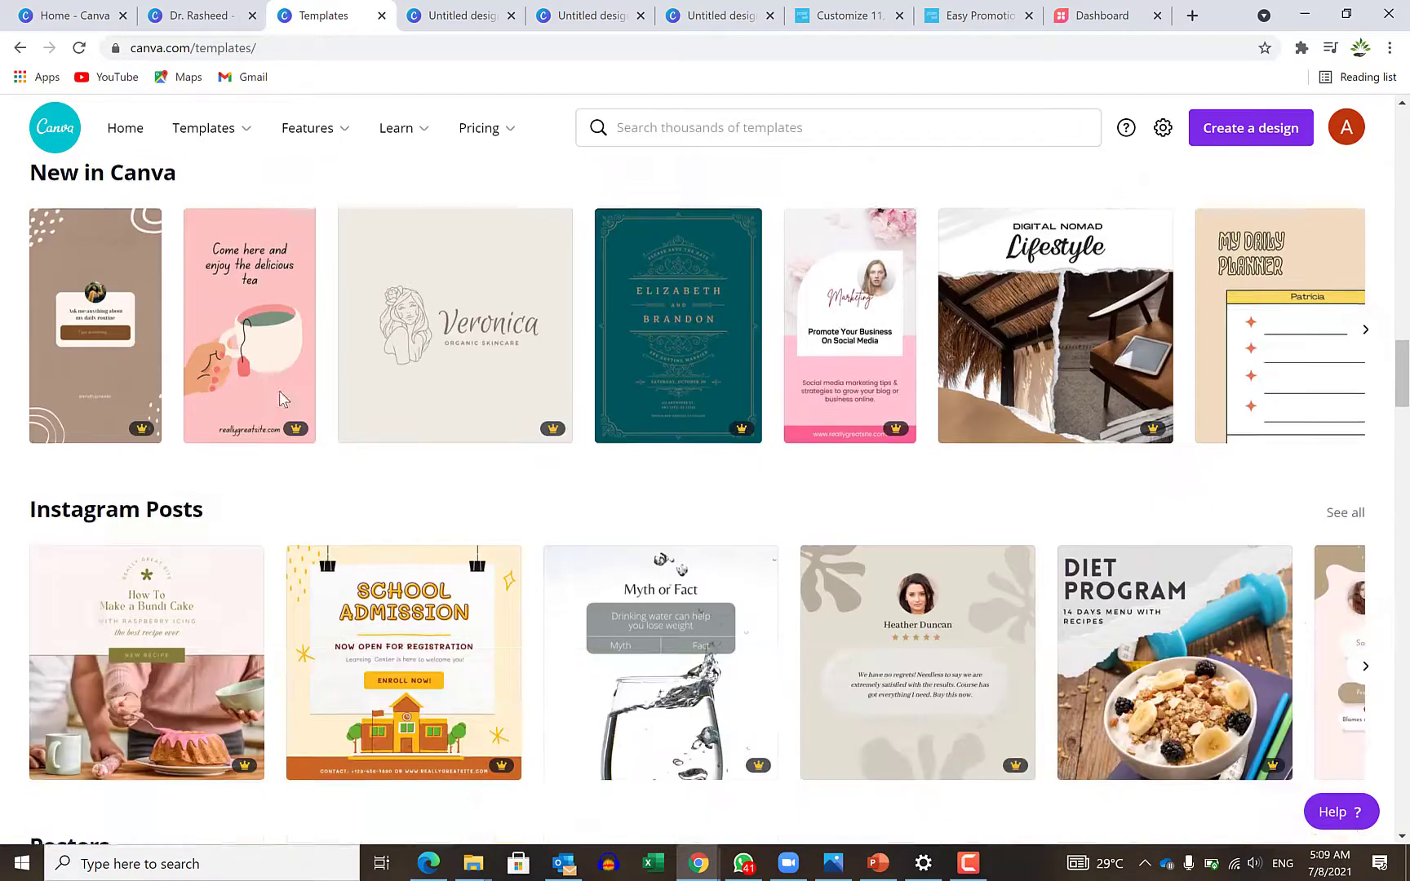
Step: Look through the Posters collection on the Templates page, including the designs further along its row
{"action": "scroll", "coordinate": [326, 380], "scroll_direction": "down", "scroll_amount": 5}
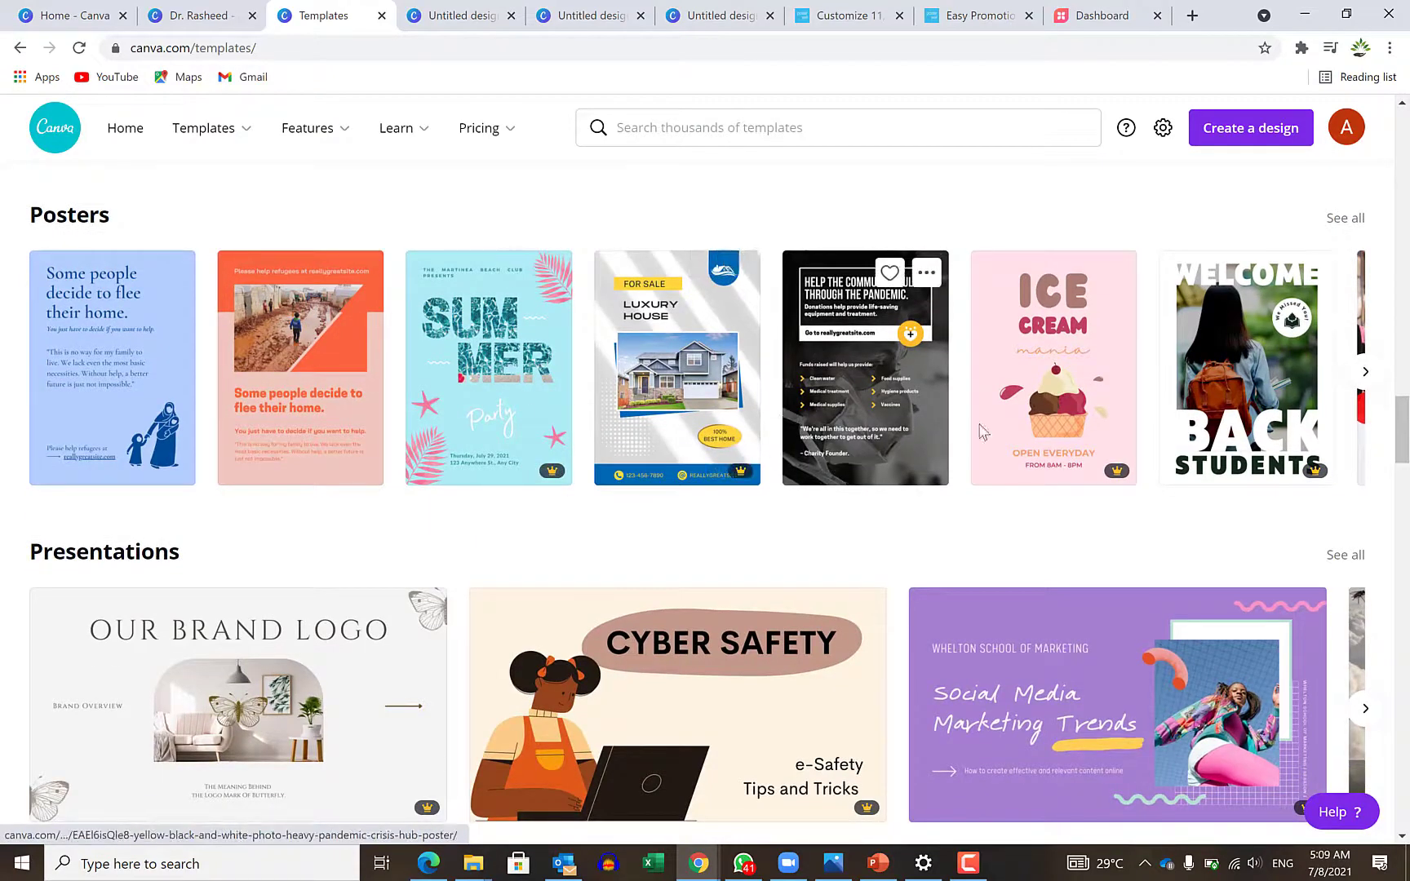
{"action": "scroll", "coordinate": [939, 367], "scroll_direction": "down", "scroll_amount": 2}
{"action": "scroll", "coordinate": [1224, 351], "scroll_direction": "up", "scroll_amount": 2}
{"action": "scroll", "coordinate": [1292, 339], "scroll_direction": "up", "scroll_amount": 1}
{"action": "left_click", "coordinate": [1363, 463]}
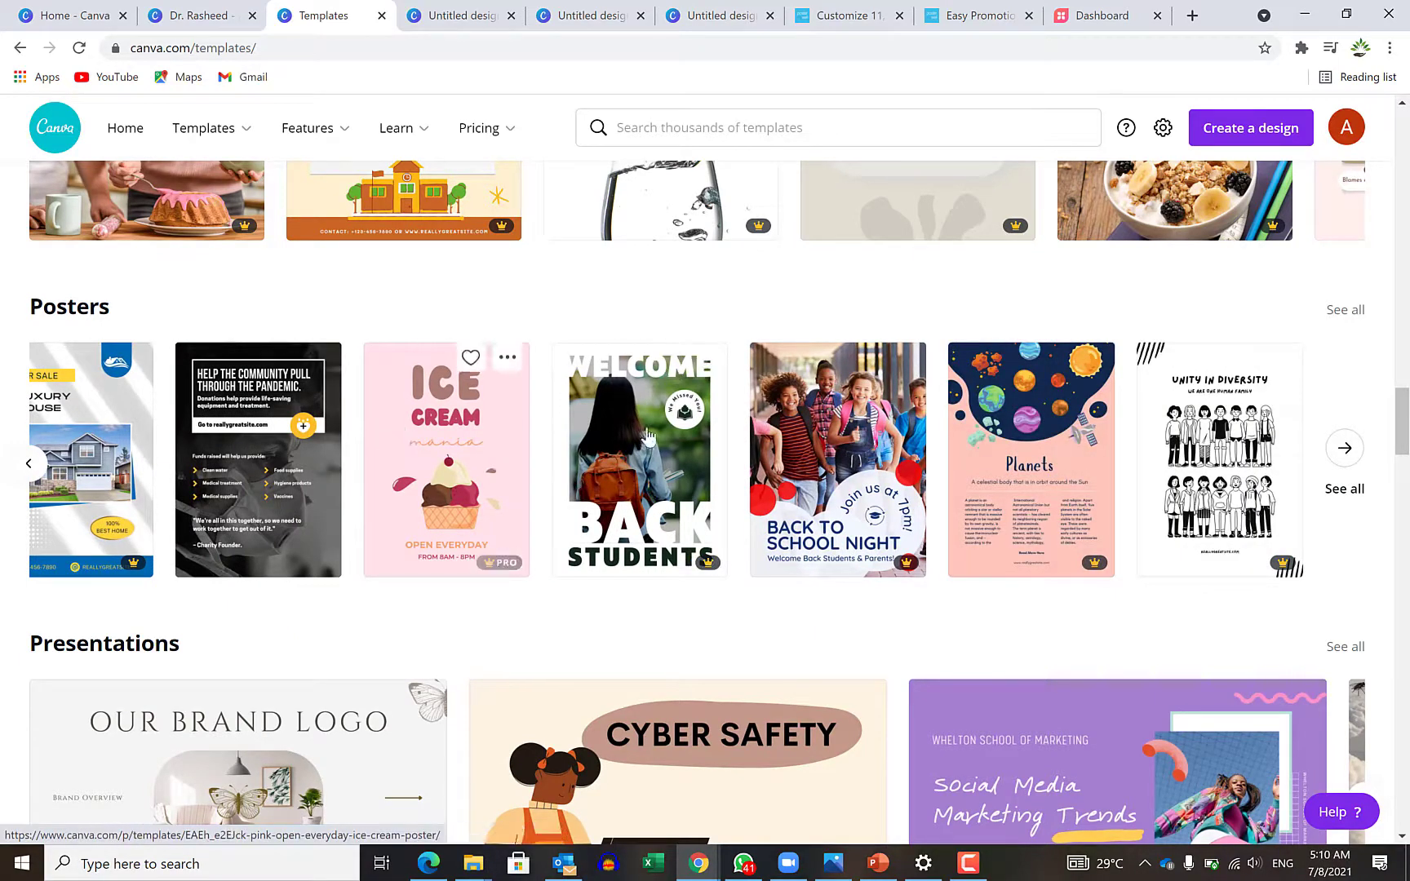
Step: Switch to the animated social media graphic and inspect the editing options of its beach caption and dalmatian photo
{"action": "key", "text": "ctrl+Tab"}
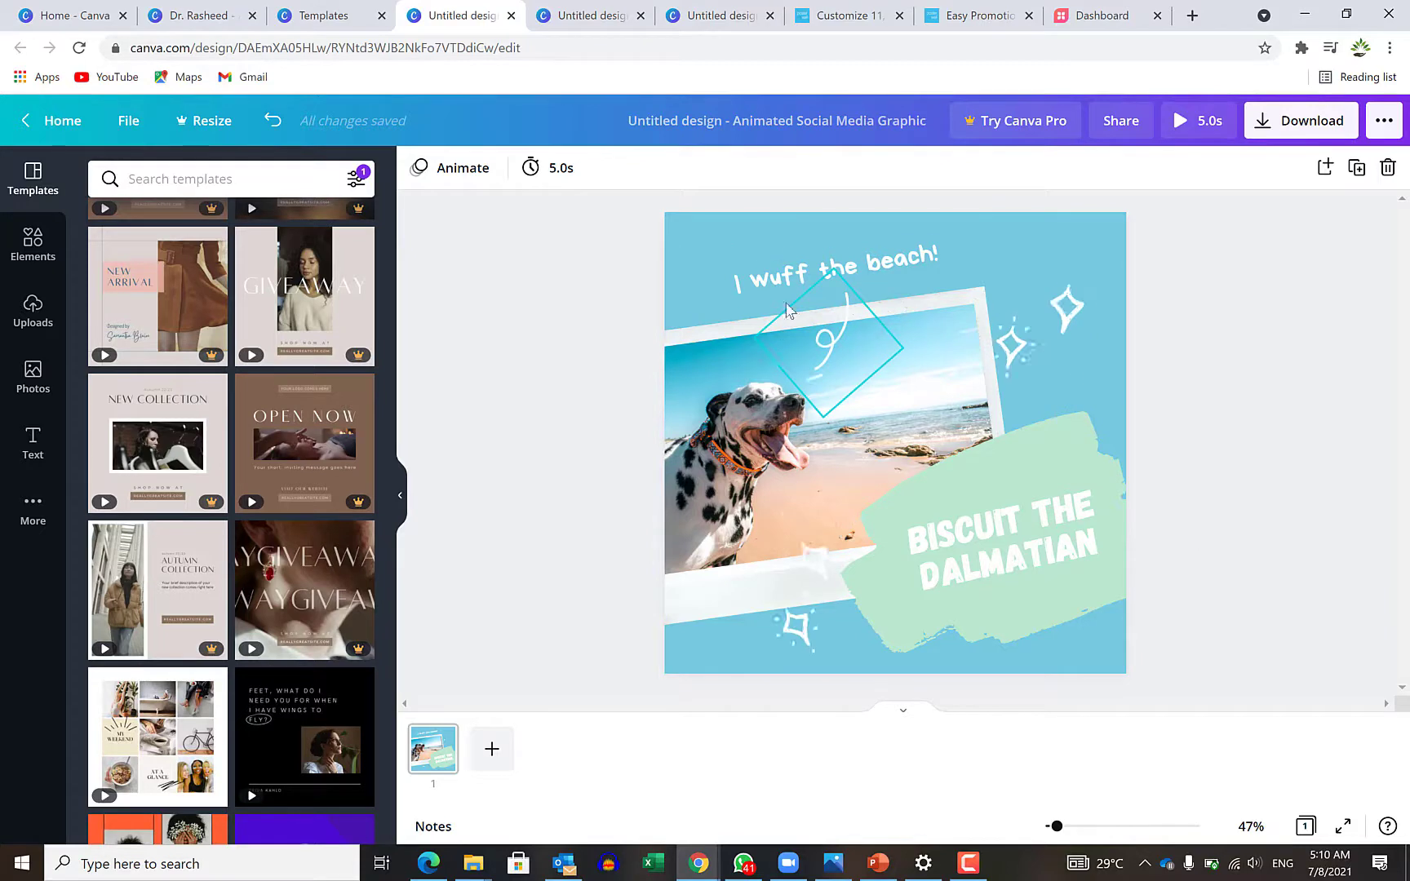
{"action": "left_click", "coordinate": [804, 279]}
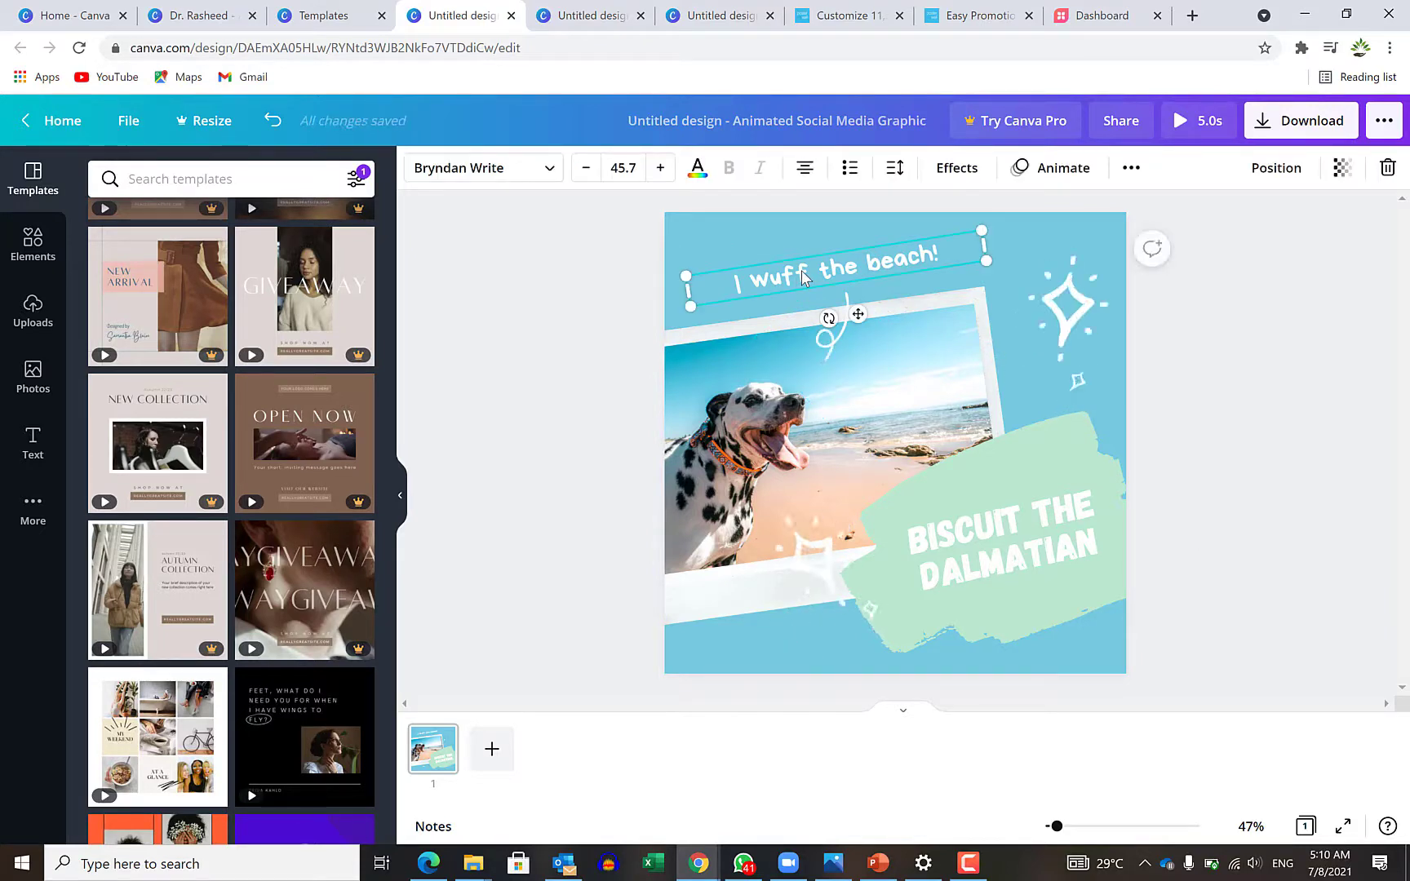
{"action": "left_click", "coordinate": [772, 435]}
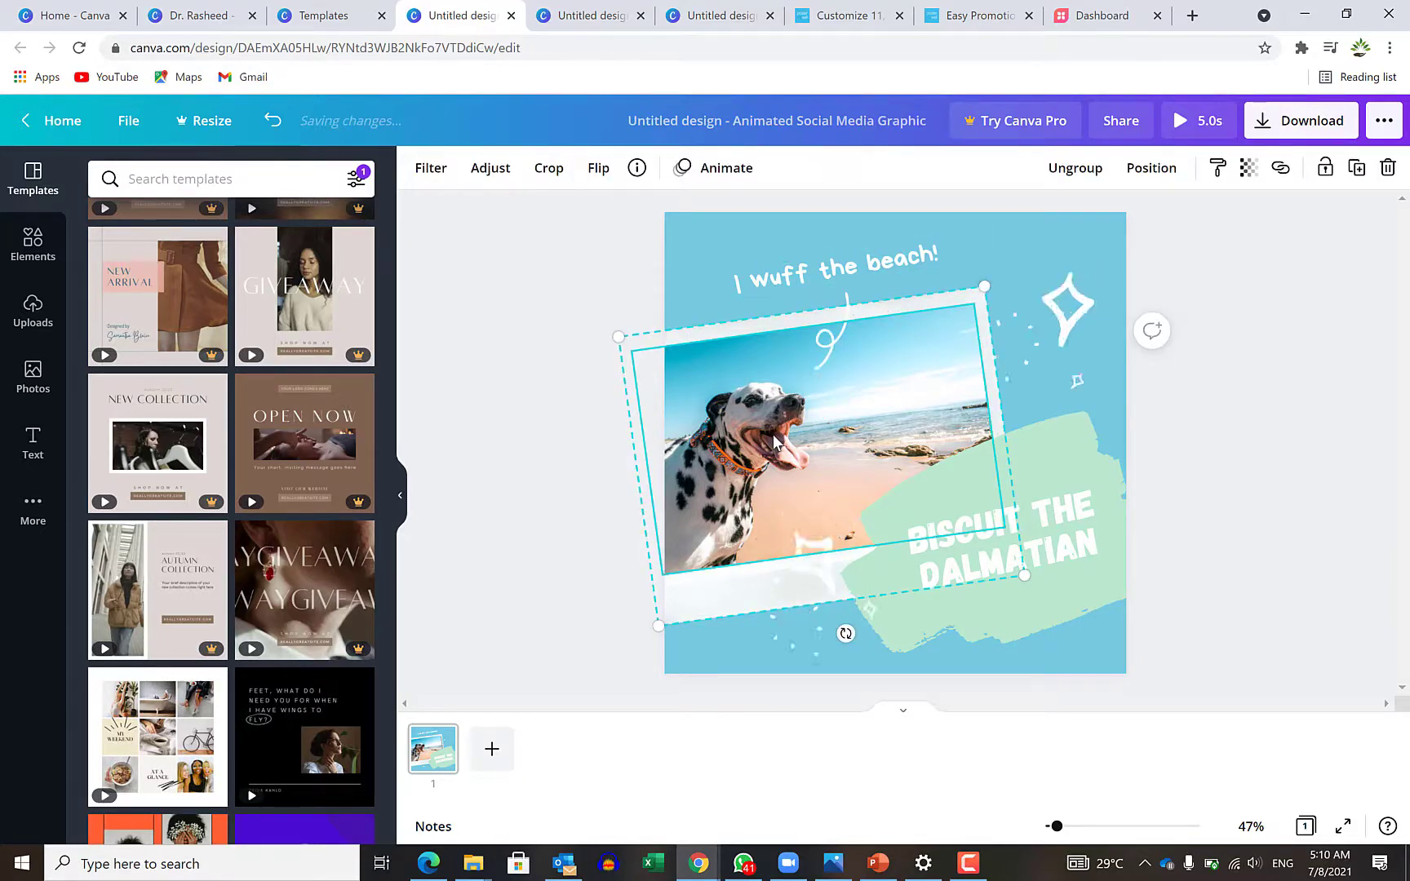
Step: Replace the dalmatian photo with the uploaded group photo and preview the animated graphic
{"action": "left_click", "coordinate": [31, 311]}
{"action": "scroll", "coordinate": [249, 538], "scroll_direction": "down", "scroll_amount": 5}
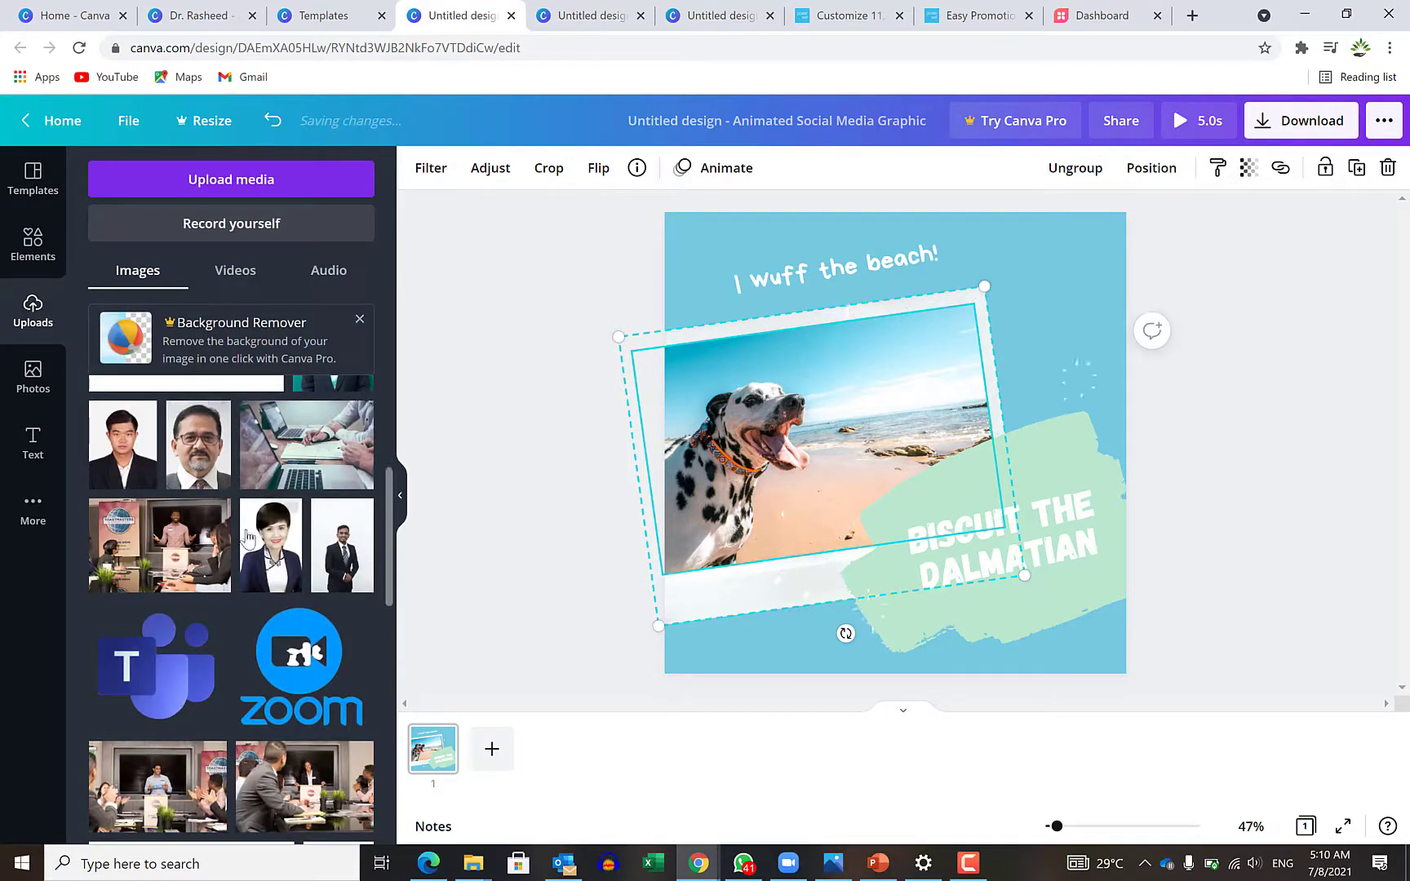
{"action": "scroll", "coordinate": [249, 539], "scroll_direction": "down", "scroll_amount": 1}
{"action": "scroll", "coordinate": [227, 563], "scroll_direction": "down", "scroll_amount": 10}
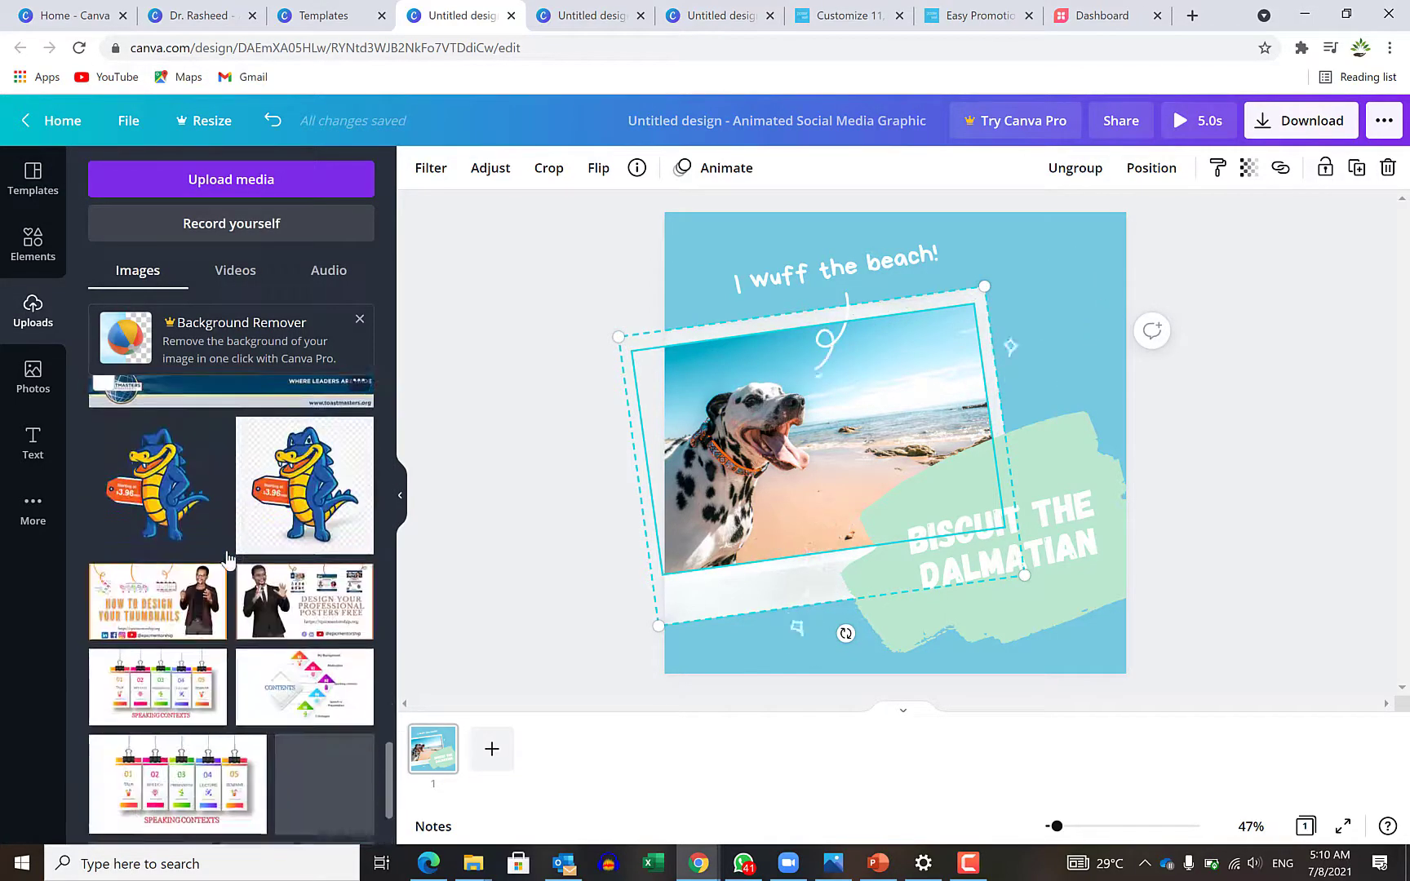
{"action": "key", "text": "ctrl+z"}
{"action": "left_click_drag", "start_coordinate": [633, 487], "coordinate": [733, 447]}
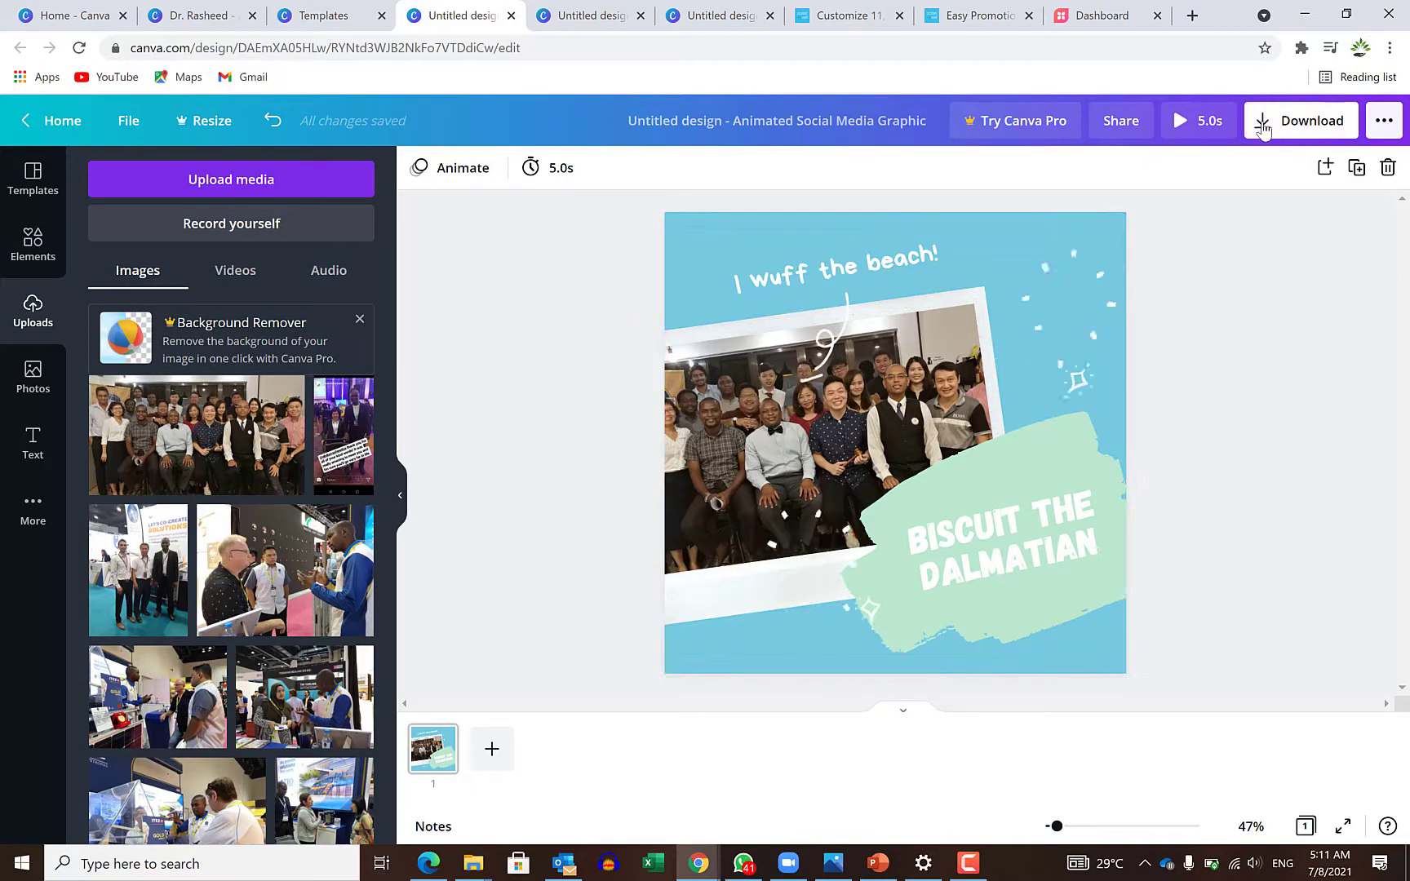
{"action": "left_click", "coordinate": [1187, 126]}
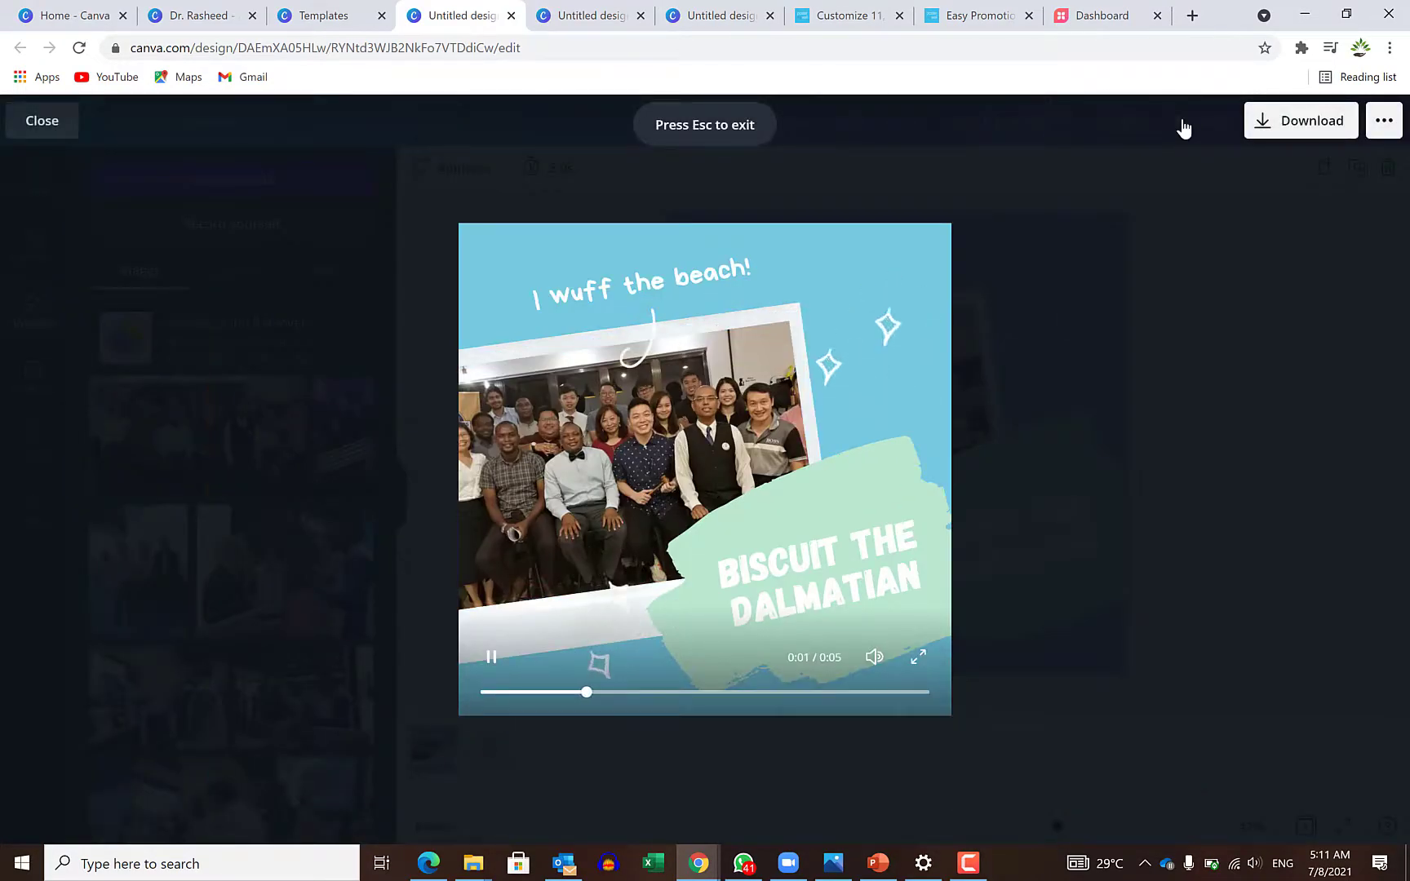
{"action": "key", "text": "Escape"}
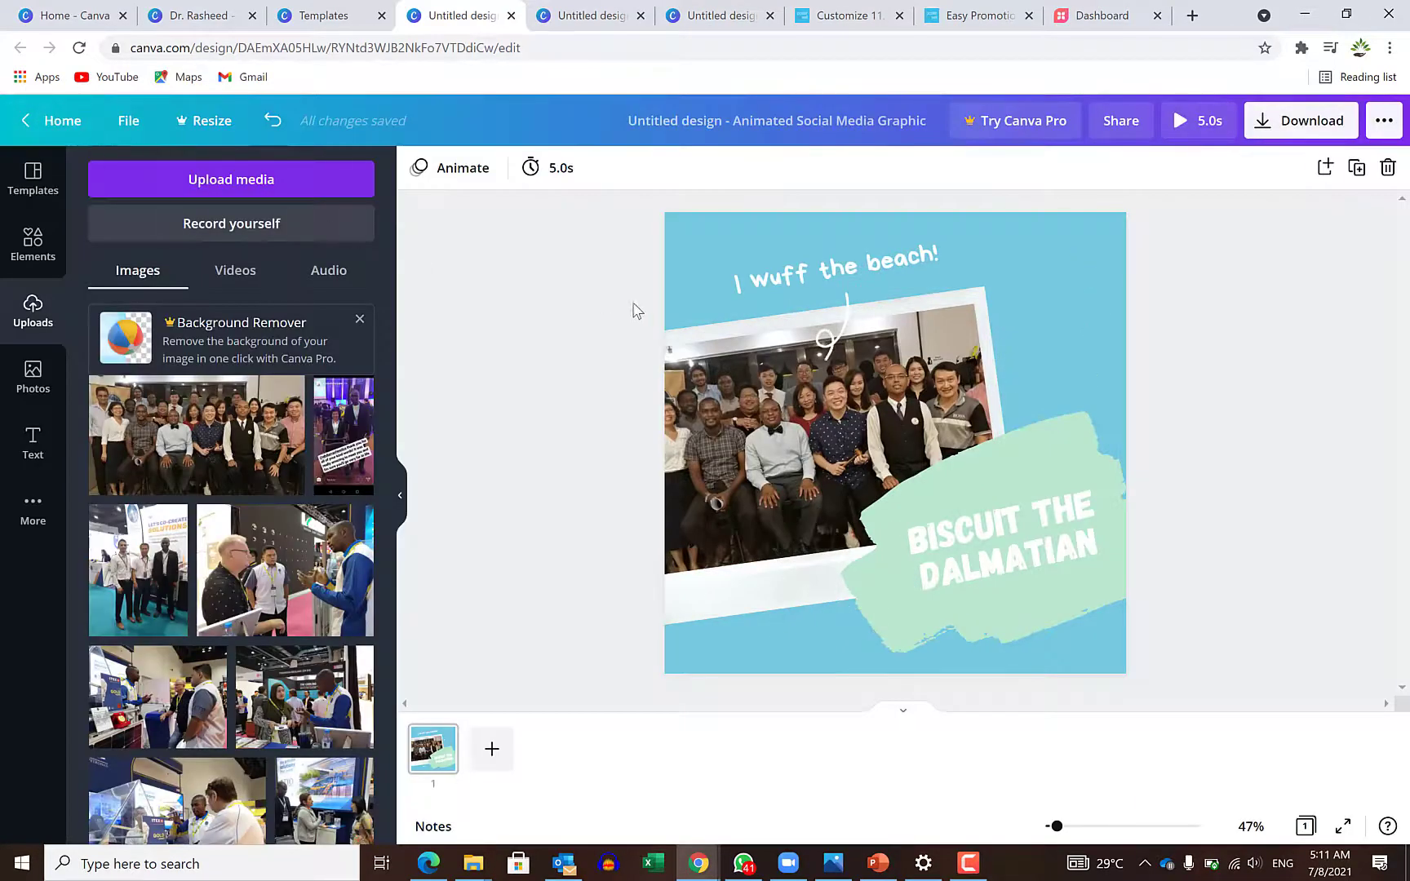
Step: Change the graphic's background to the light brown shade from the photo colors
{"action": "left_click", "coordinate": [711, 229]}
{"action": "left_click", "coordinate": [419, 169]}
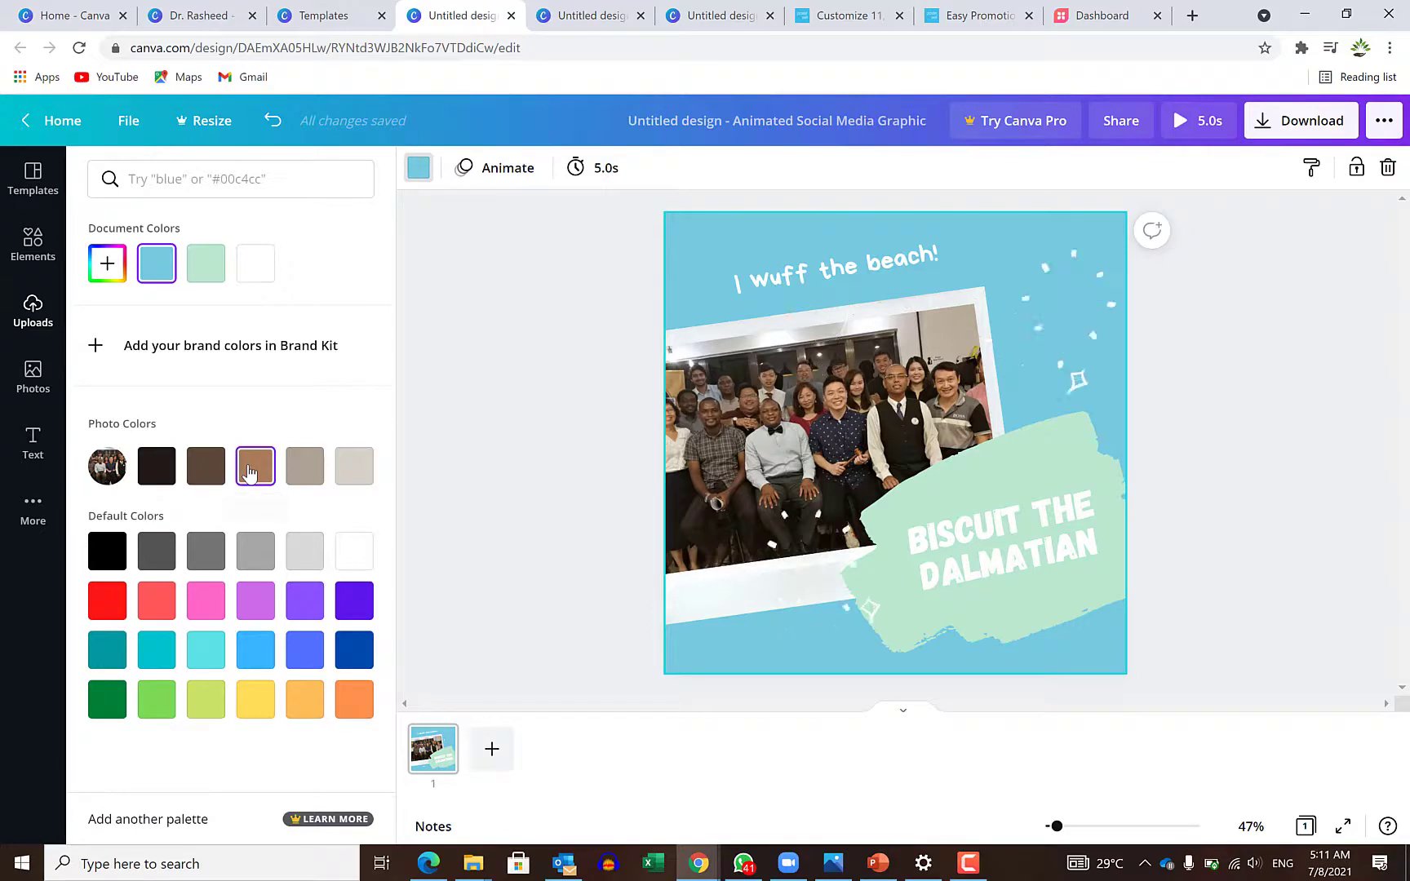
{"action": "left_click", "coordinate": [245, 475]}
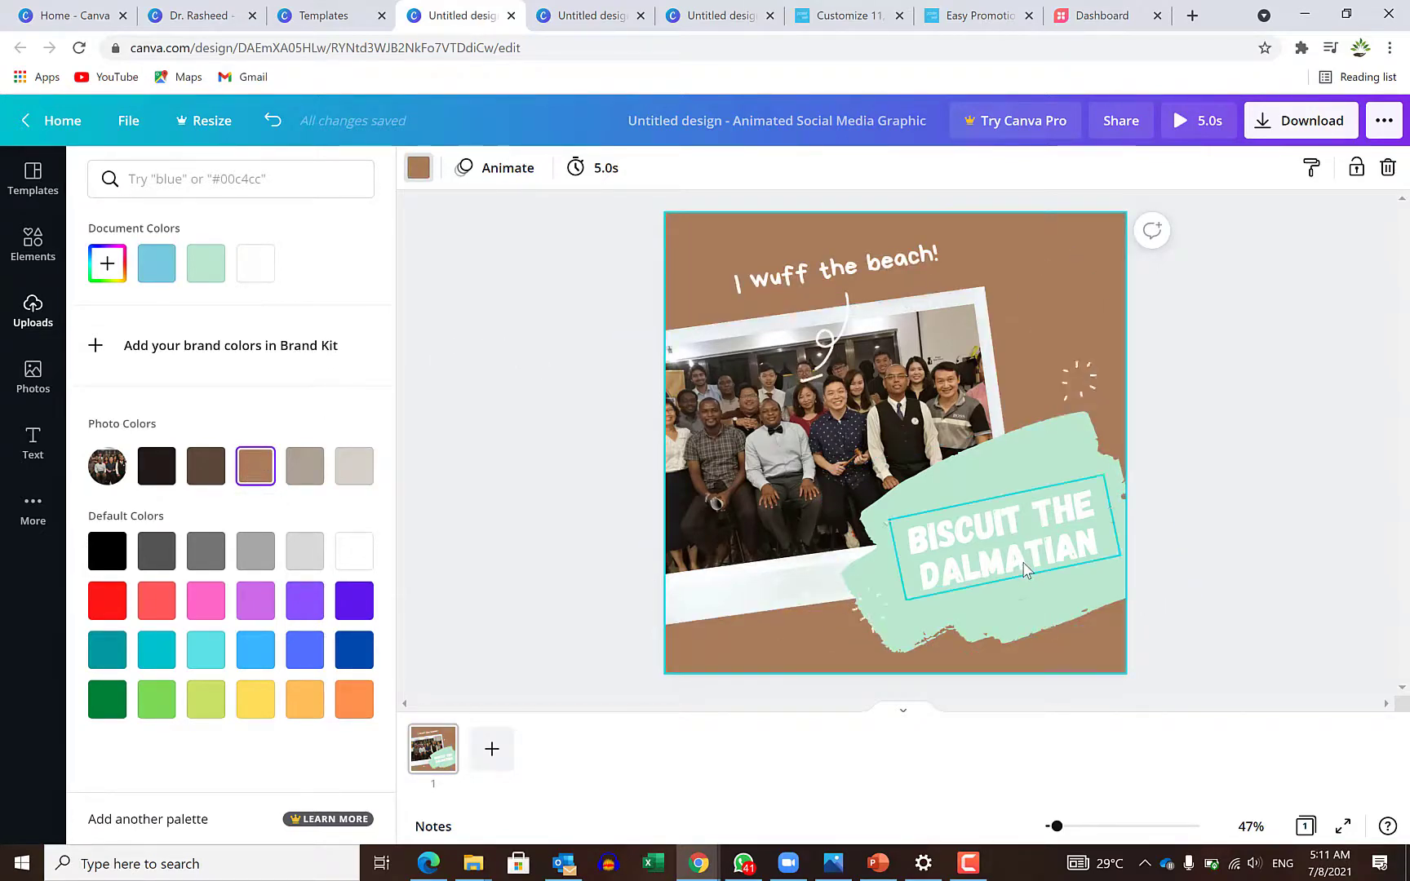
Step: Select the "Biscuit the Dalmatian" text and download the graphic as an MP4 video
{"action": "left_click", "coordinate": [1000, 543]}
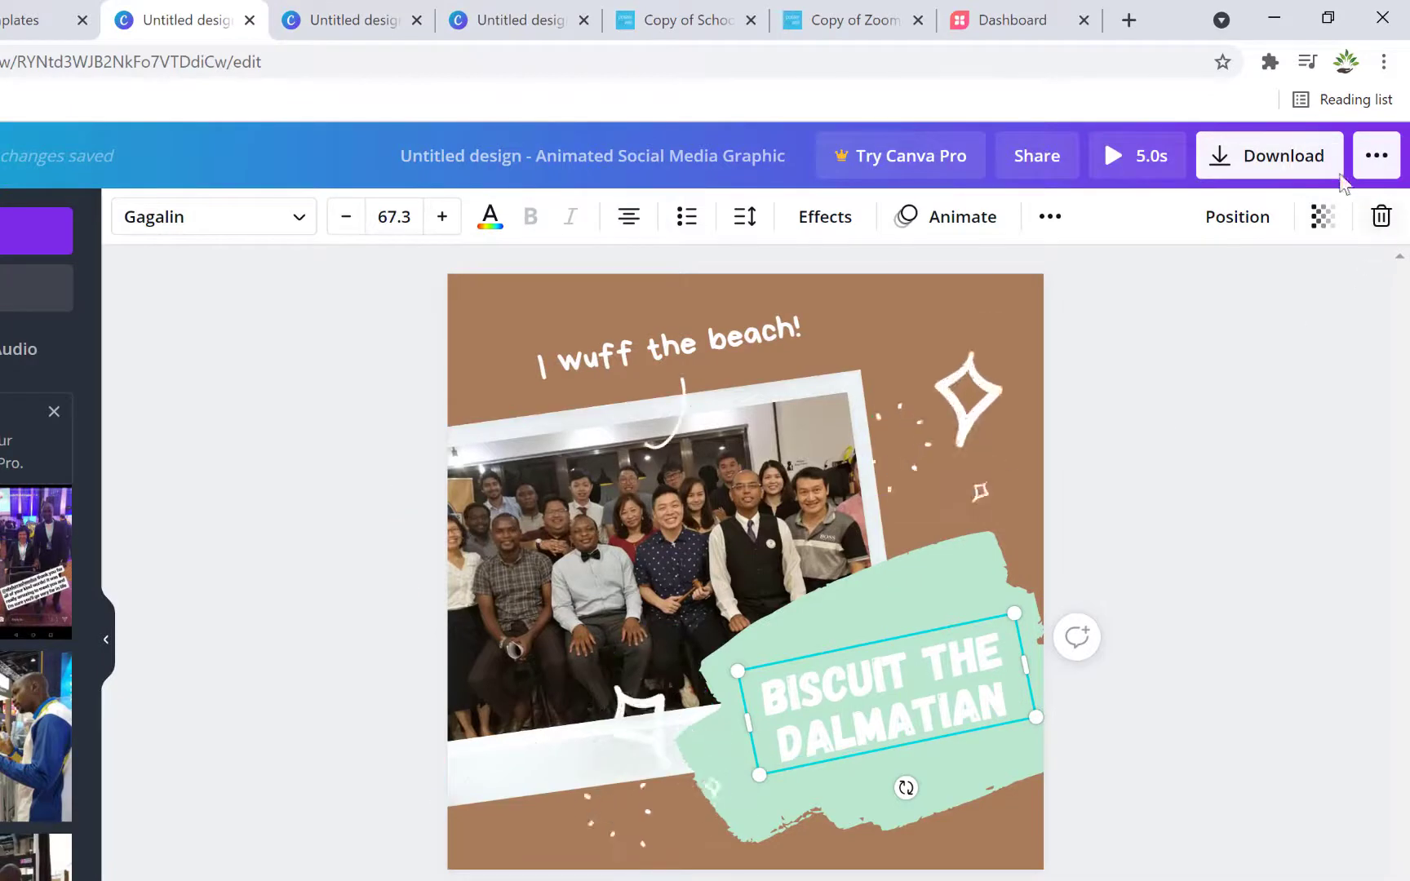
{"action": "left_click", "coordinate": [1292, 168]}
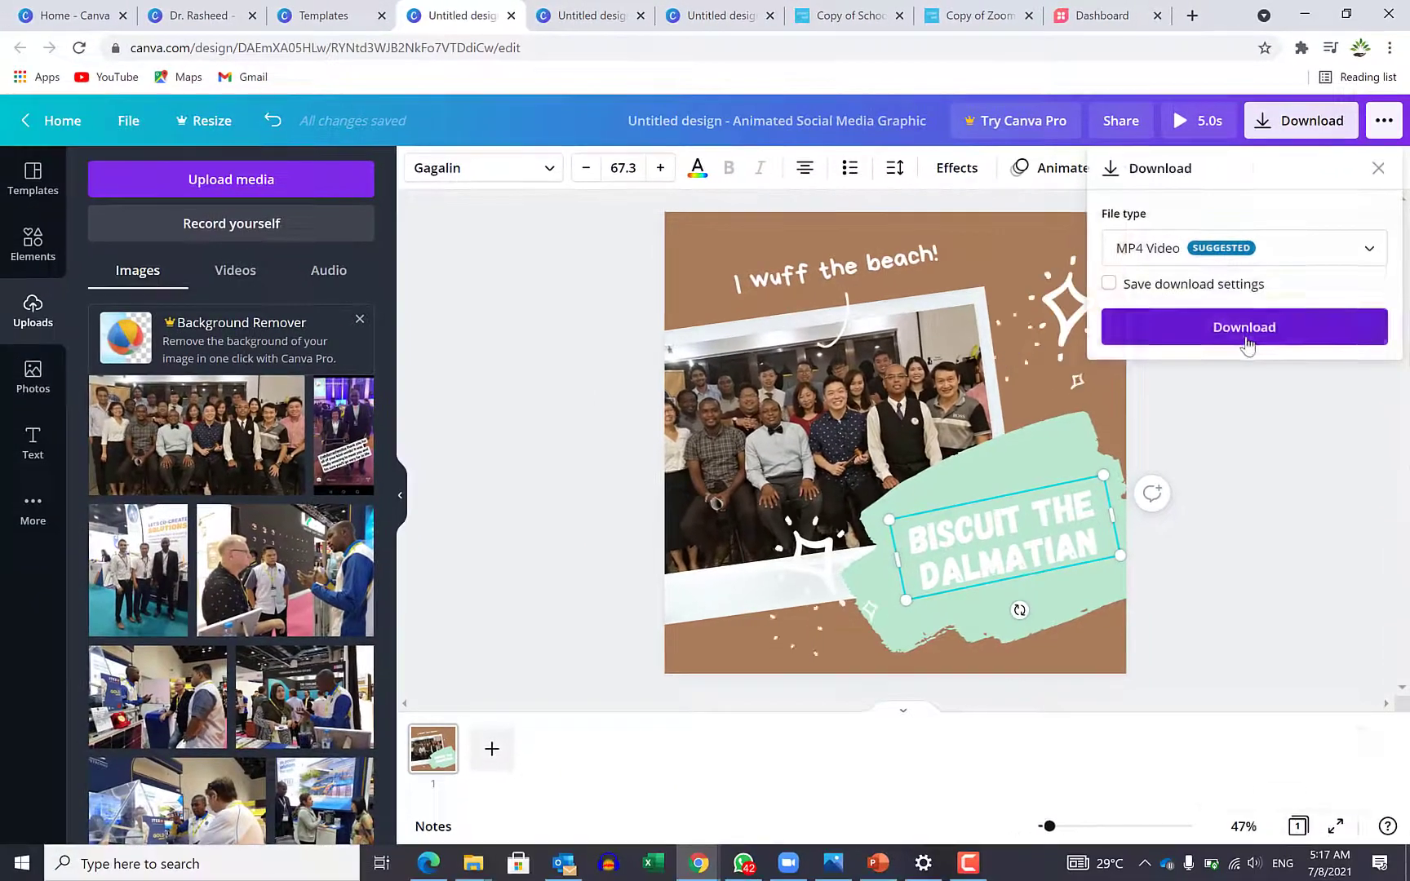
{"action": "left_click", "coordinate": [1245, 328]}
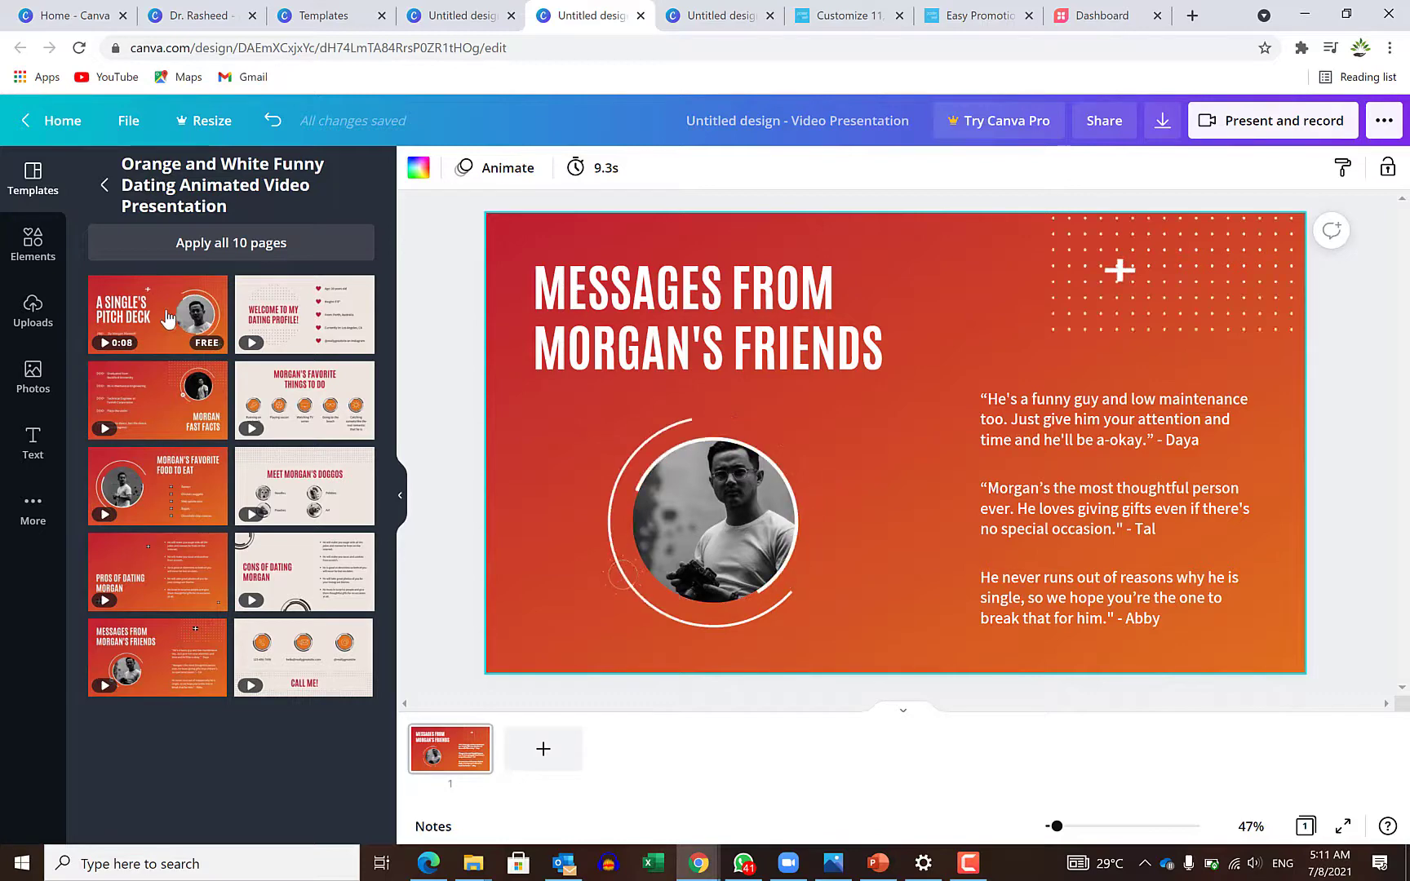
Step: Apply the "A Single's Pitch Deck" cover page to the video presentation and select its portrait photo
{"action": "left_click", "coordinate": [196, 331]}
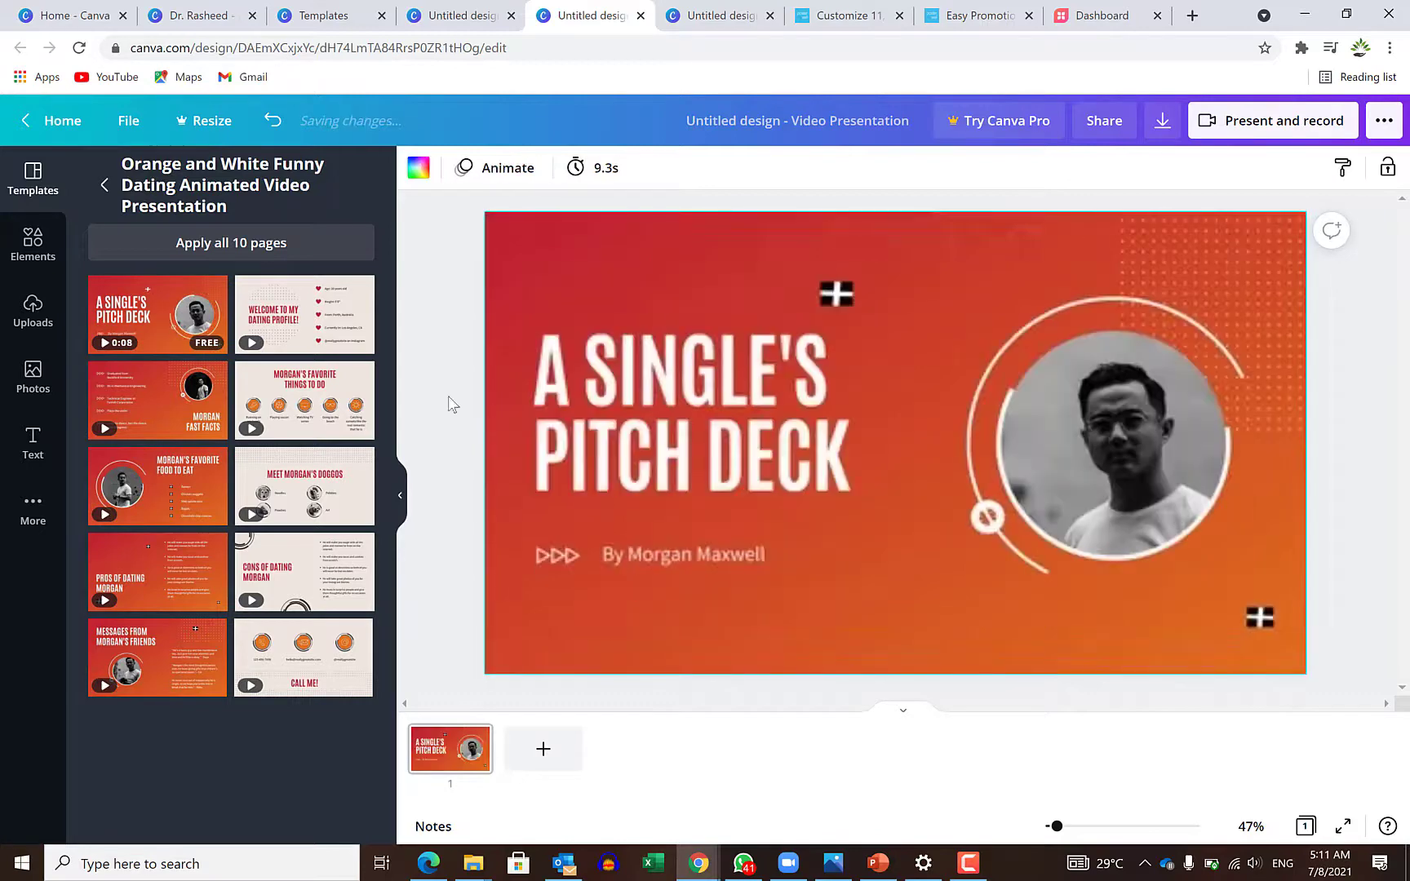
{"action": "left_click", "coordinate": [1113, 439]}
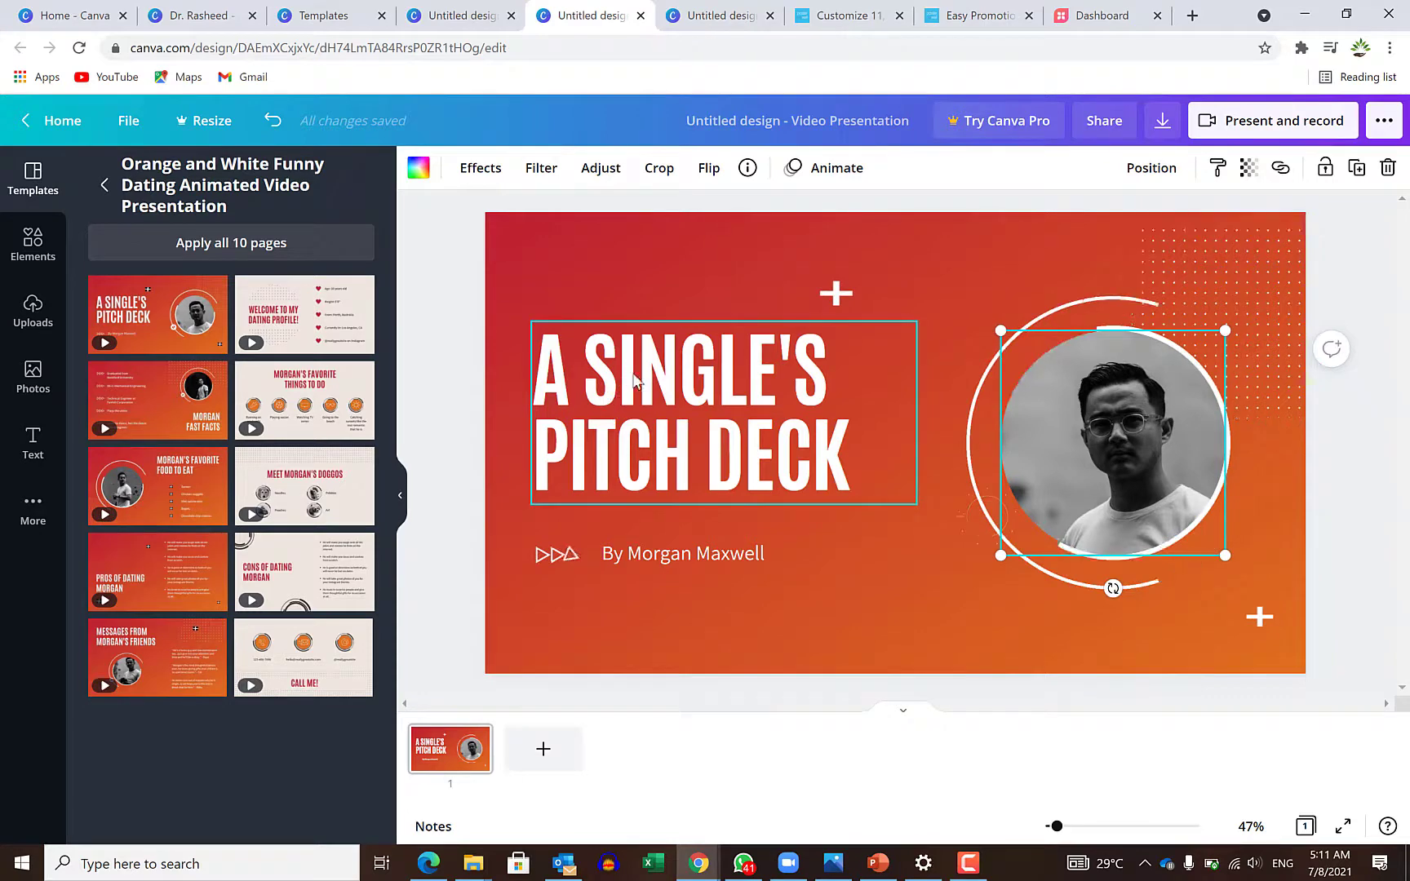
Step: Switch to the LinkedIn post and replace its photo with the uploaded portrait of the man in the black hat
{"action": "key", "text": "ctrl+Tab"}
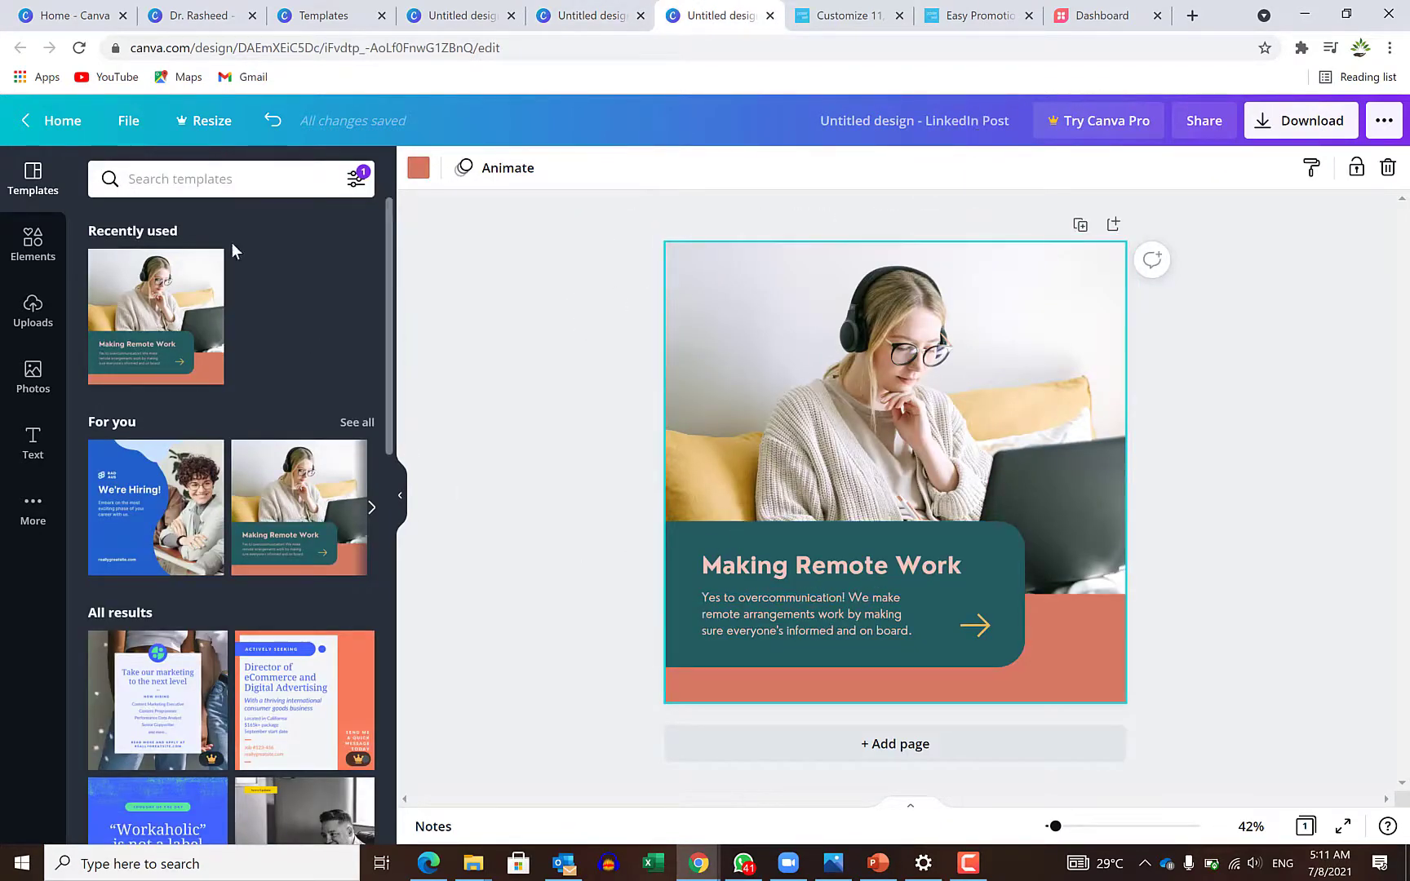
{"action": "left_click", "coordinate": [915, 398]}
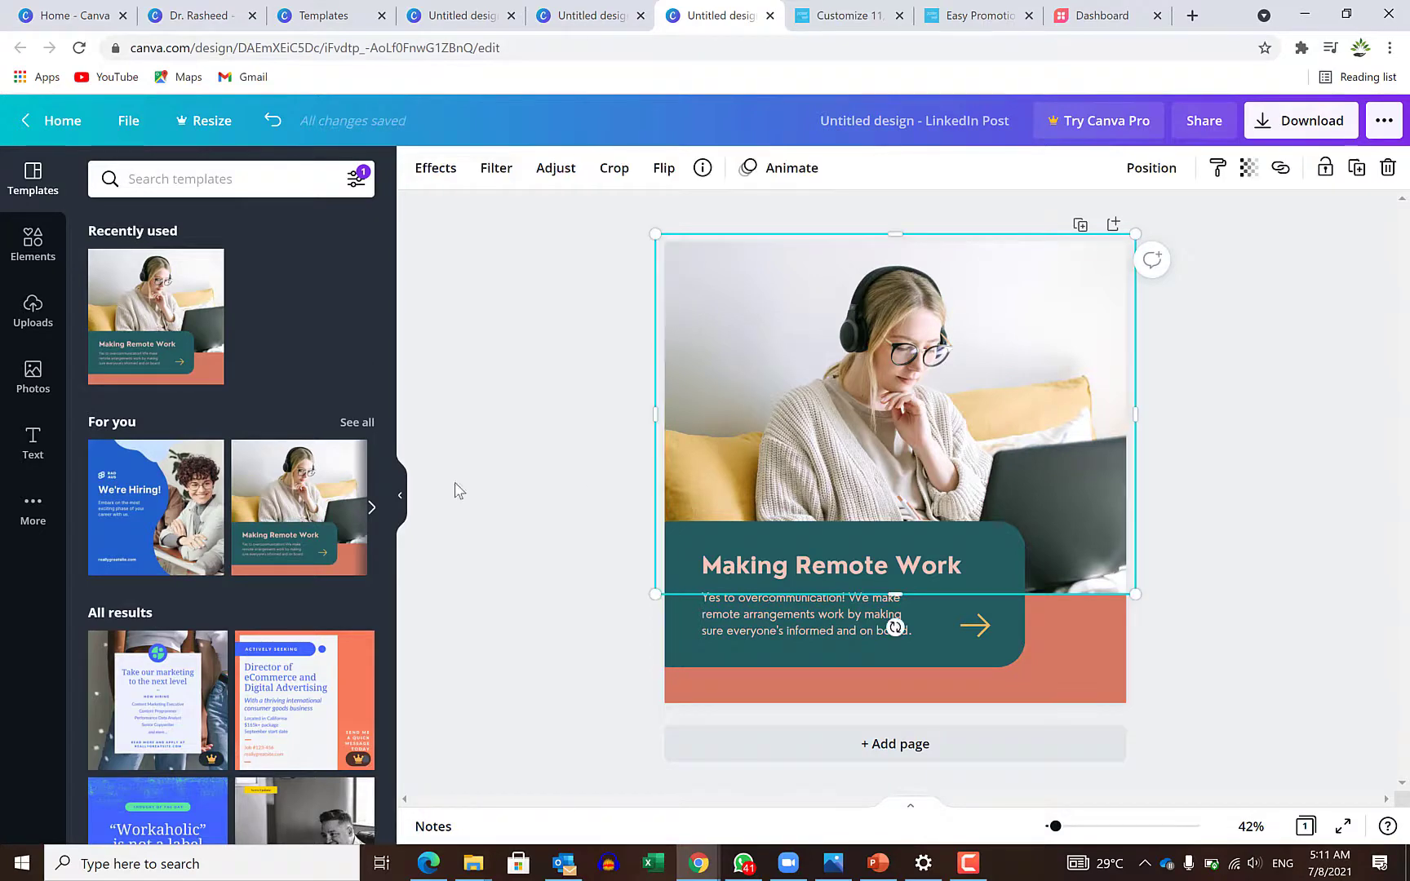
{"action": "left_click", "coordinate": [8, 313]}
{"action": "scroll", "coordinate": [219, 578], "scroll_direction": "down", "scroll_amount": 4}
{"action": "scroll", "coordinate": [197, 561], "scroll_direction": "down", "scroll_amount": 6}
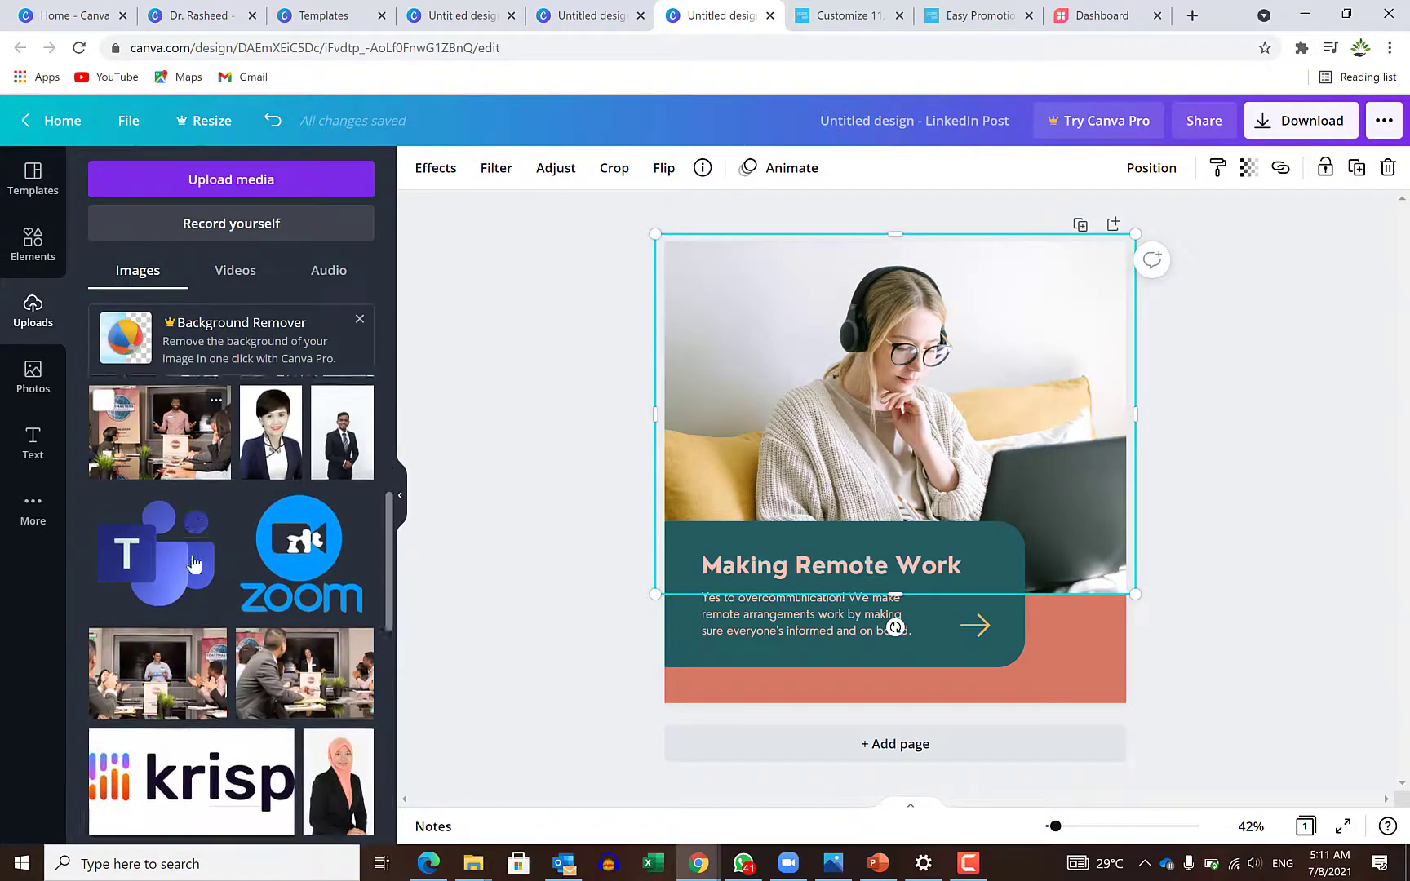
{"action": "scroll", "coordinate": [198, 561], "scroll_direction": "down", "scroll_amount": 6}
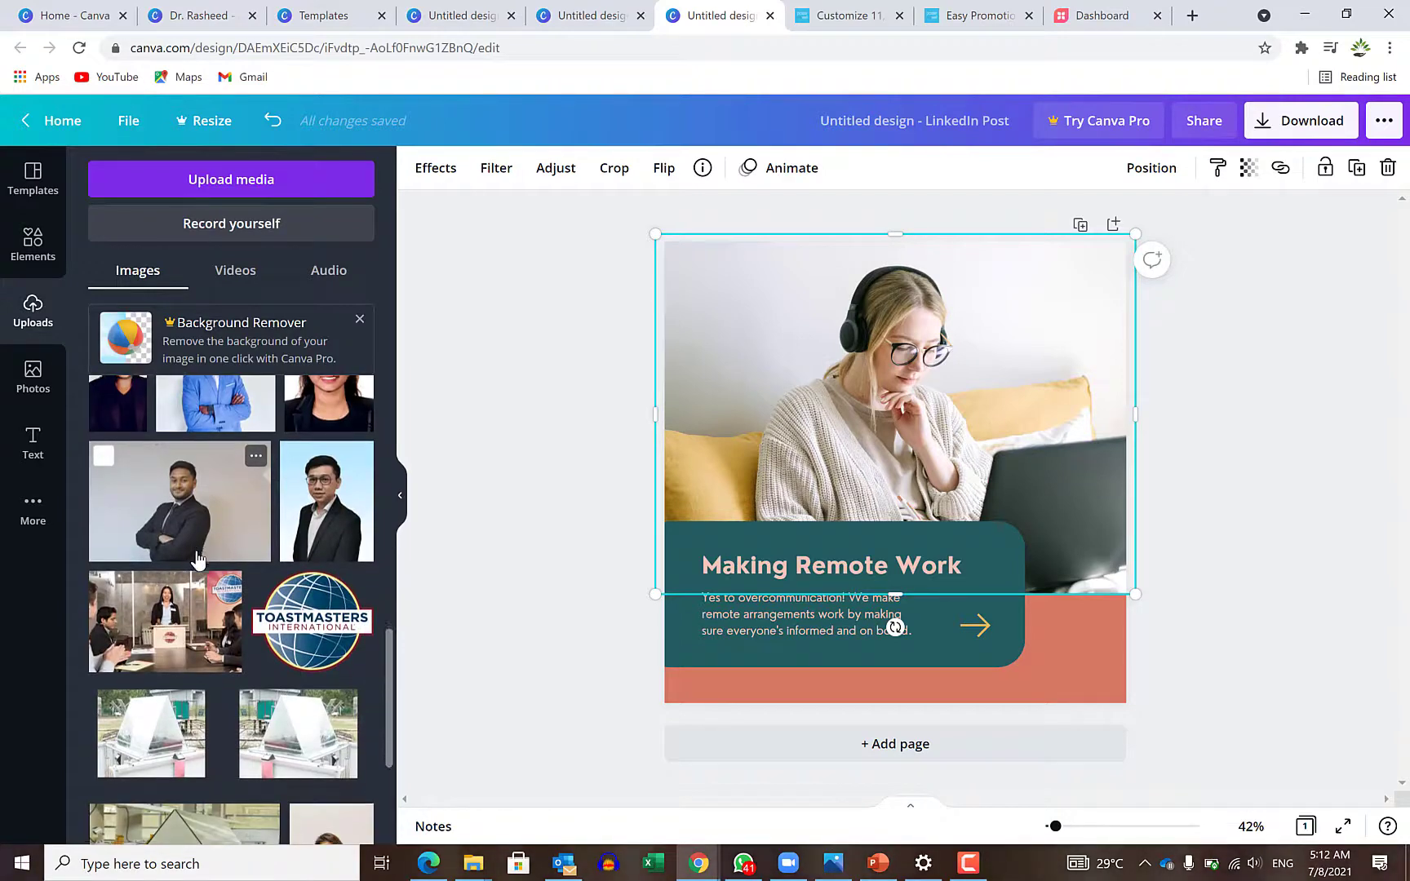
{"action": "scroll", "coordinate": [197, 561], "scroll_direction": "down", "scroll_amount": 5}
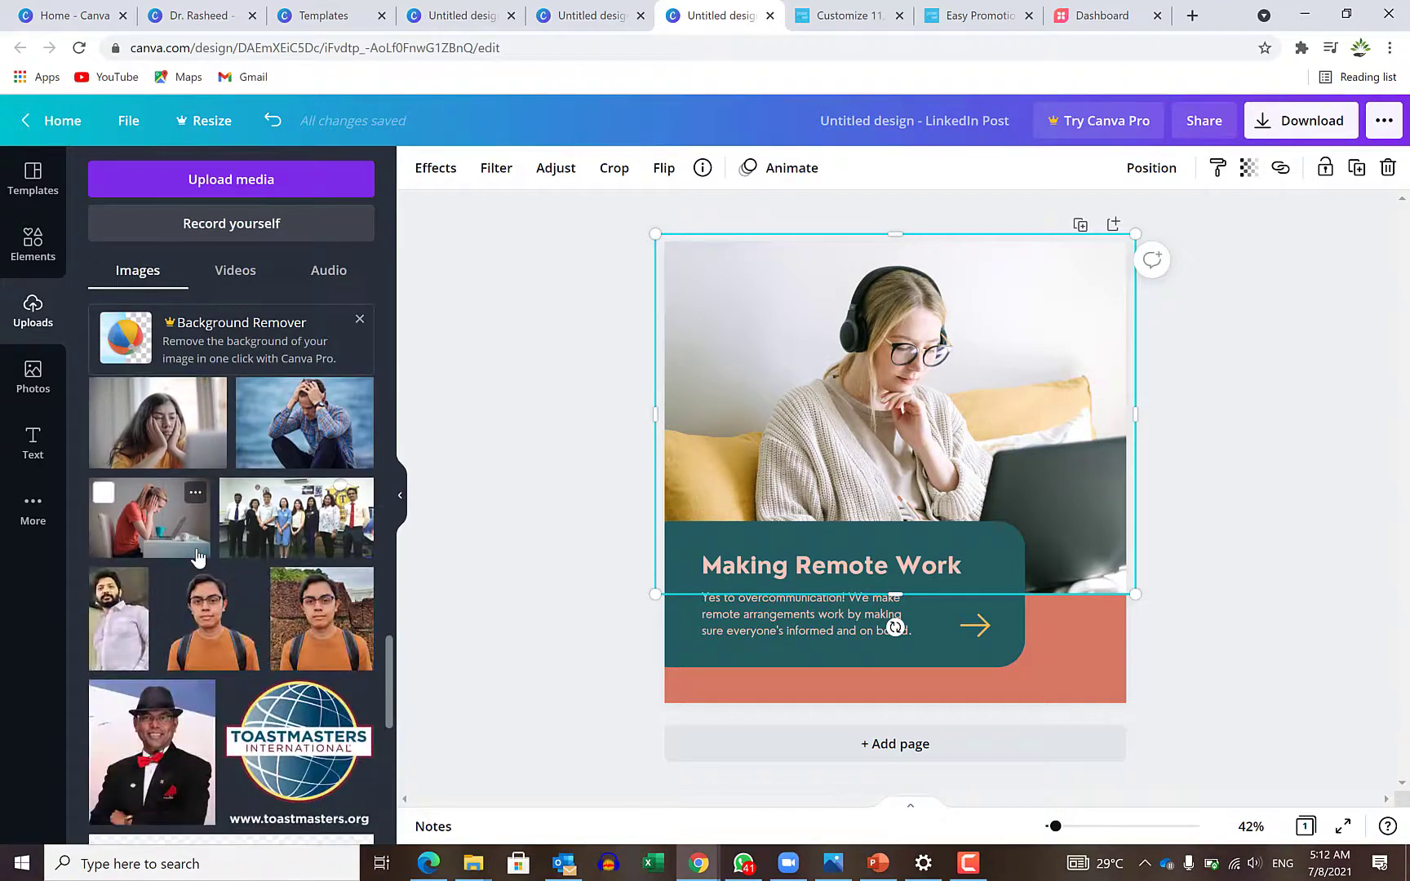
{"action": "scroll", "coordinate": [180, 614], "scroll_direction": "up", "scroll_amount": 5}
{"action": "left_click_drag", "start_coordinate": [343, 561], "coordinate": [1046, 405]}
{"action": "left_click", "coordinate": [1353, 457]}
{"action": "left_click", "coordinate": [1353, 456]}
Step: Reposition the portrait downward within its crop frame so that the whole hat shows
{"action": "double_click", "coordinate": [904, 412]}
{"action": "left_click_drag", "start_coordinate": [898, 368], "coordinate": [914, 463]}
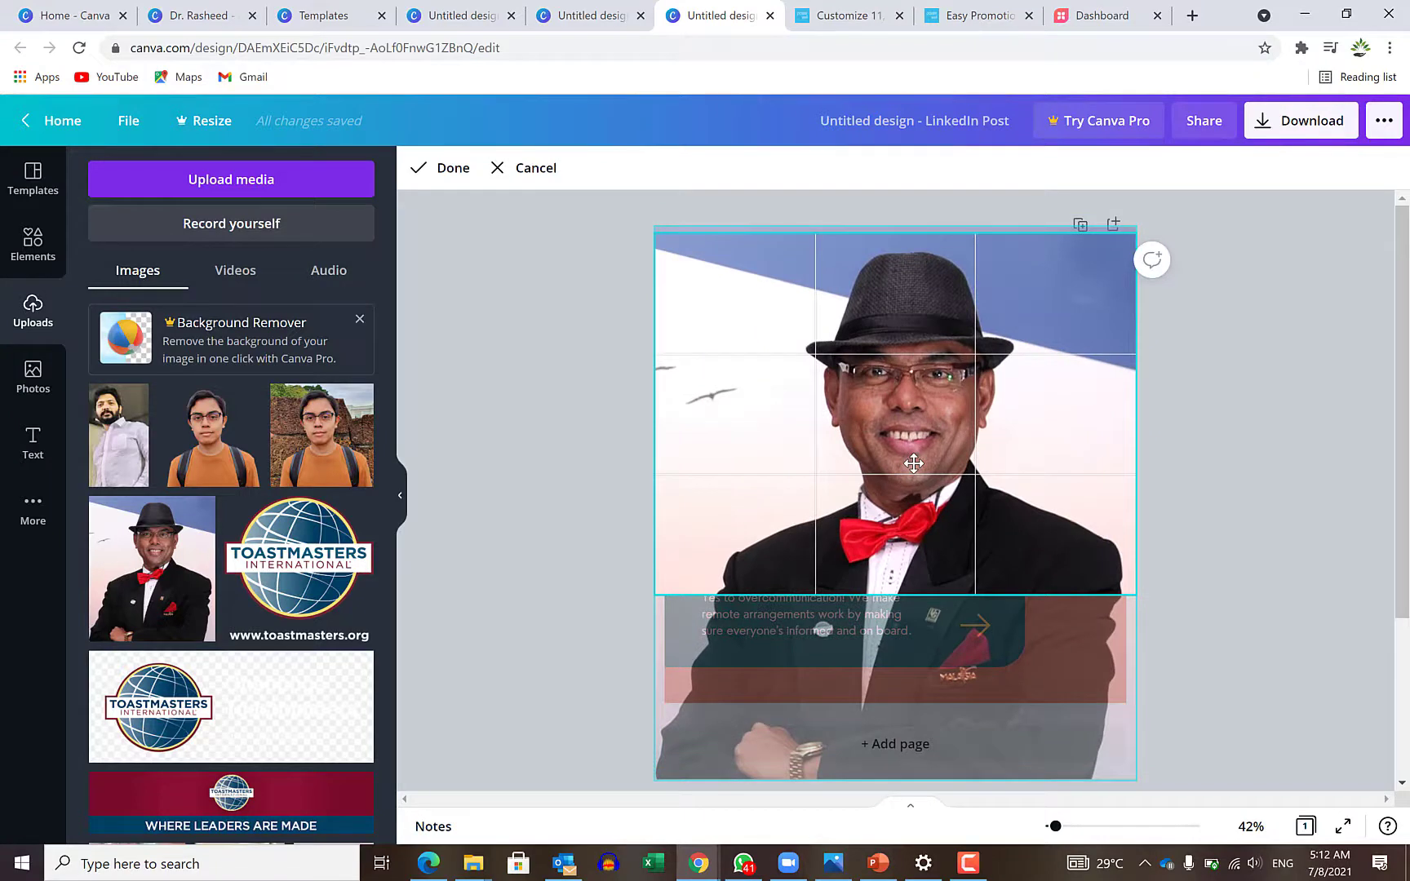
{"action": "left_click", "coordinate": [1361, 463]}
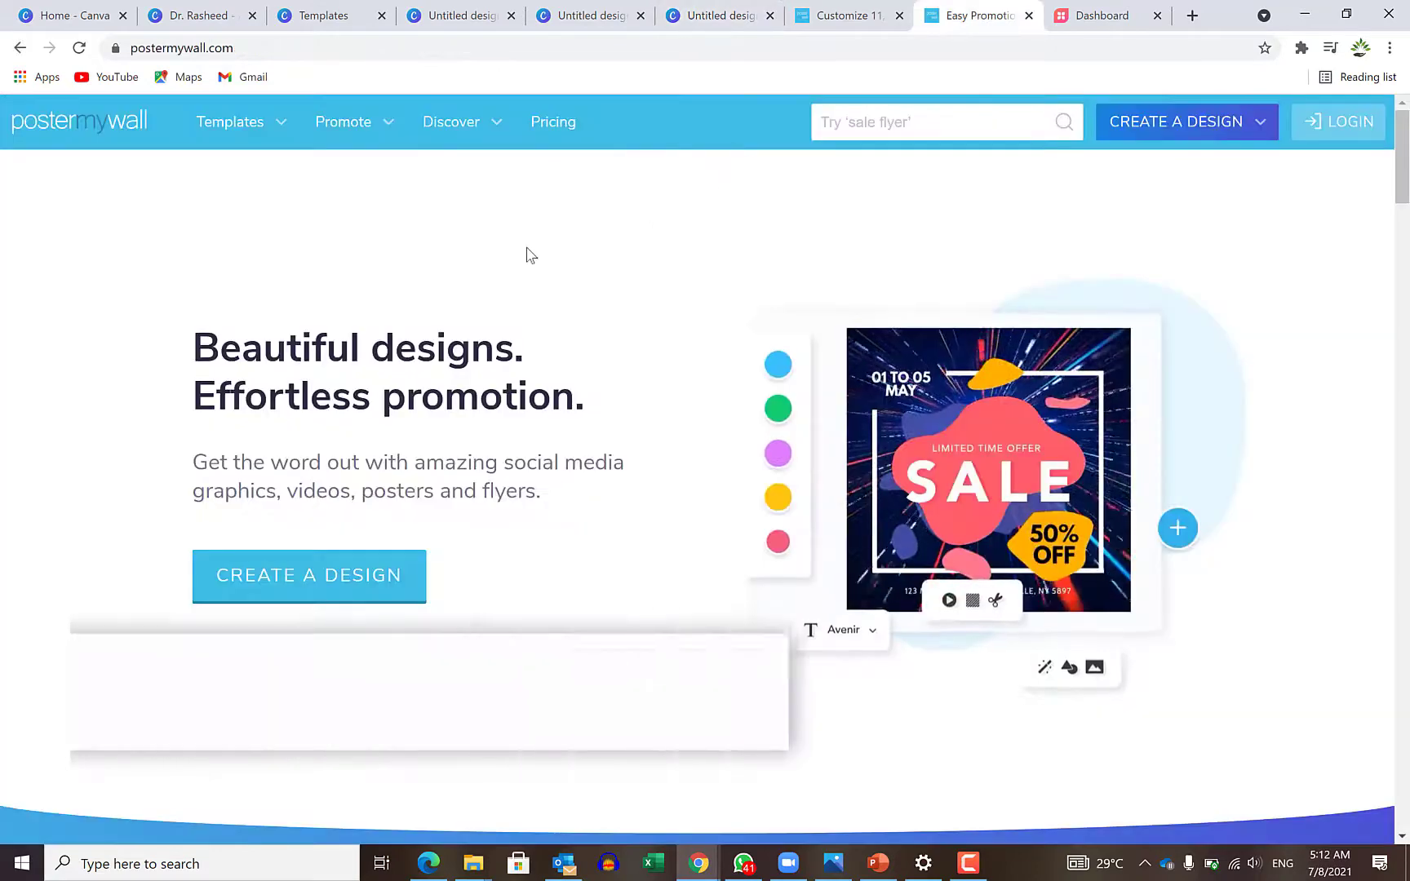
Step: Switch to the PosterMyWall website and open its template gallery
{"action": "key", "text": "ctrl+Tab"}
{"action": "key", "text": "ctrl+Tab"}
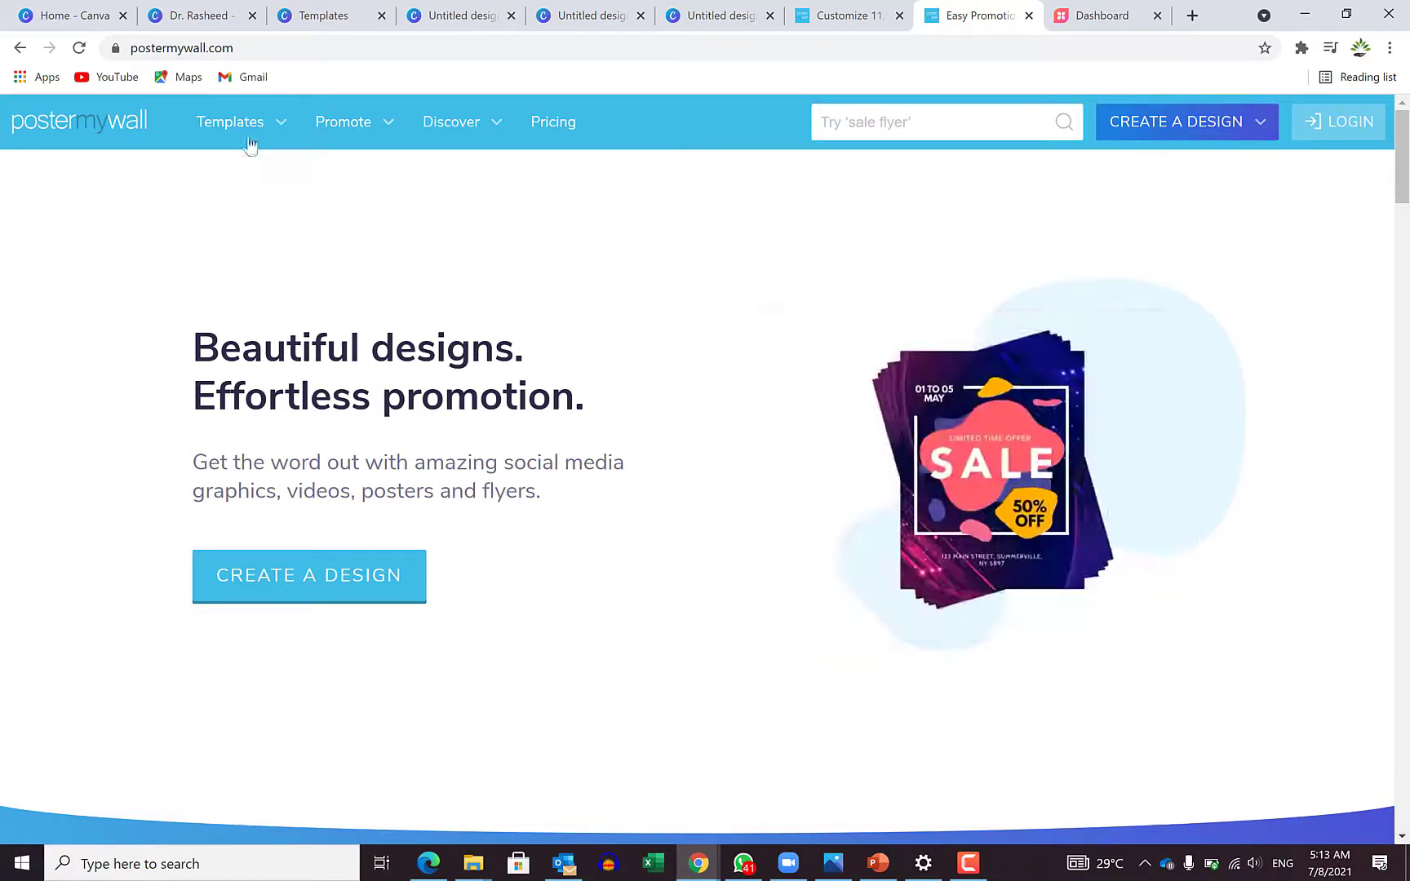
{"action": "mouse_move", "coordinate": [236, 126]}
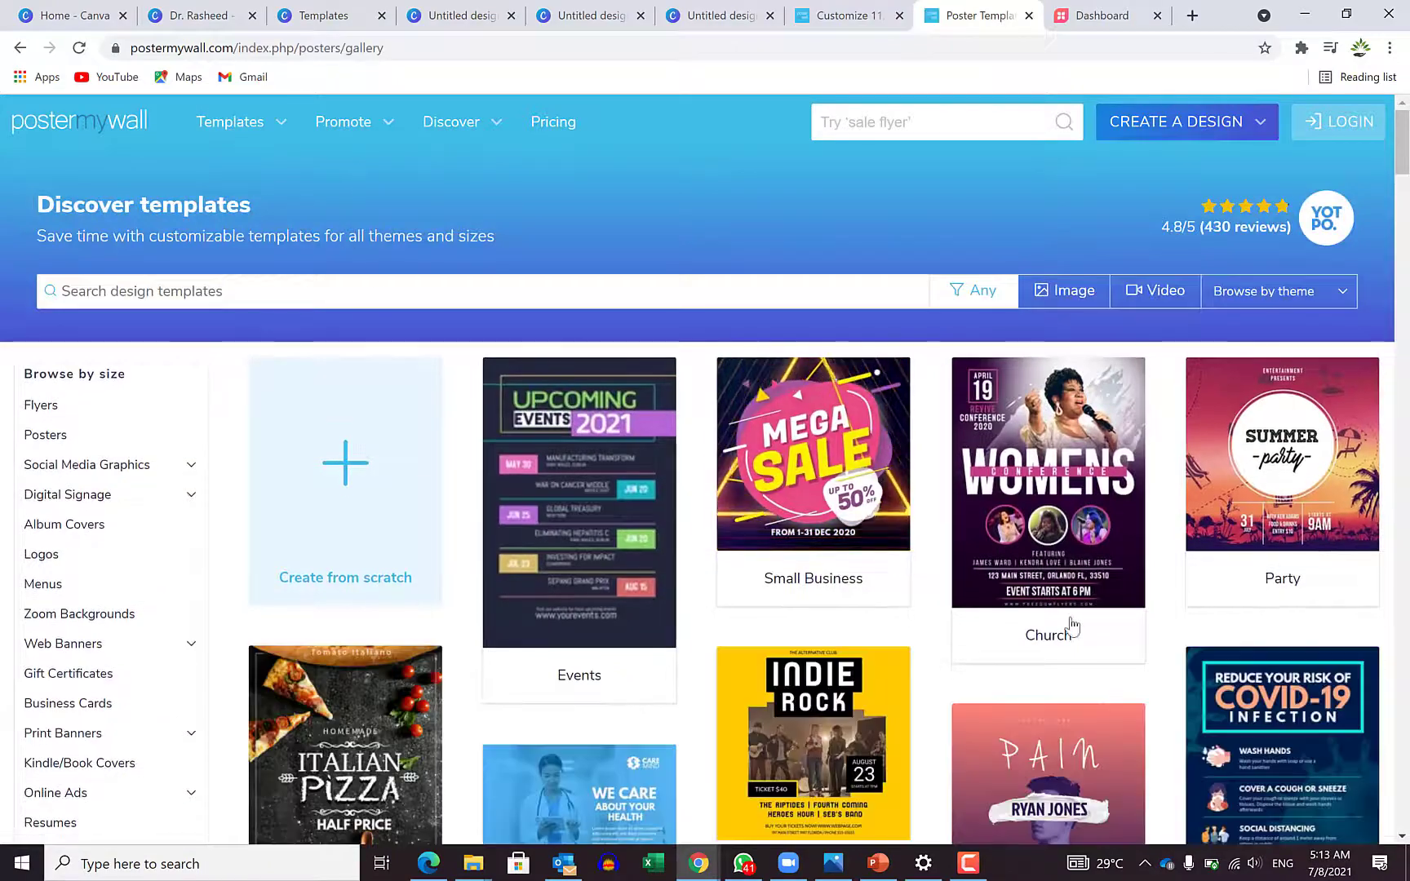
Step: Examine the template gallery's size categories and its themed designs, such as events, concerts, educational and corporate
{"action": "scroll", "coordinate": [1061, 620], "scroll_direction": "down", "scroll_amount": 3}
{"action": "scroll", "coordinate": [1061, 604], "scroll_direction": "up", "scroll_amount": 3}
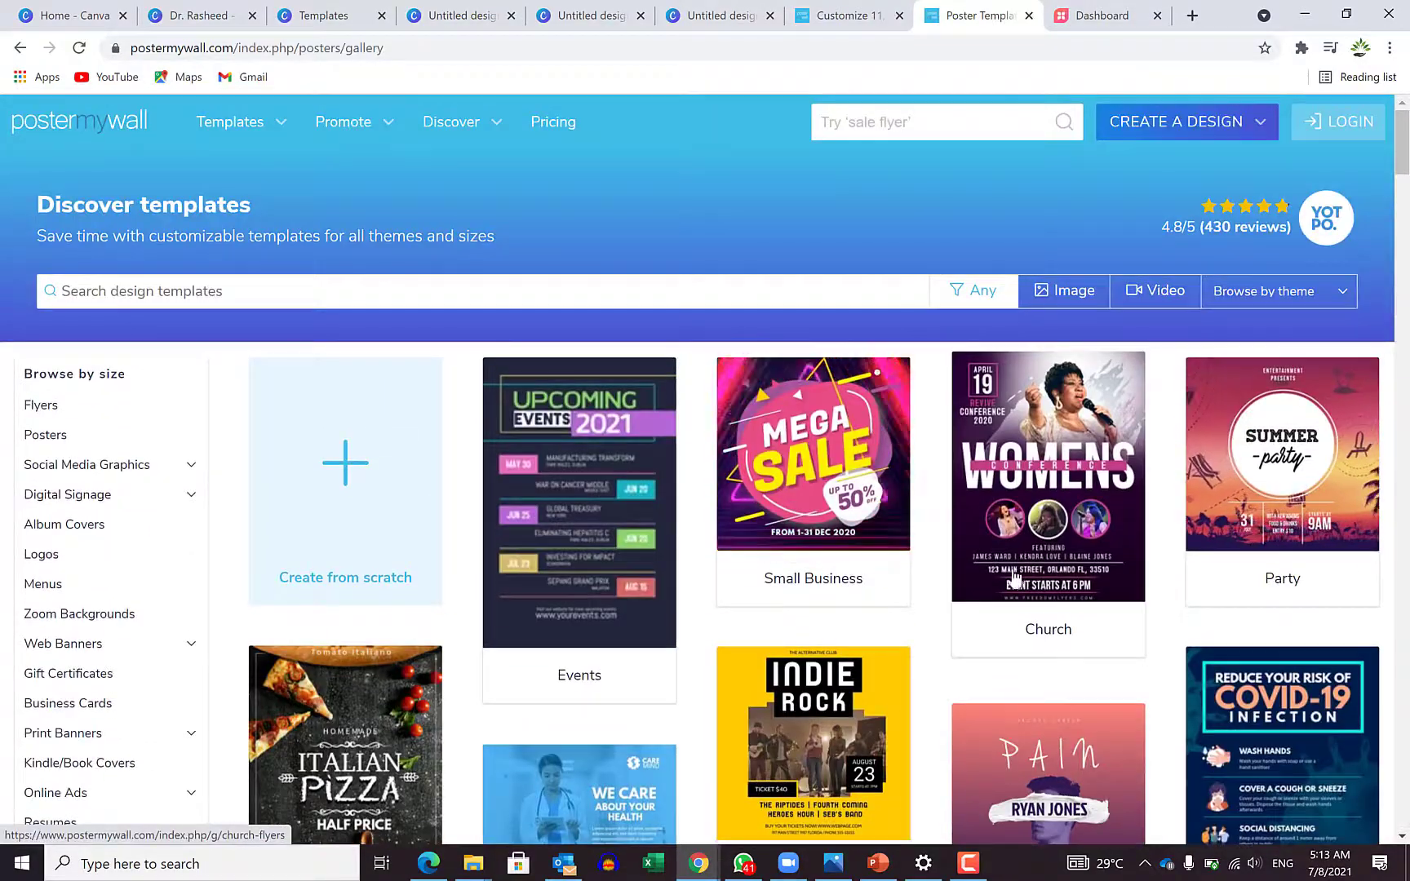
{"action": "scroll", "coordinate": [979, 563], "scroll_direction": "down", "scroll_amount": 4}
{"action": "scroll", "coordinate": [135, 318], "scroll_direction": "up", "scroll_amount": 3}
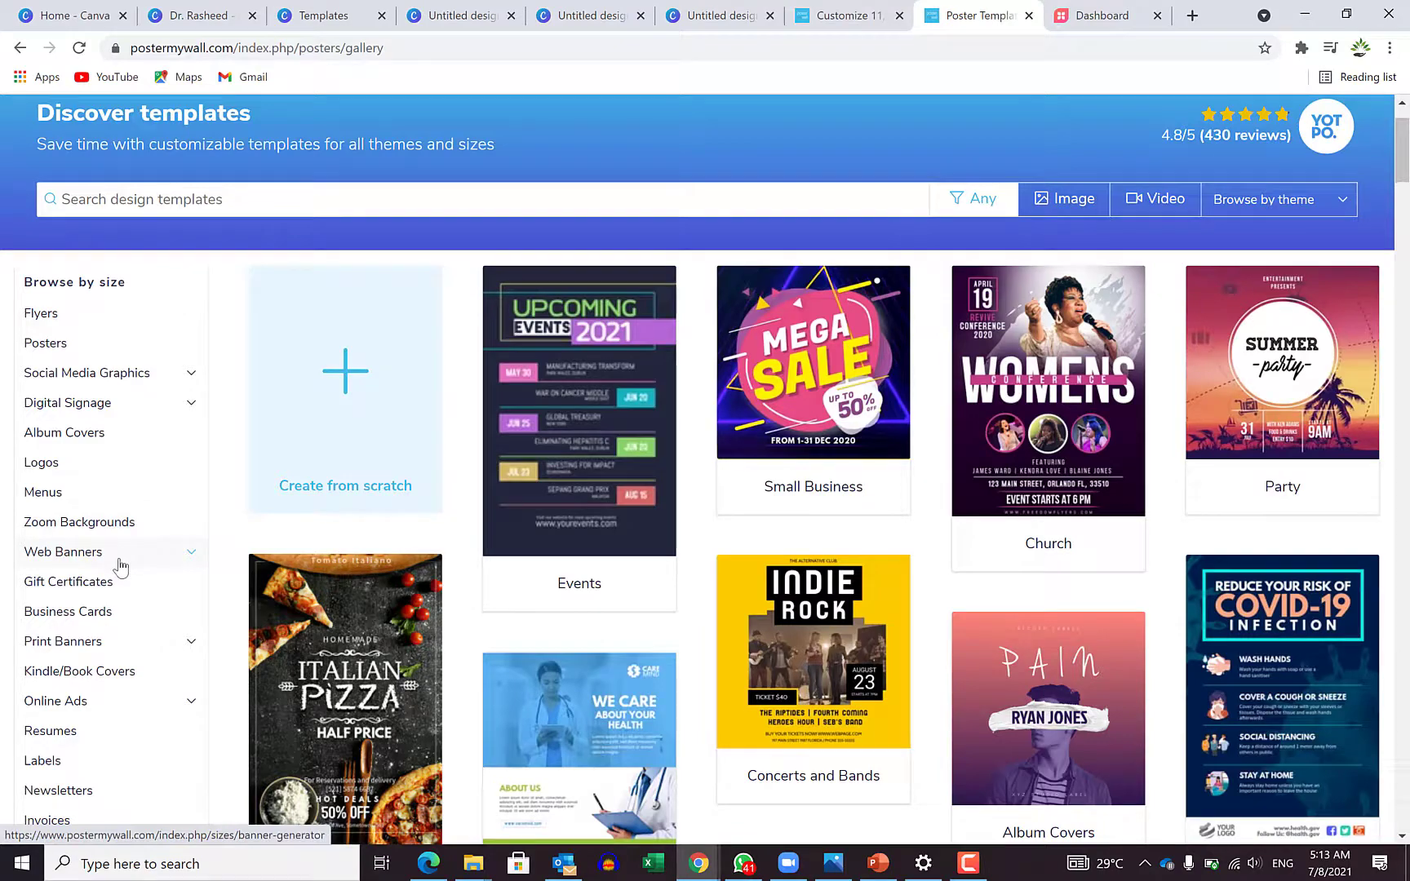
{"action": "scroll", "coordinate": [121, 565], "scroll_direction": "down", "scroll_amount": 1}
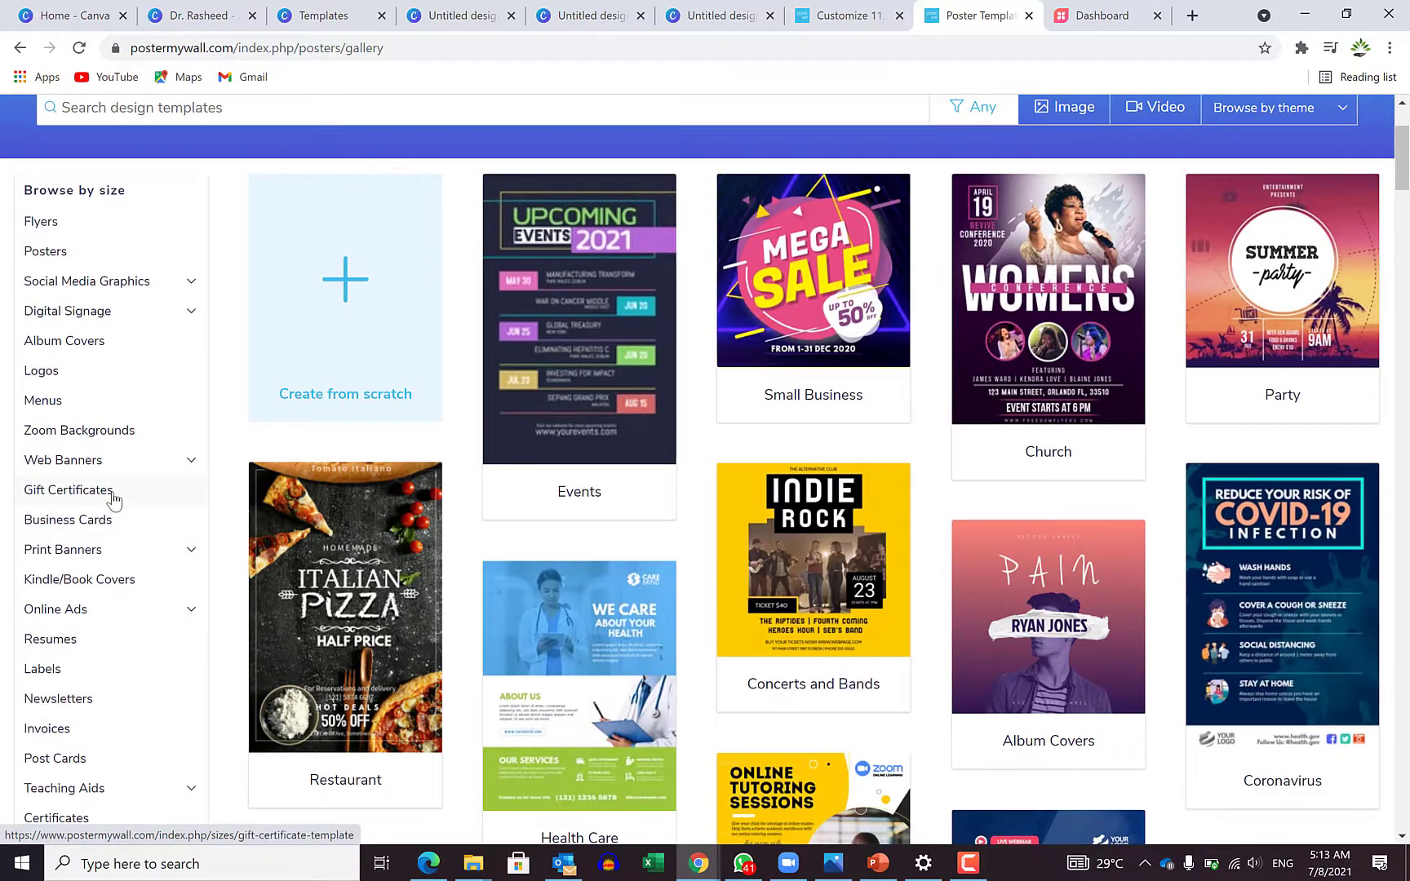
{"action": "scroll", "coordinate": [725, 398], "scroll_direction": "down", "scroll_amount": 4}
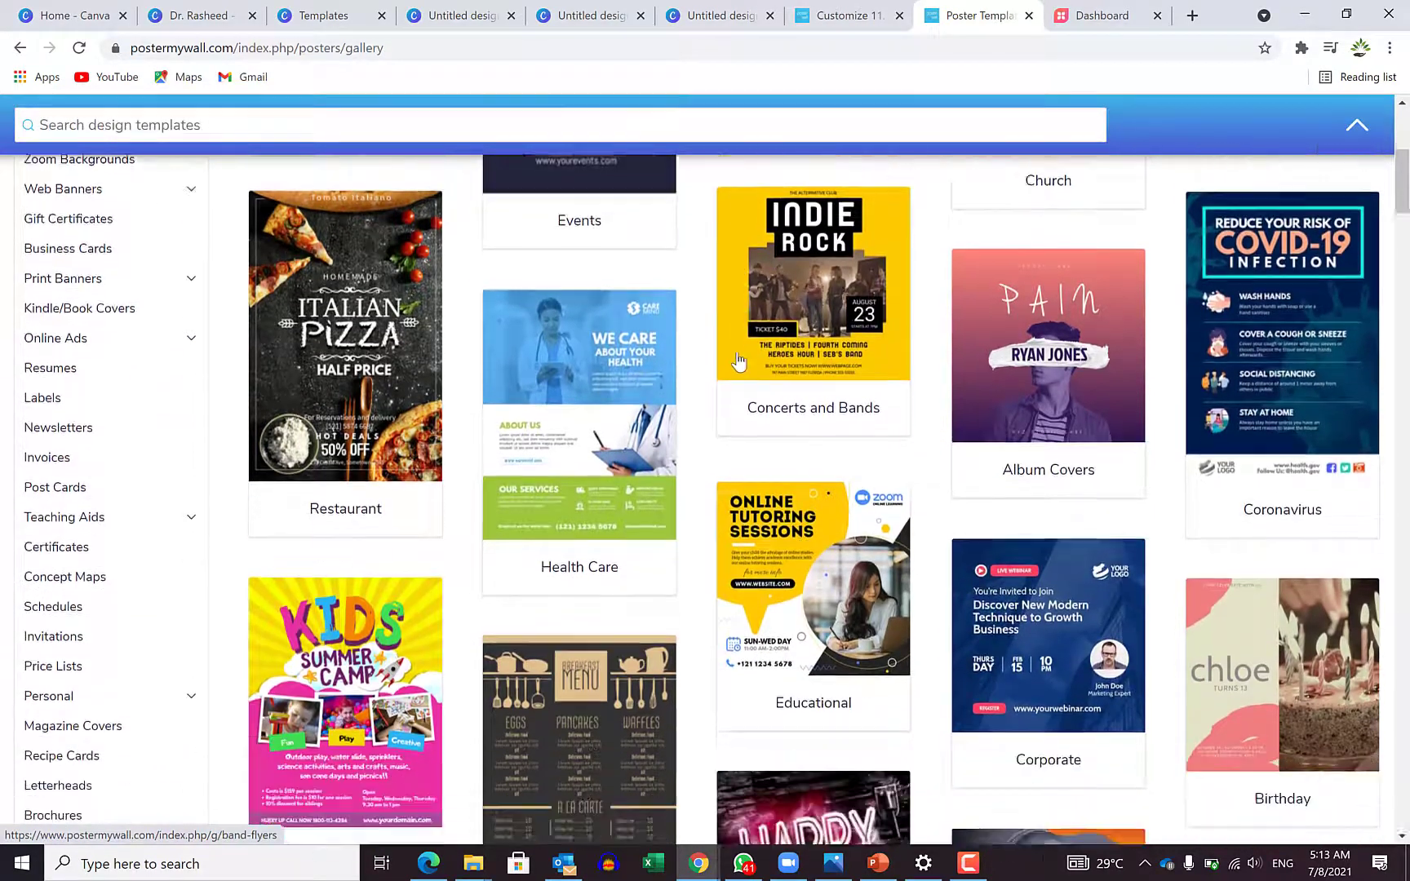
{"action": "scroll", "coordinate": [744, 361], "scroll_direction": "down", "scroll_amount": 2}
{"action": "scroll", "coordinate": [571, 490], "scroll_direction": "up", "scroll_amount": 2}
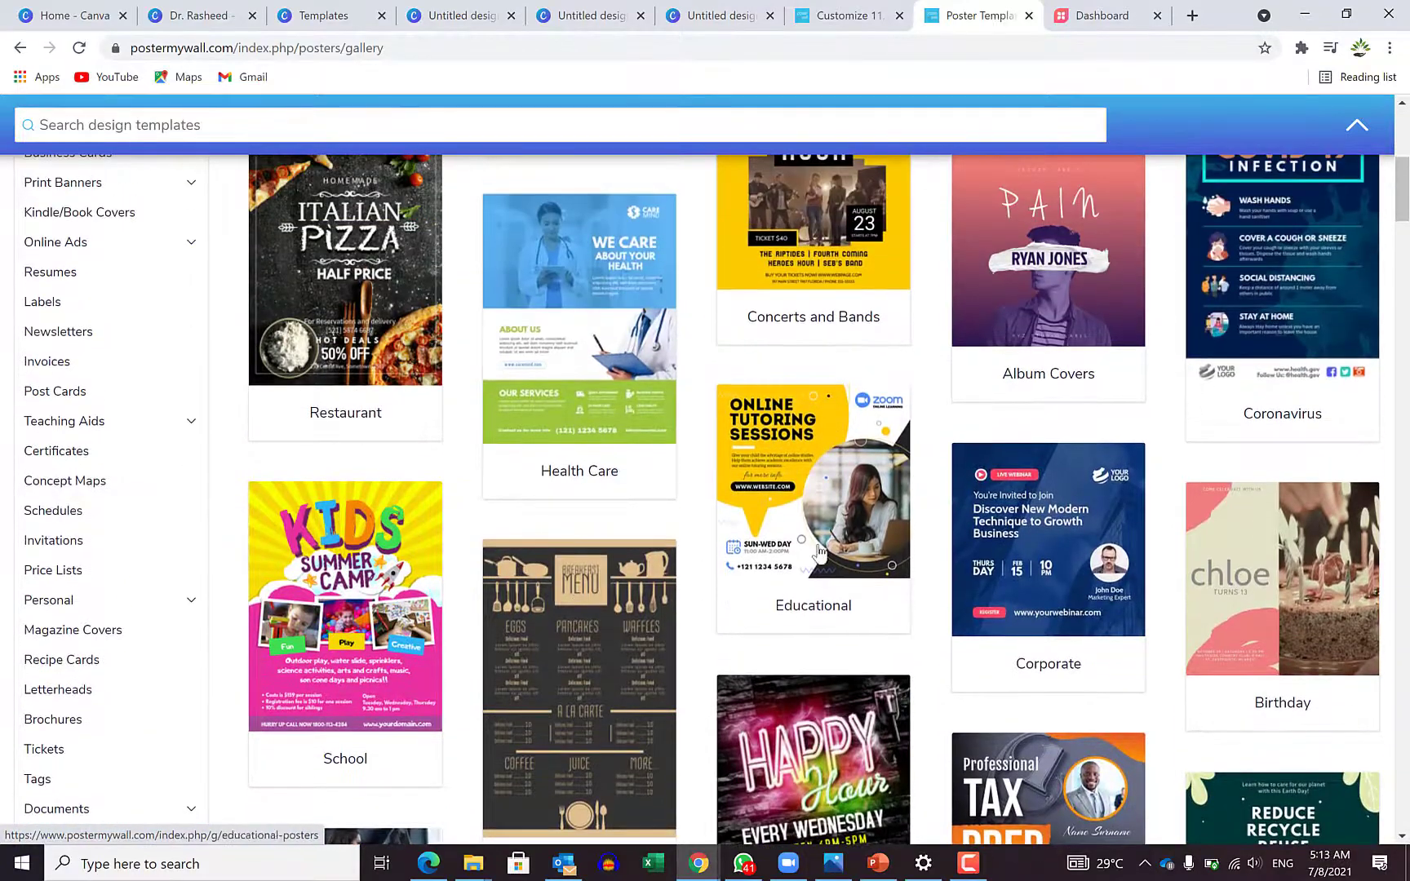
{"action": "scroll", "coordinate": [894, 383], "scroll_direction": "up", "scroll_amount": 2}
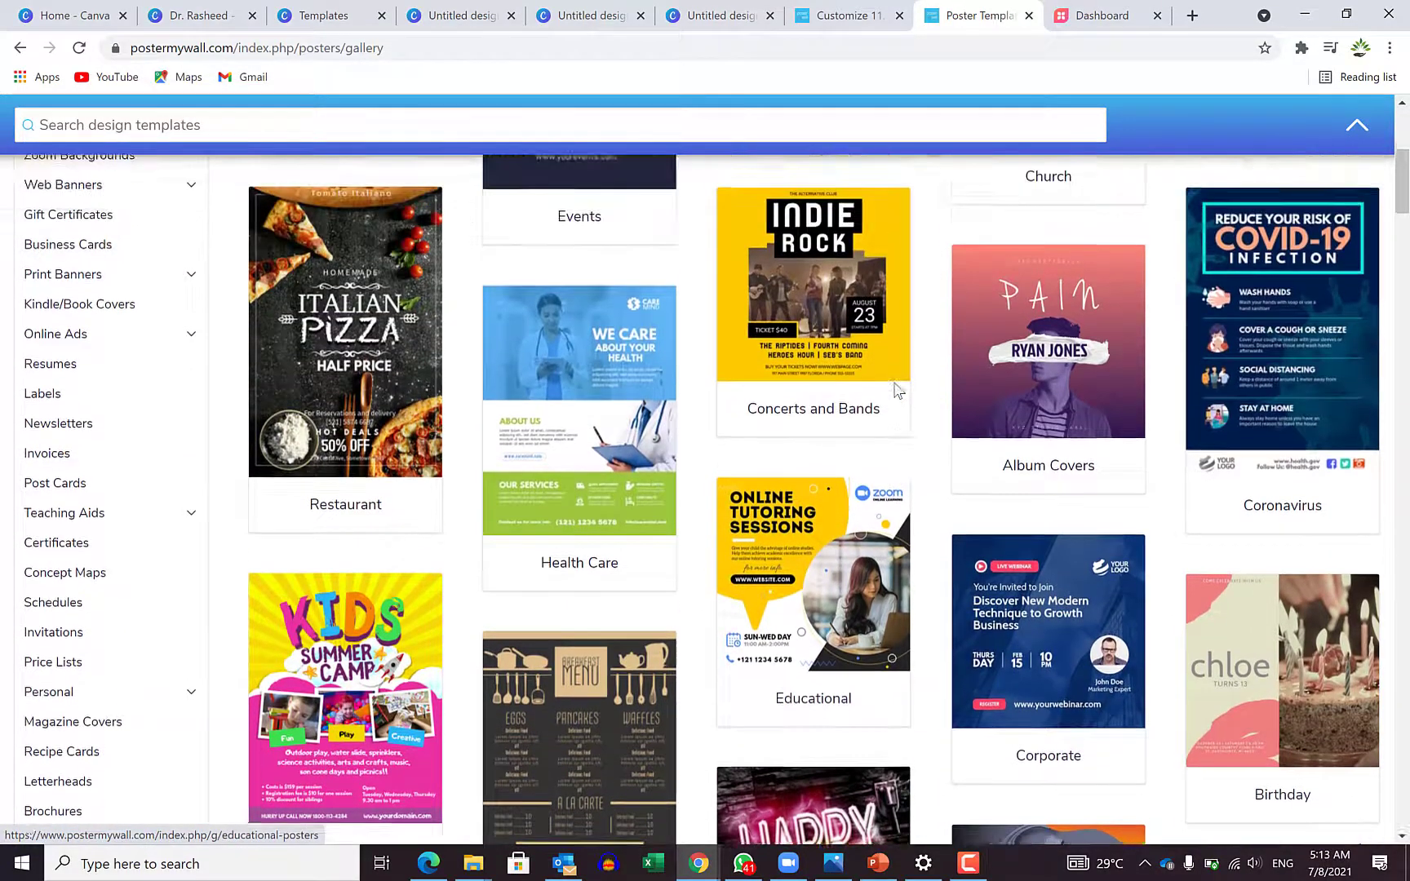
{"action": "scroll", "coordinate": [893, 382], "scroll_direction": "up", "scroll_amount": 1}
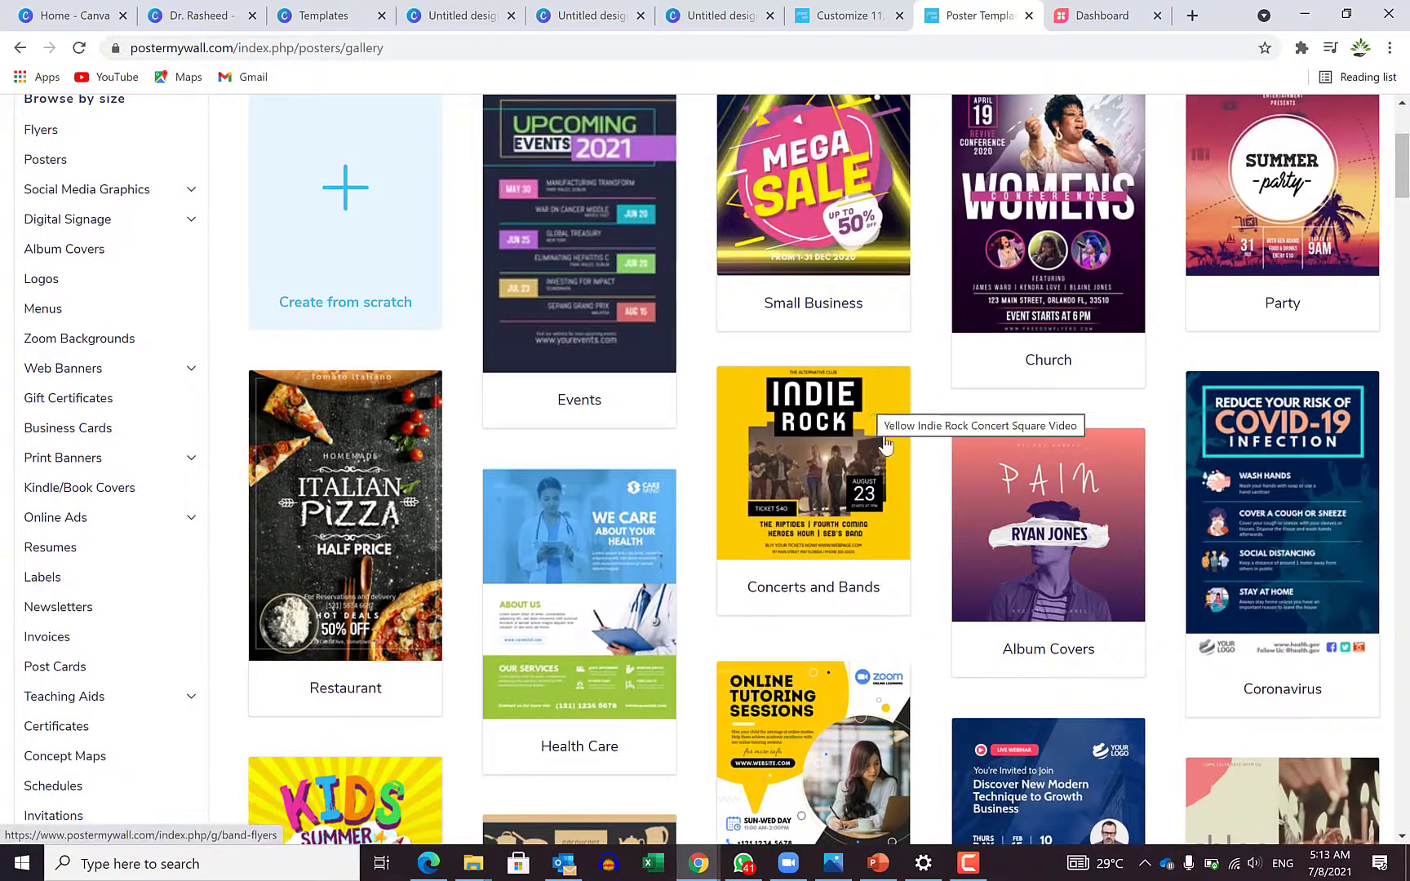
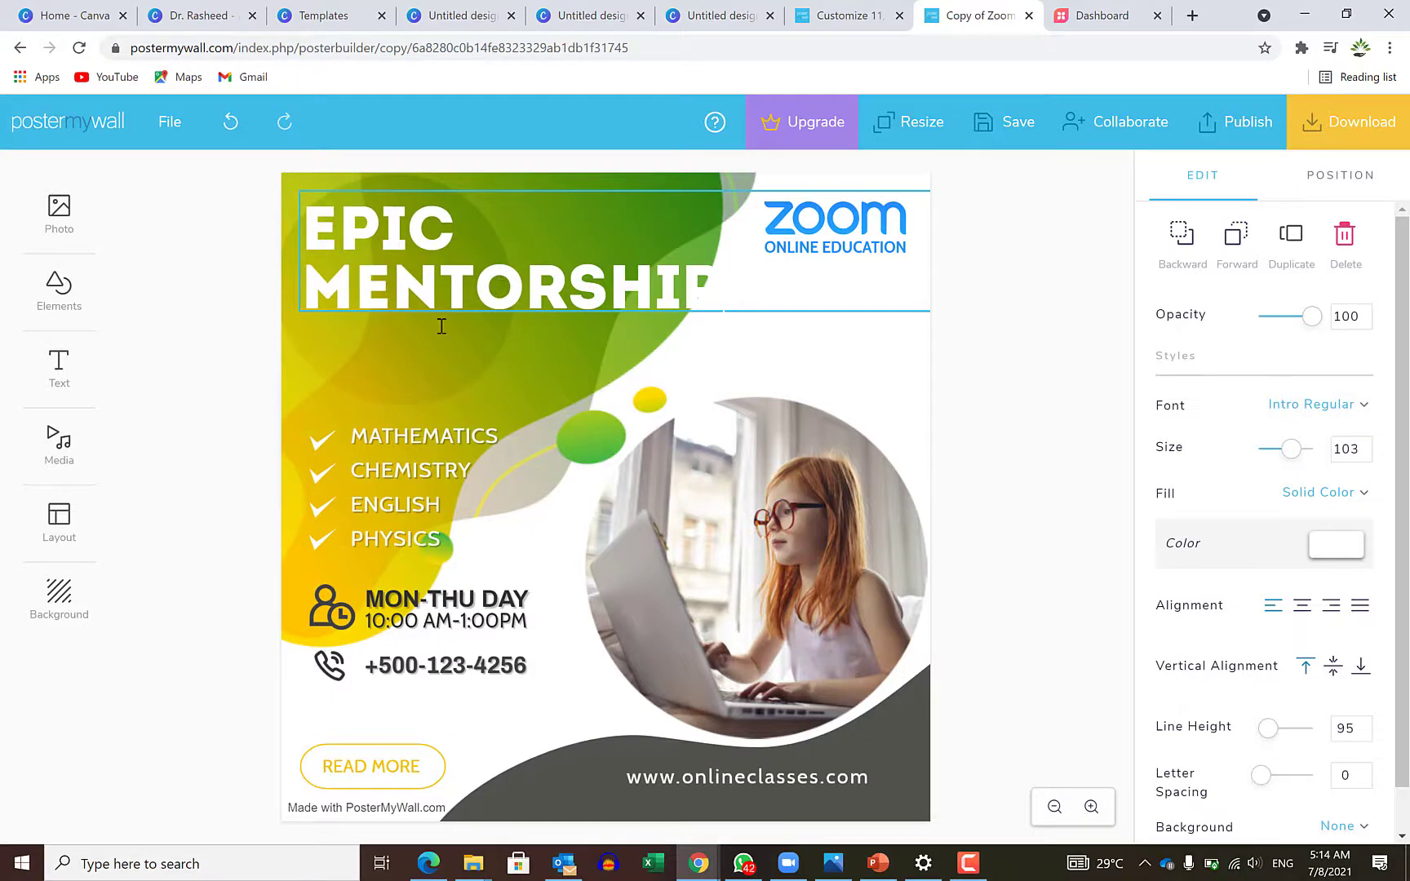
Step: Set the "EPIC MENTORSHIP" heading's font size to 84 and its color to purple, c227c2
{"action": "left_click", "coordinate": [455, 316]}
{"action": "left_click", "coordinate": [448, 300]}
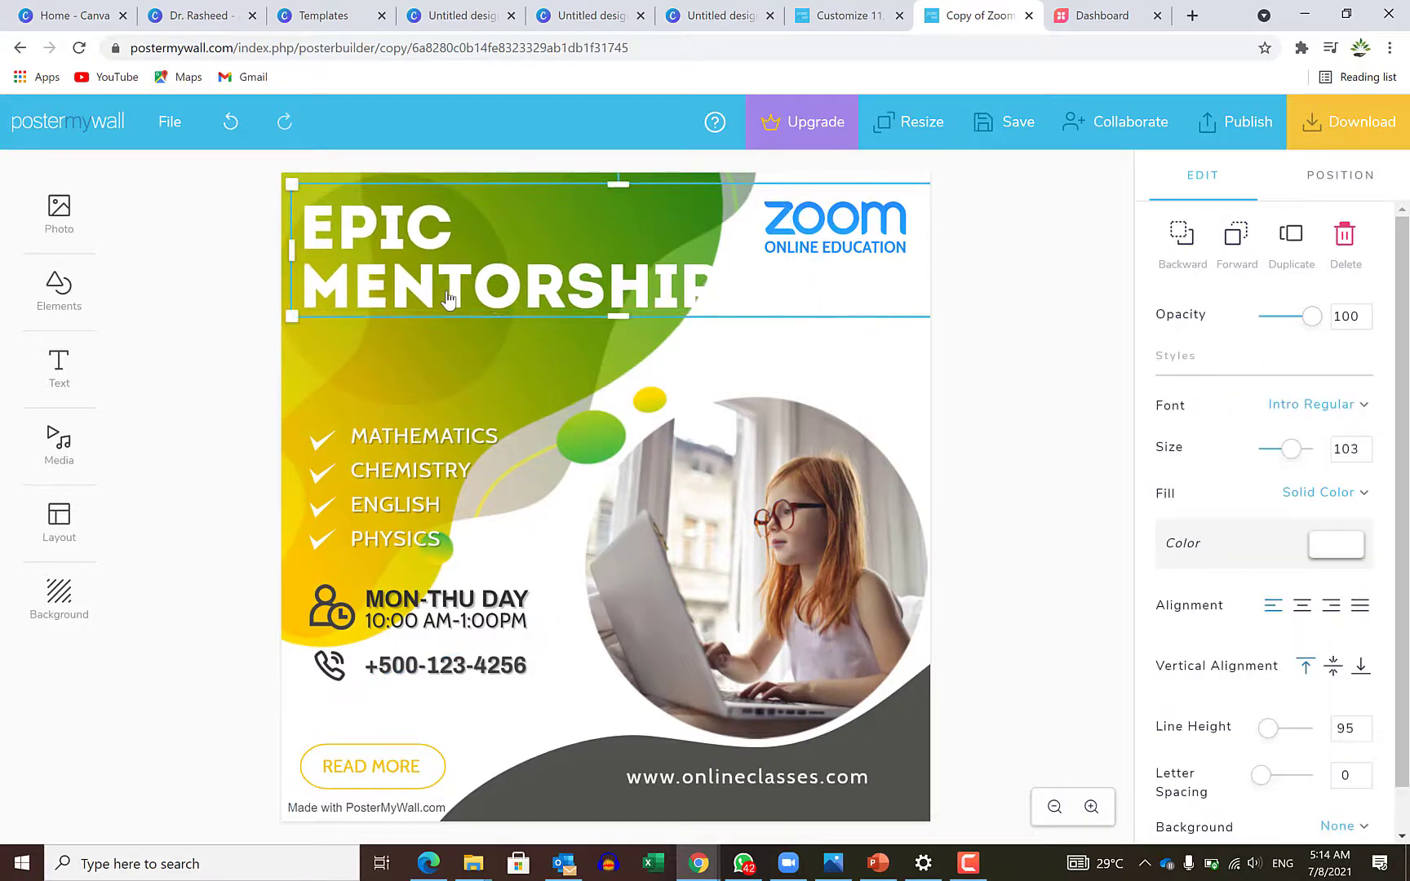
{"action": "left_click", "coordinate": [448, 286]}
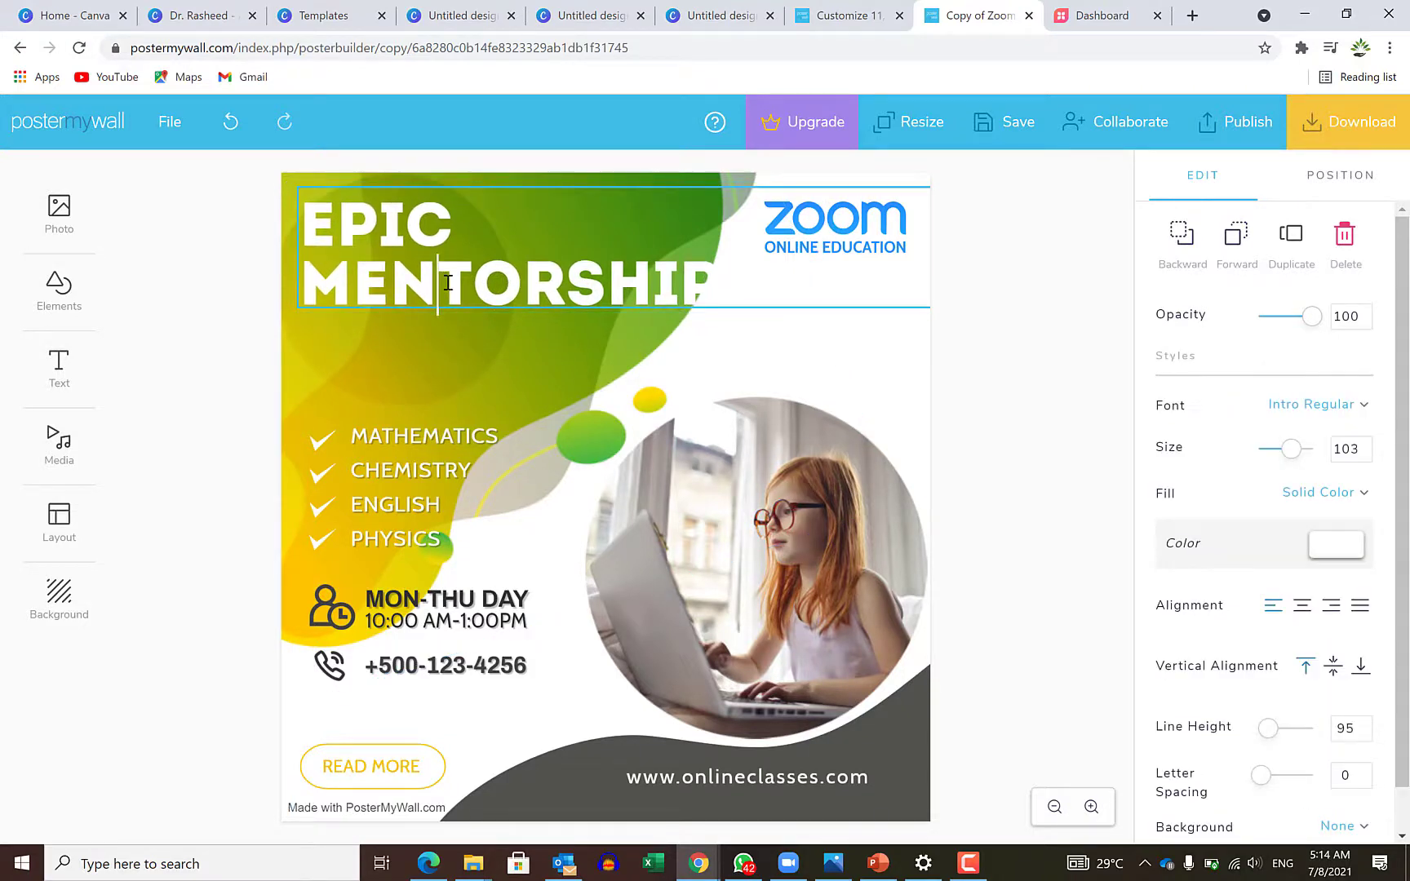
{"action": "triple_click", "coordinate": [448, 282]}
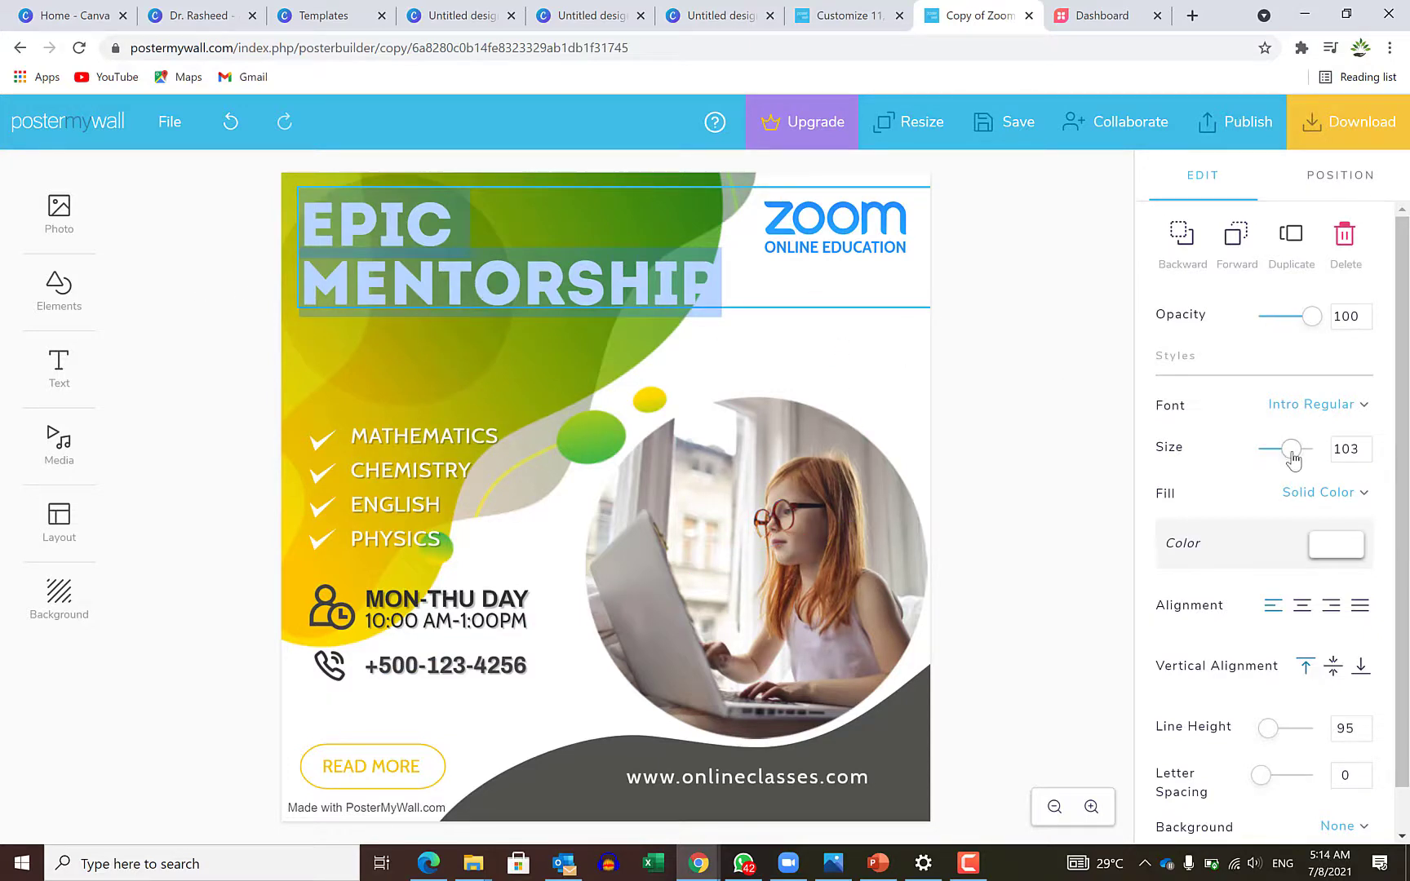
{"action": "left_click_drag", "start_coordinate": [1293, 457], "coordinate": [1290, 459]}
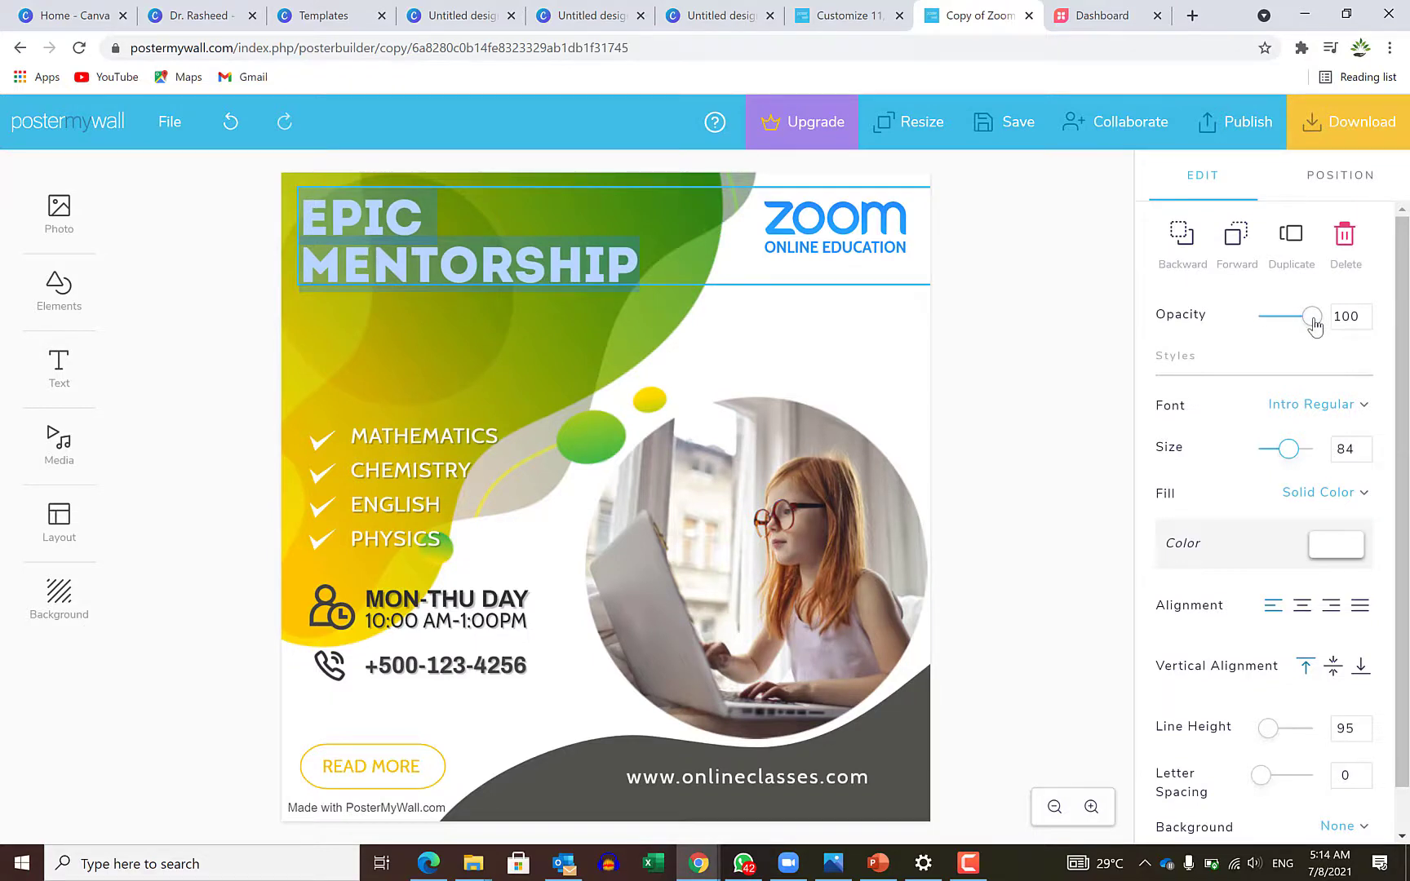
{"action": "left_click", "coordinate": [1348, 556]}
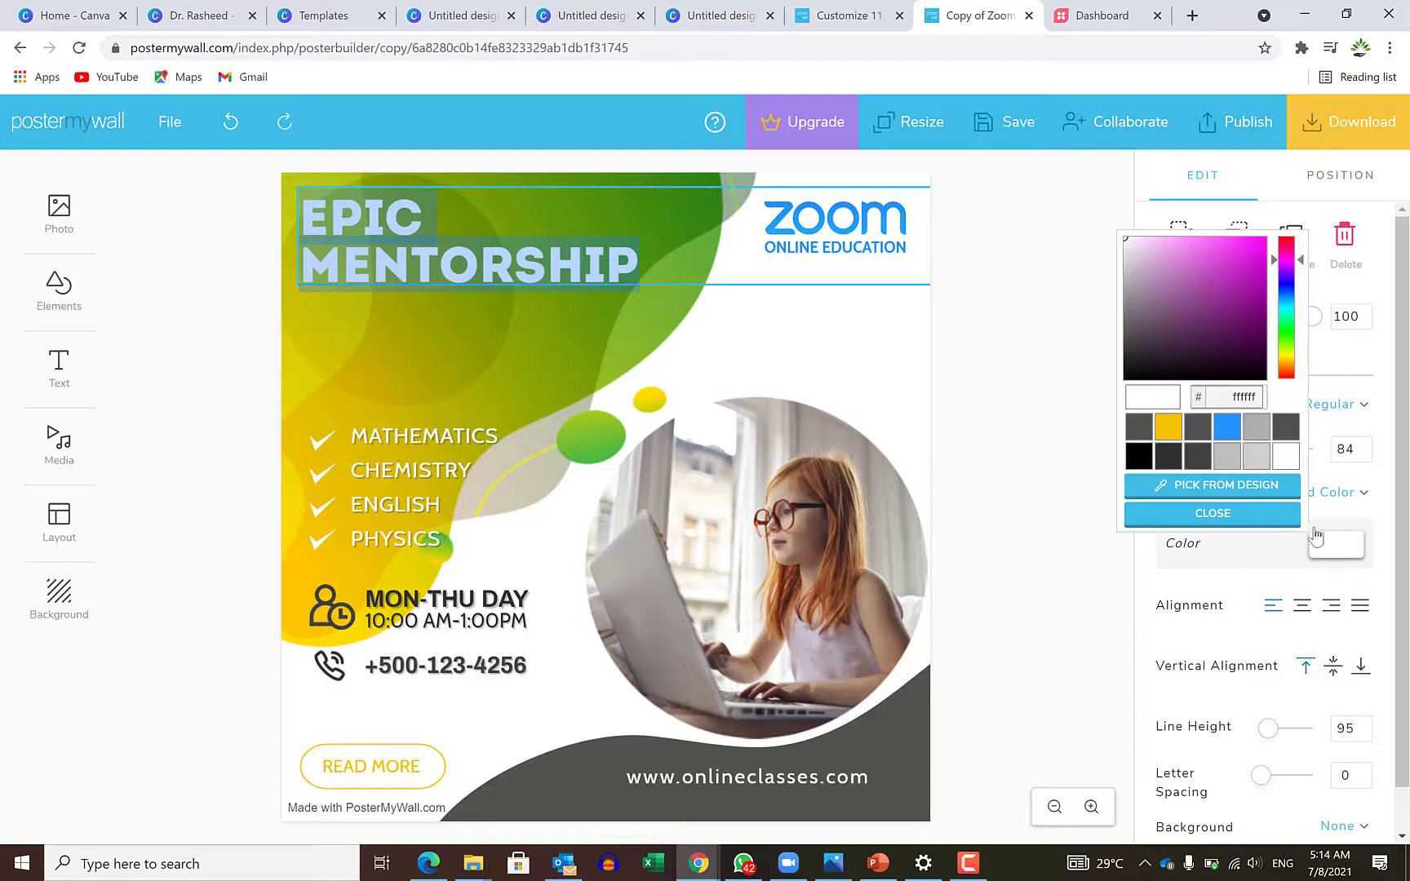
{"action": "left_click", "coordinate": [1237, 273]}
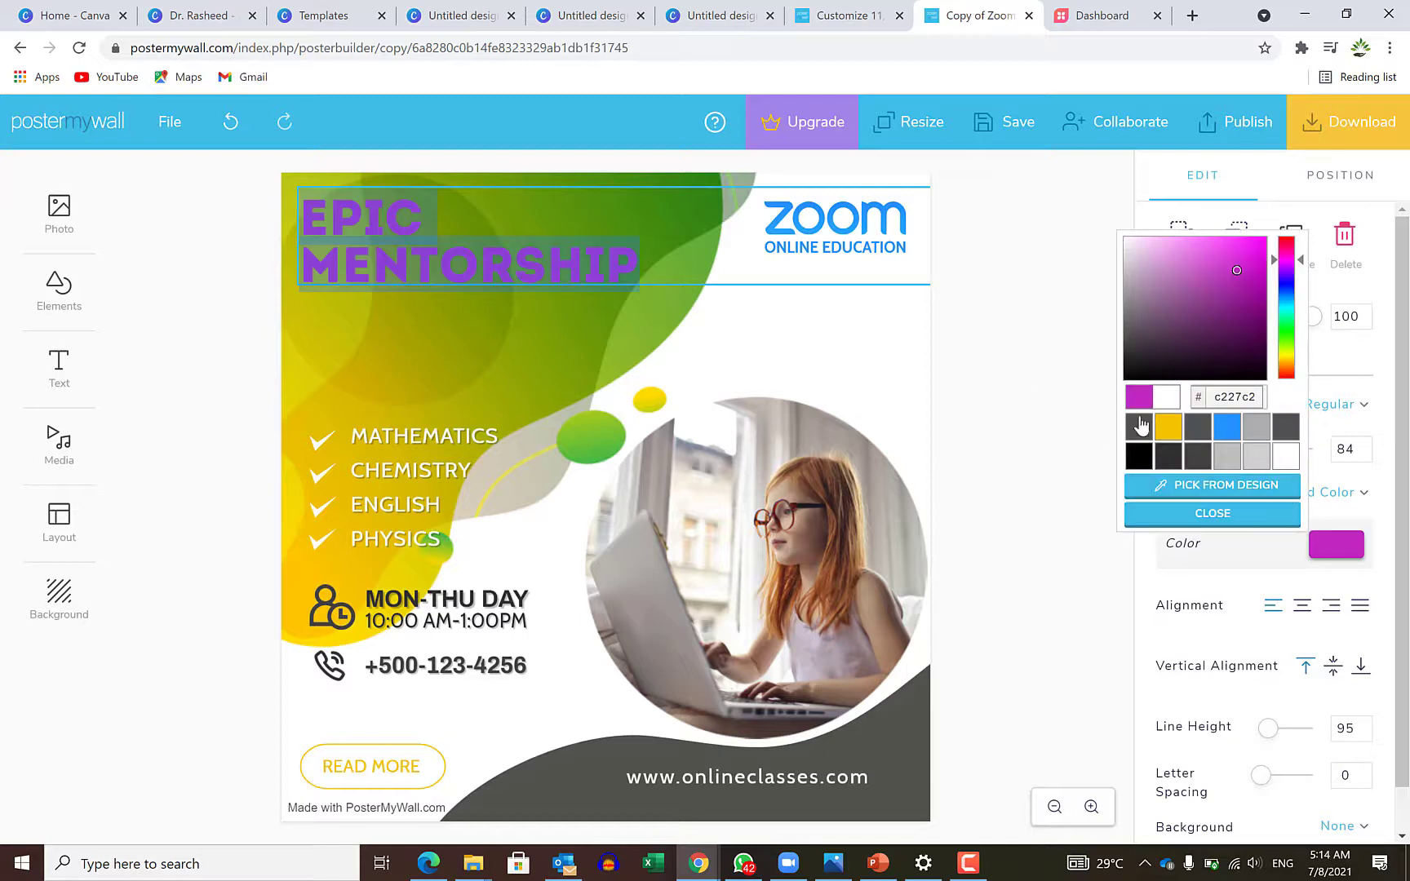
Step: Select the circular photo of the girl and upload the "ALTERNATIVES TO OFFICE" image to the My photos collection
{"action": "left_click", "coordinate": [415, 368]}
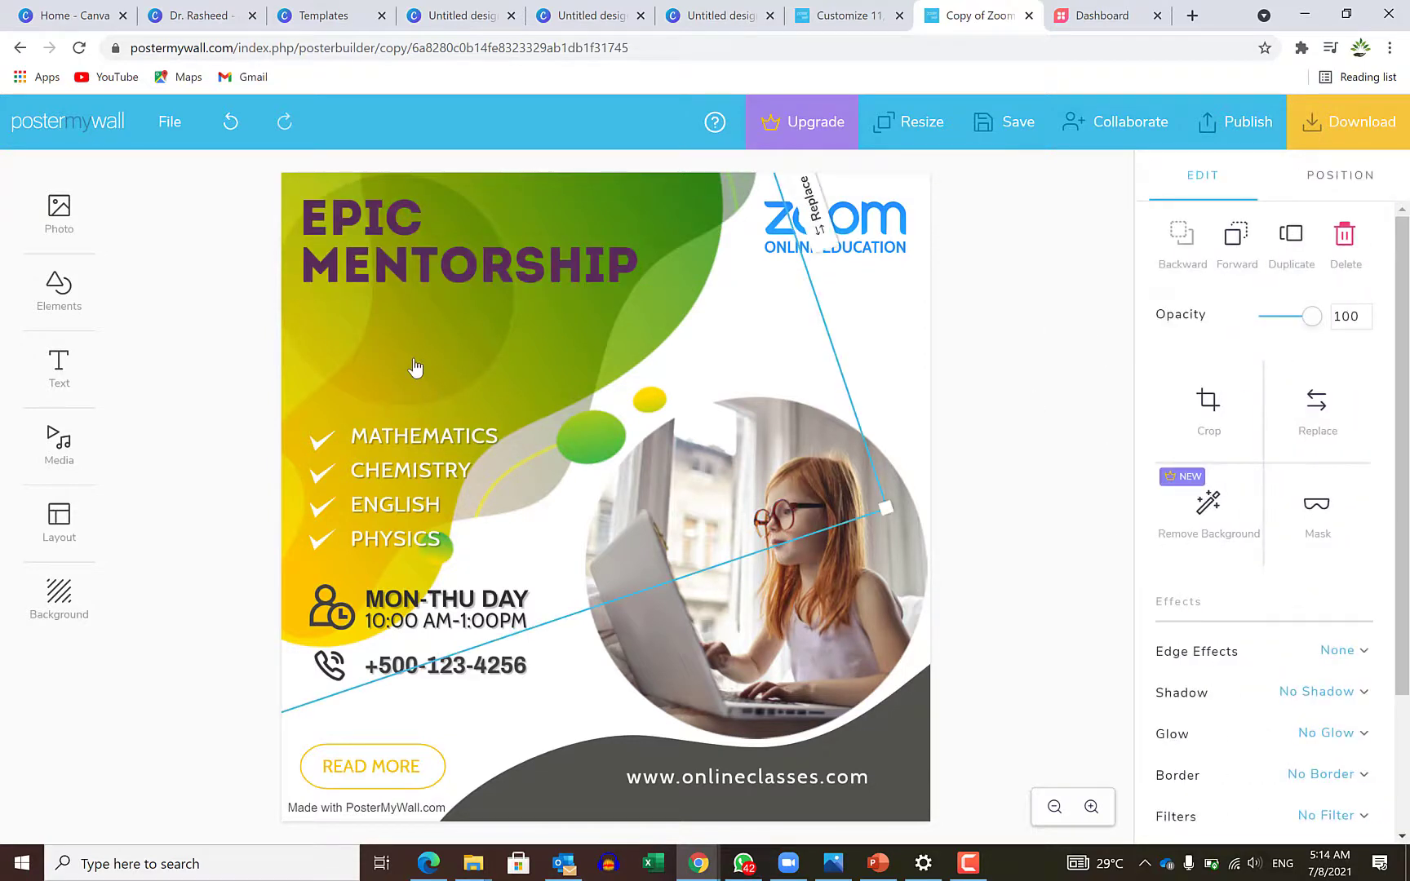
{"action": "left_click", "coordinate": [408, 539]}
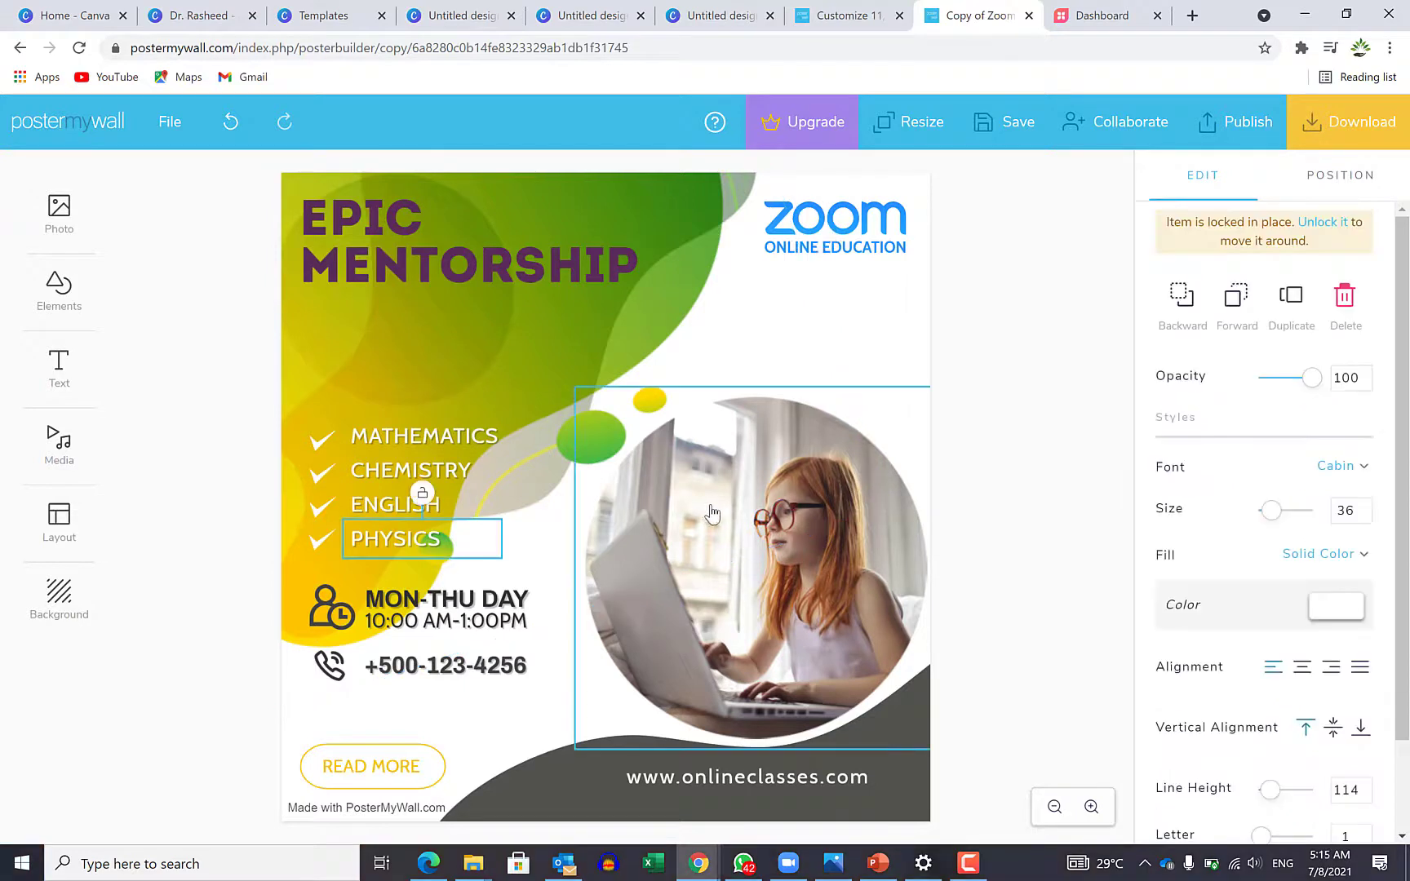
{"action": "left_click", "coordinate": [712, 513]}
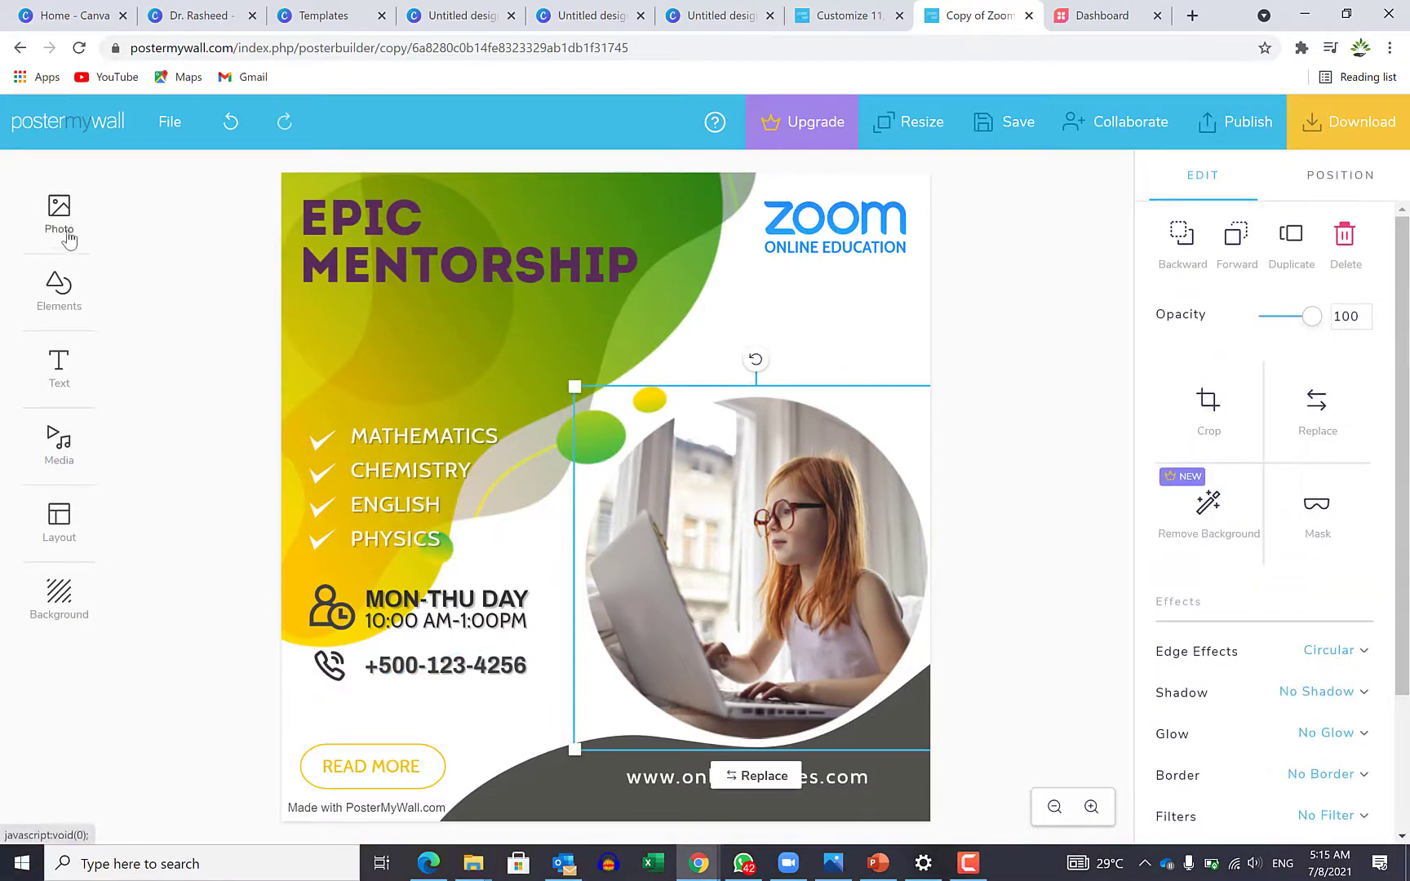
{"action": "left_click", "coordinate": [57, 222]}
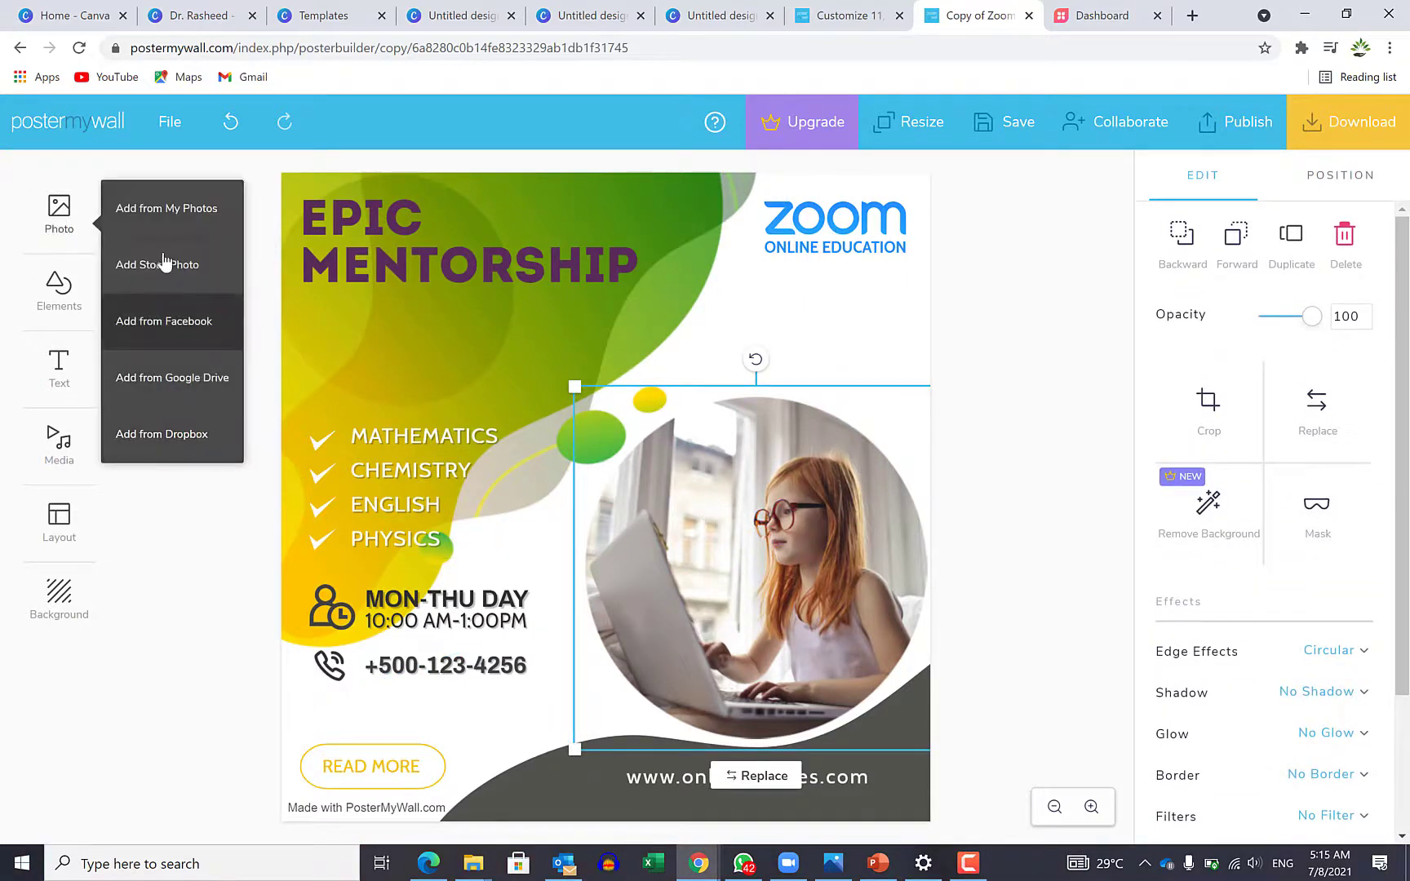
{"action": "left_click", "coordinate": [175, 214]}
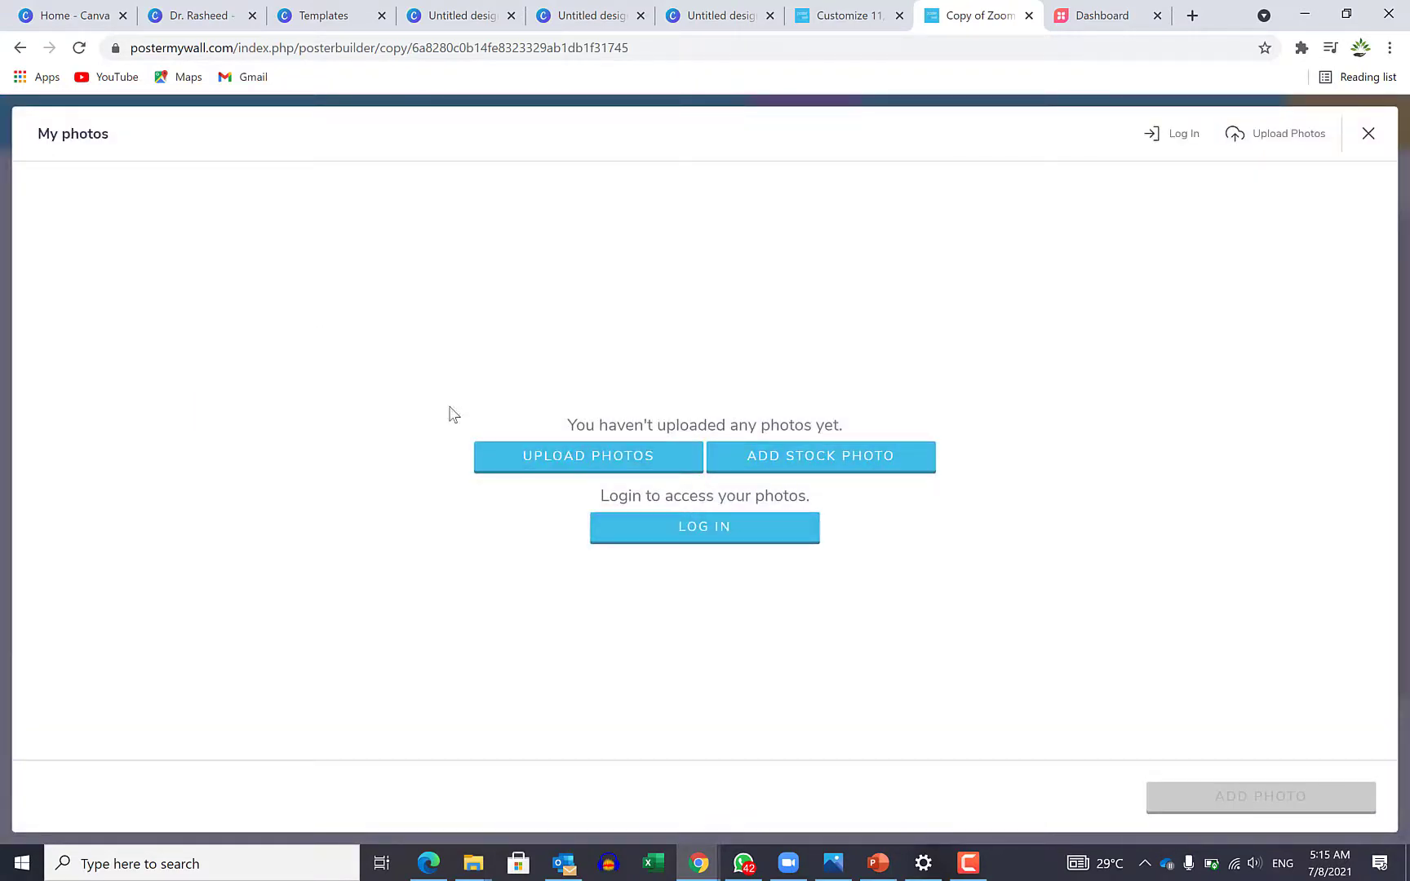
{"action": "left_click", "coordinate": [593, 462]}
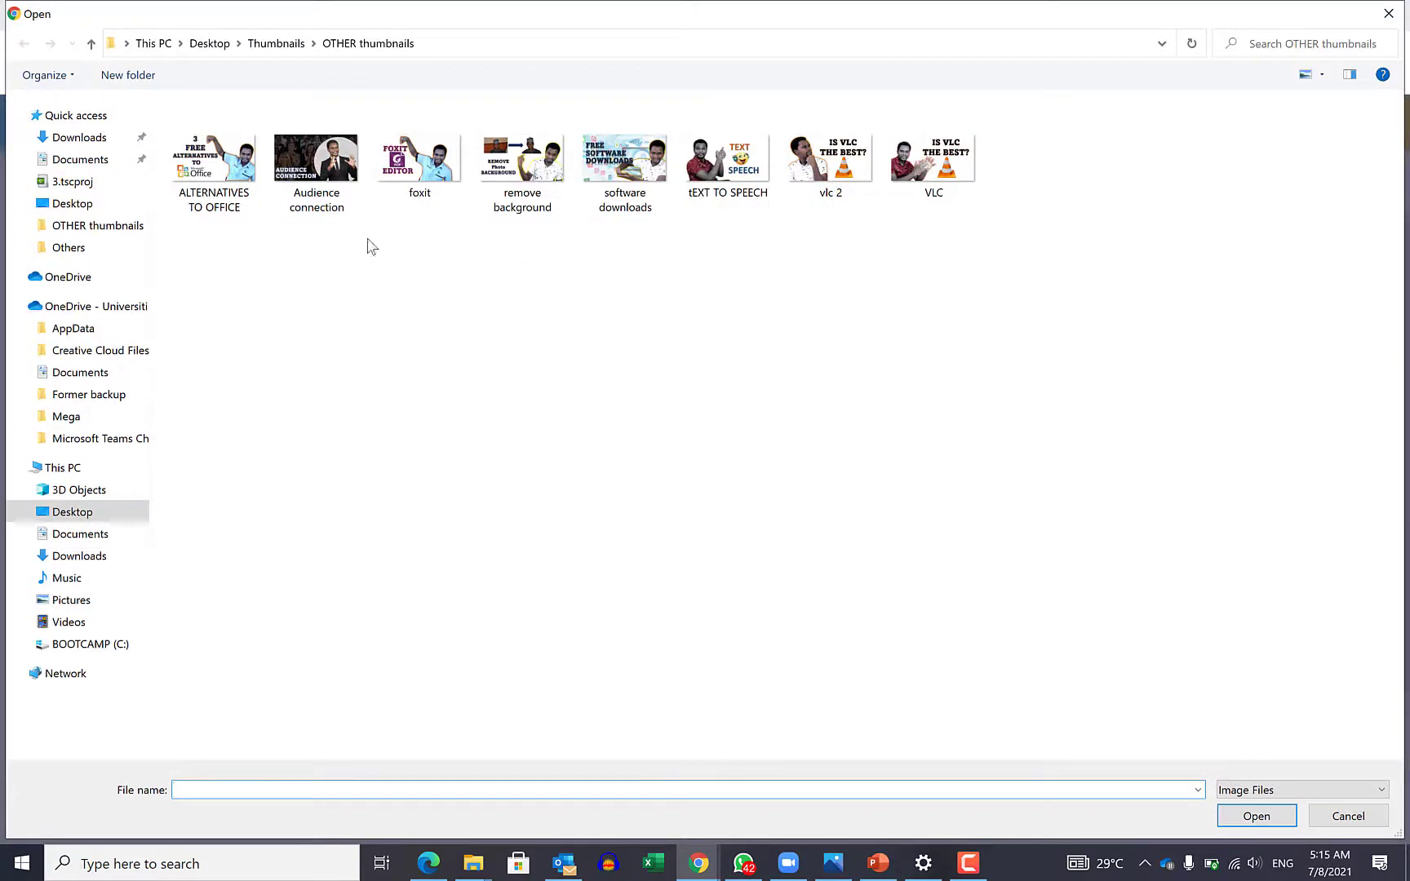
{"action": "left_click", "coordinate": [231, 169]}
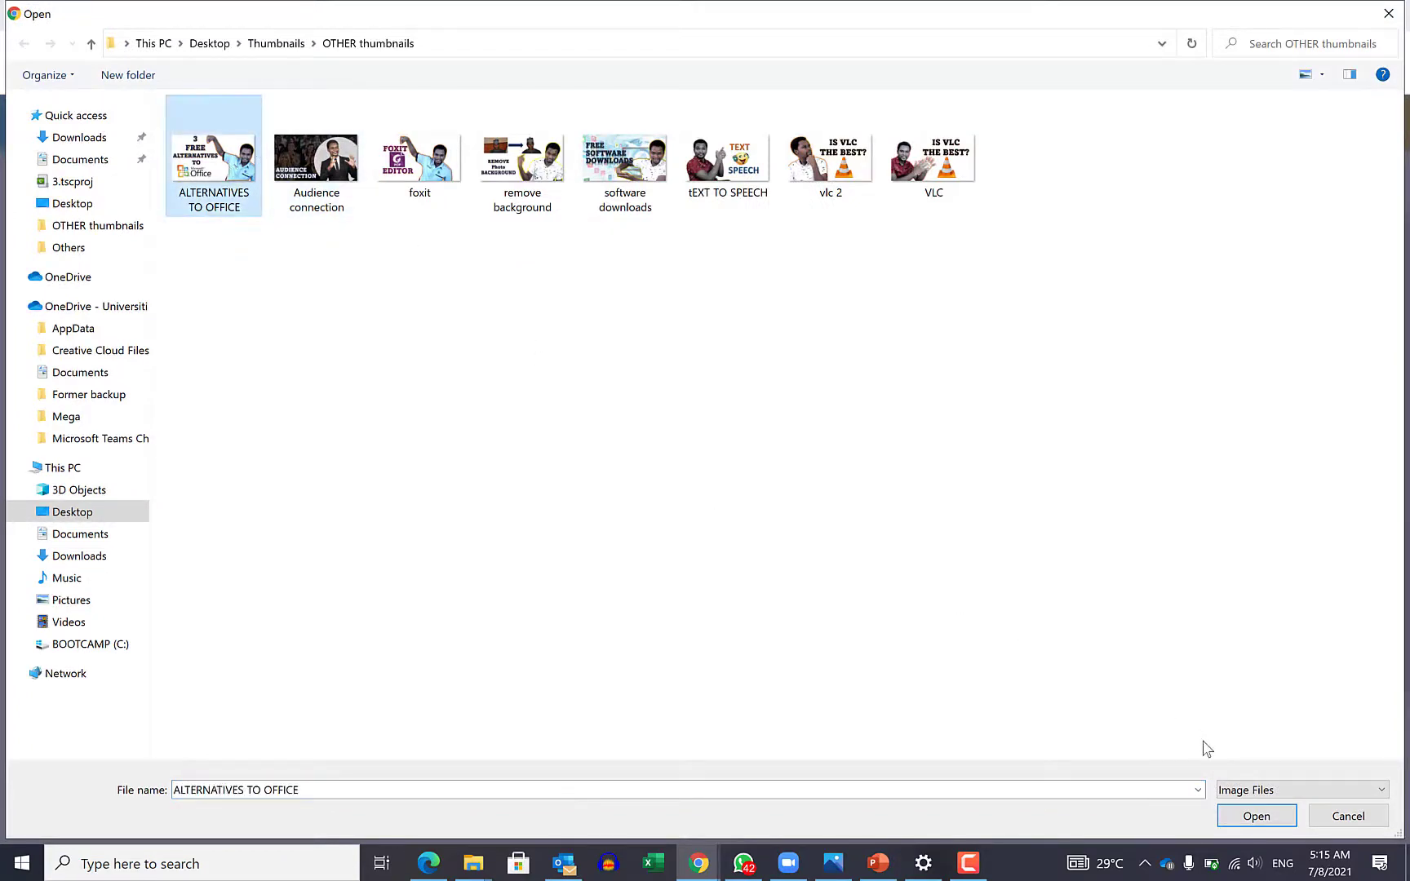
{"action": "left_click", "coordinate": [1256, 815]}
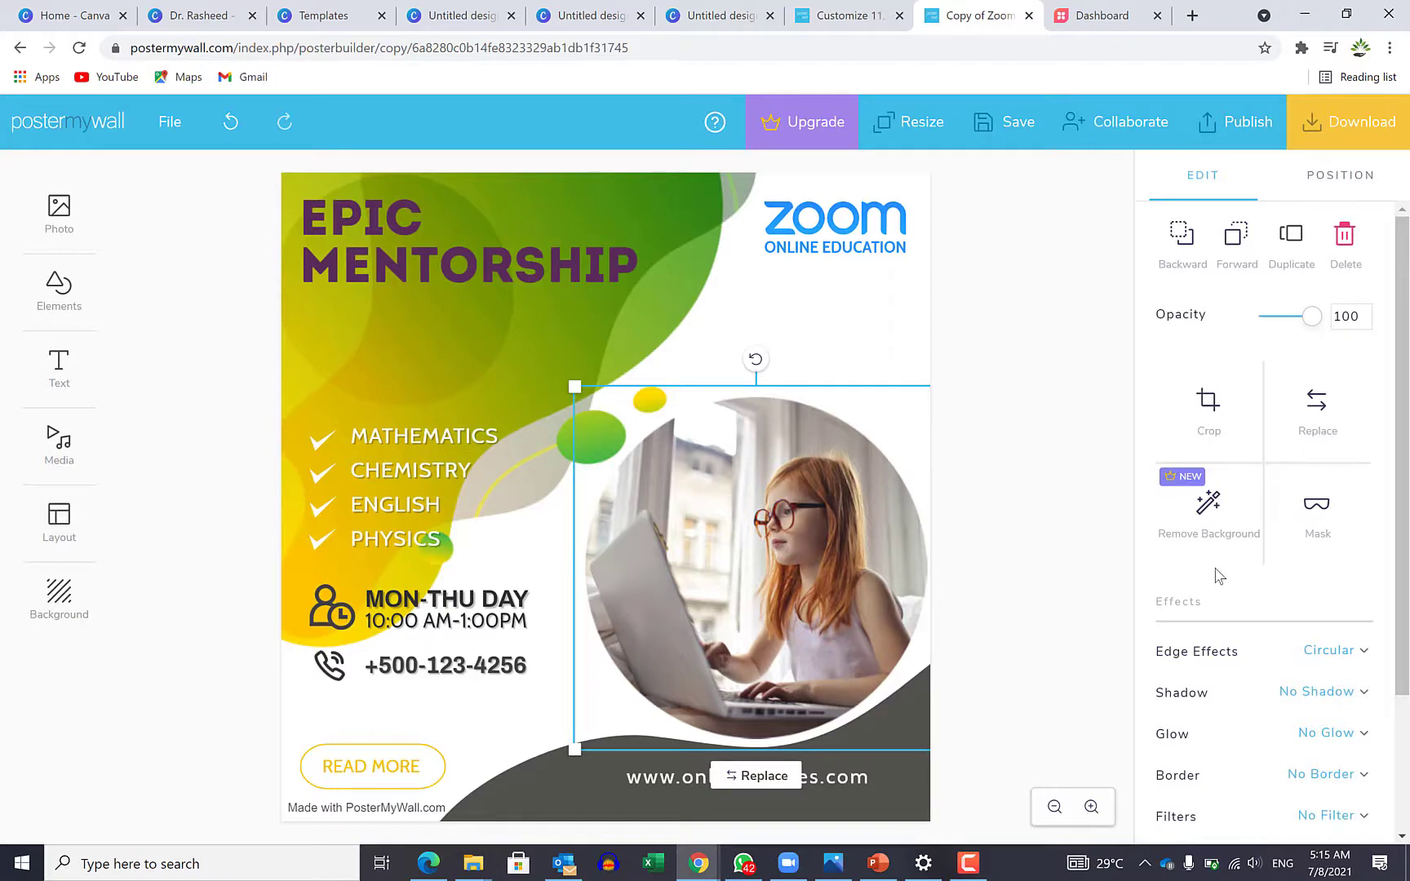
Step: Replace the girl's photo with the uploaded image, cropping it to the man with his raised arm
{"action": "left_click", "coordinate": [1310, 419]}
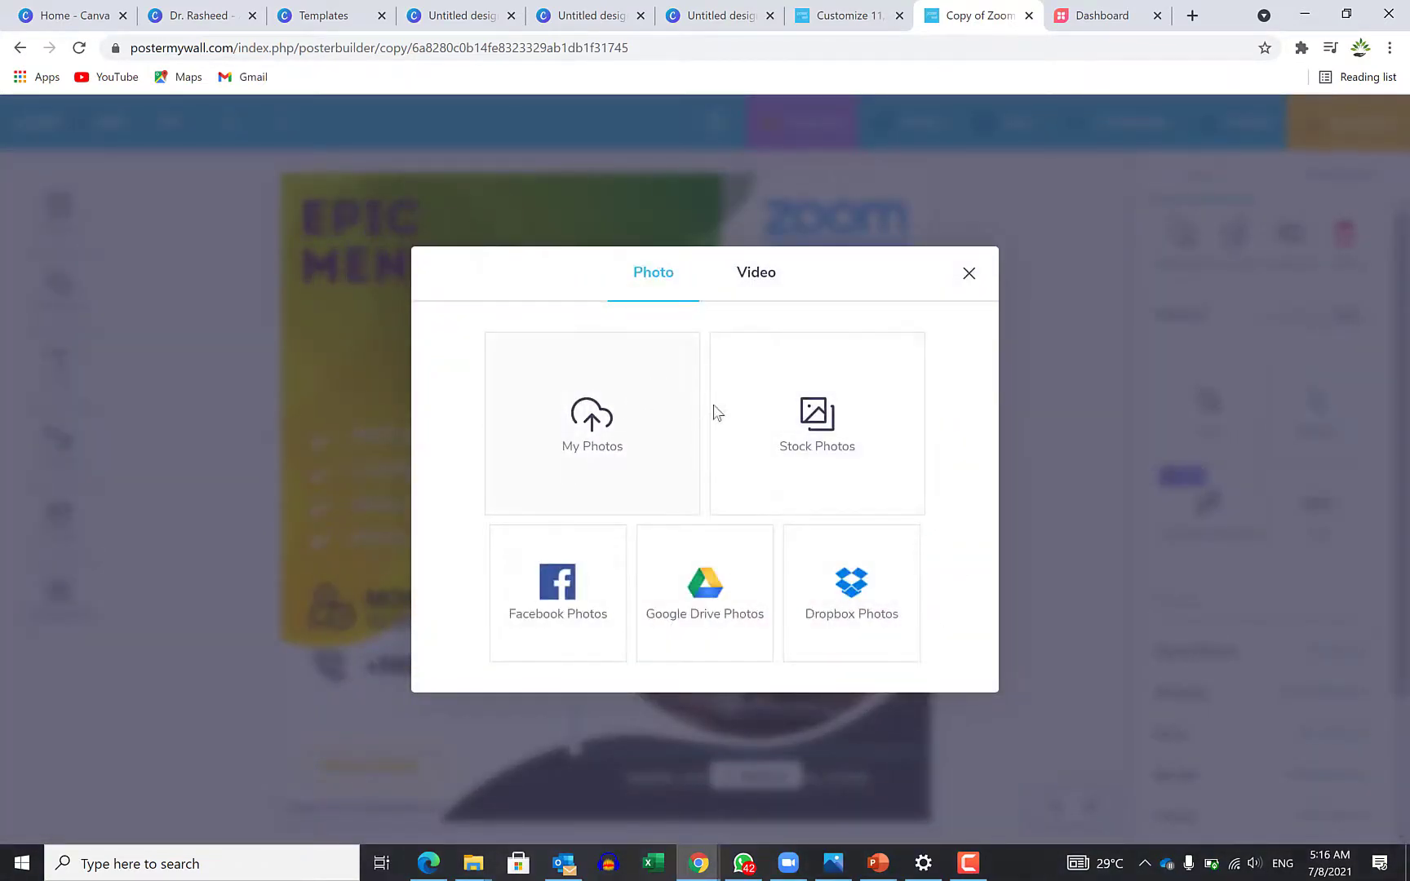
{"action": "left_click", "coordinate": [604, 417]}
{"action": "left_click", "coordinate": [324, 326]}
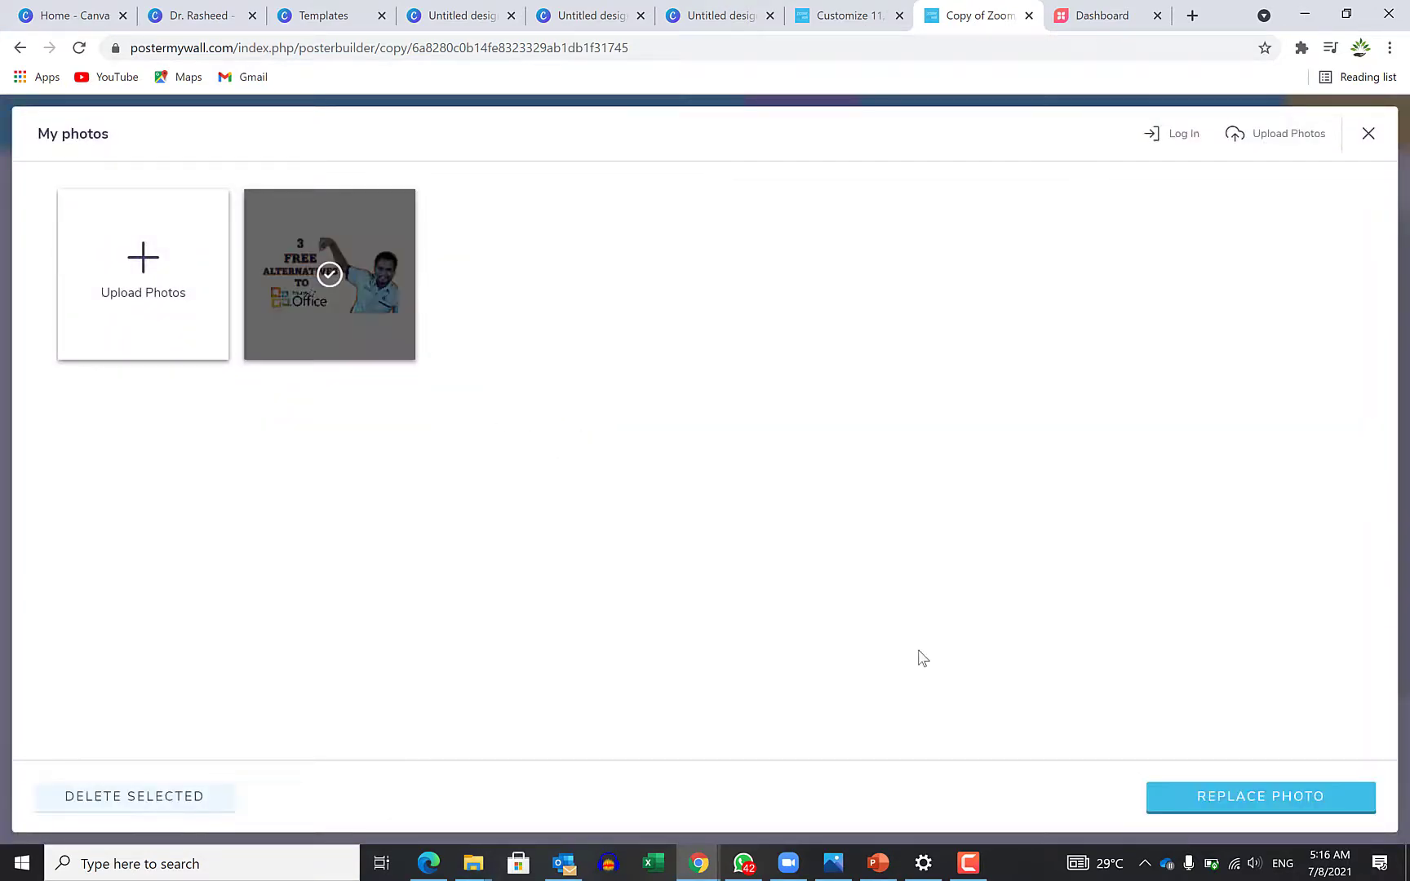
{"action": "left_click", "coordinate": [1297, 804]}
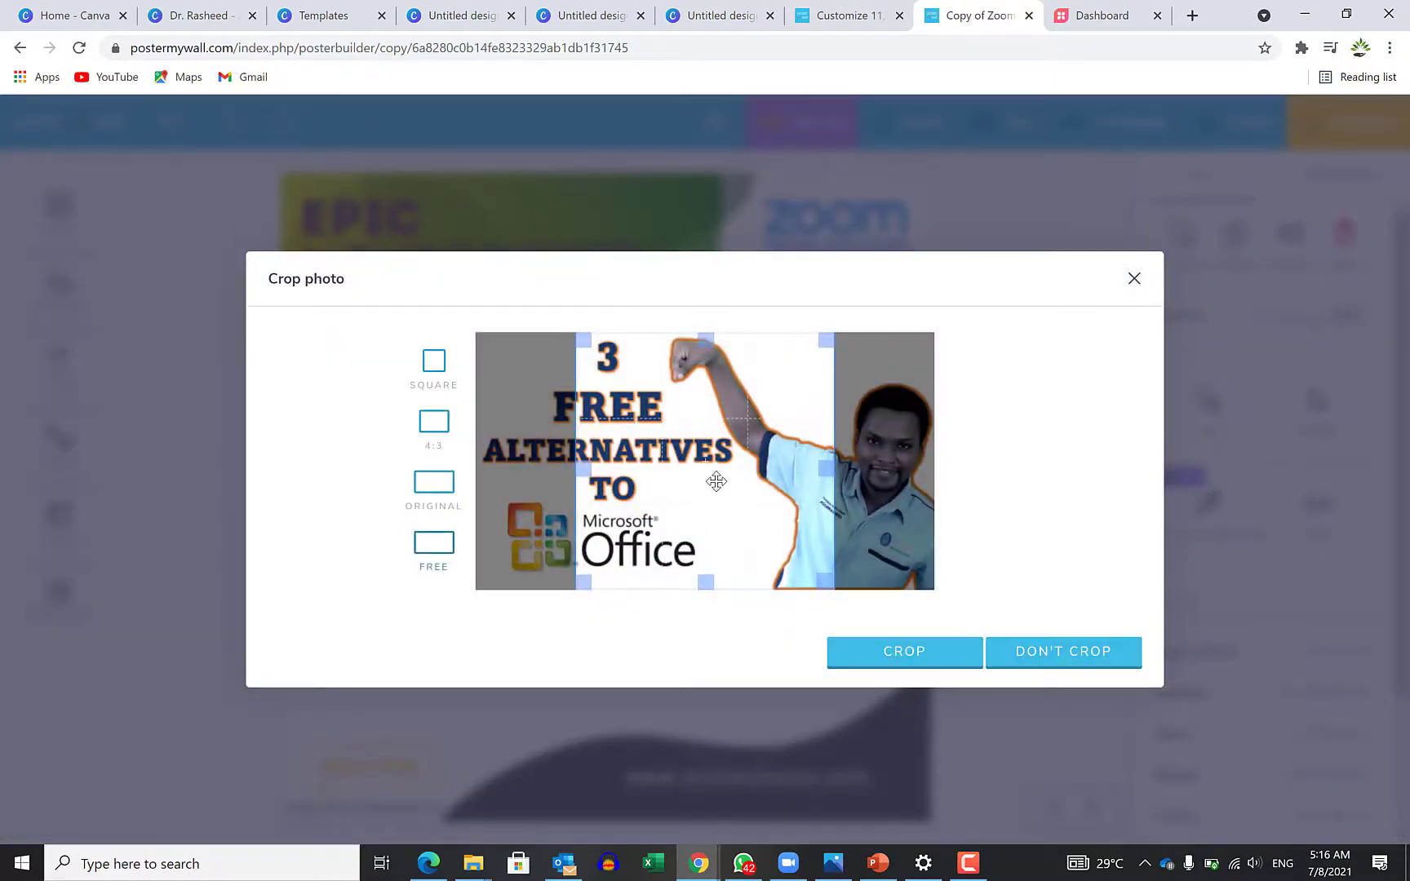
{"action": "left_click_drag", "start_coordinate": [647, 478], "coordinate": [845, 473]}
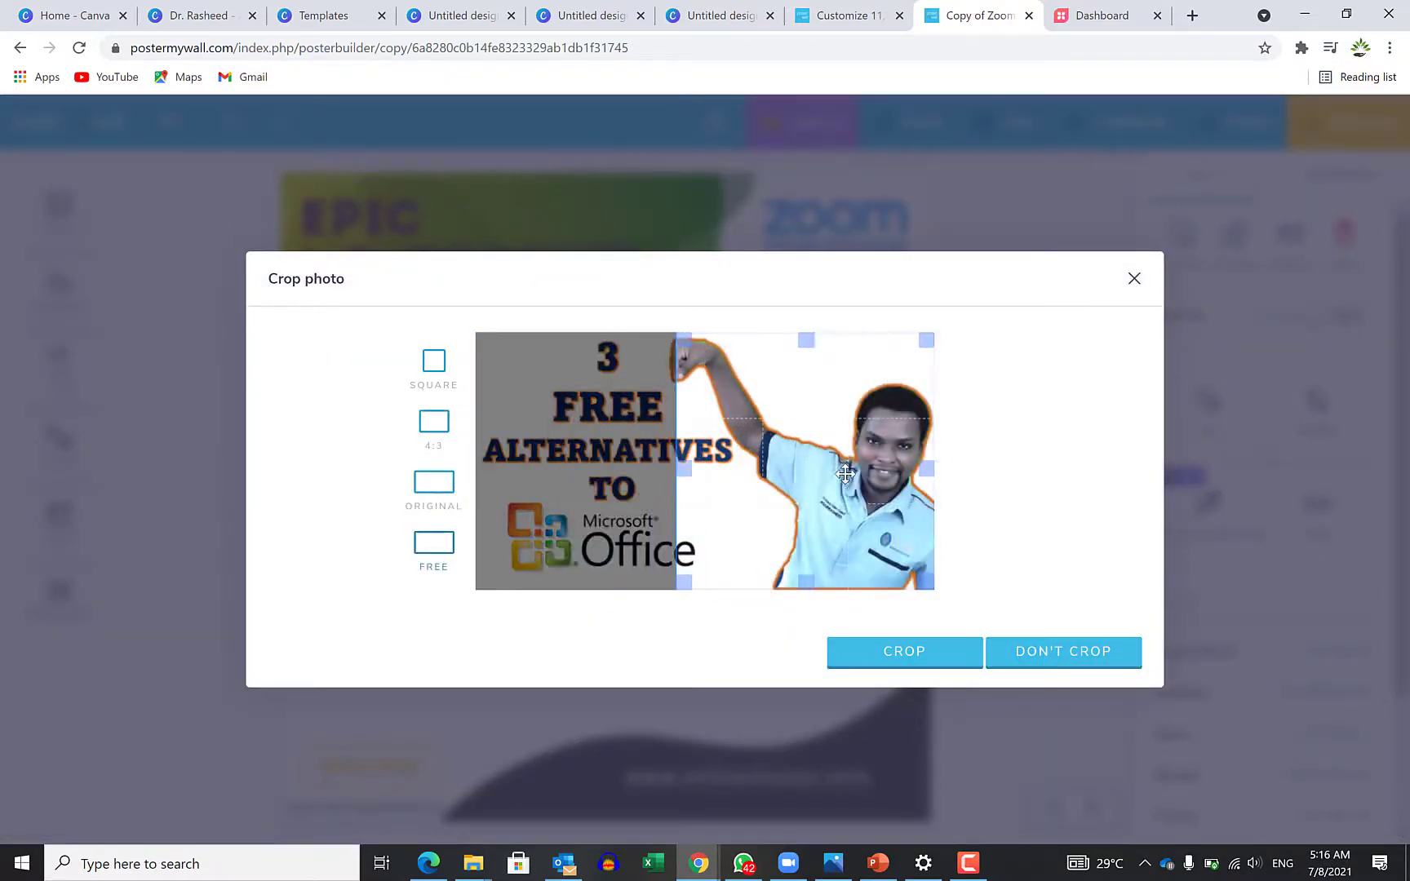
{"action": "left_click", "coordinate": [930, 657]}
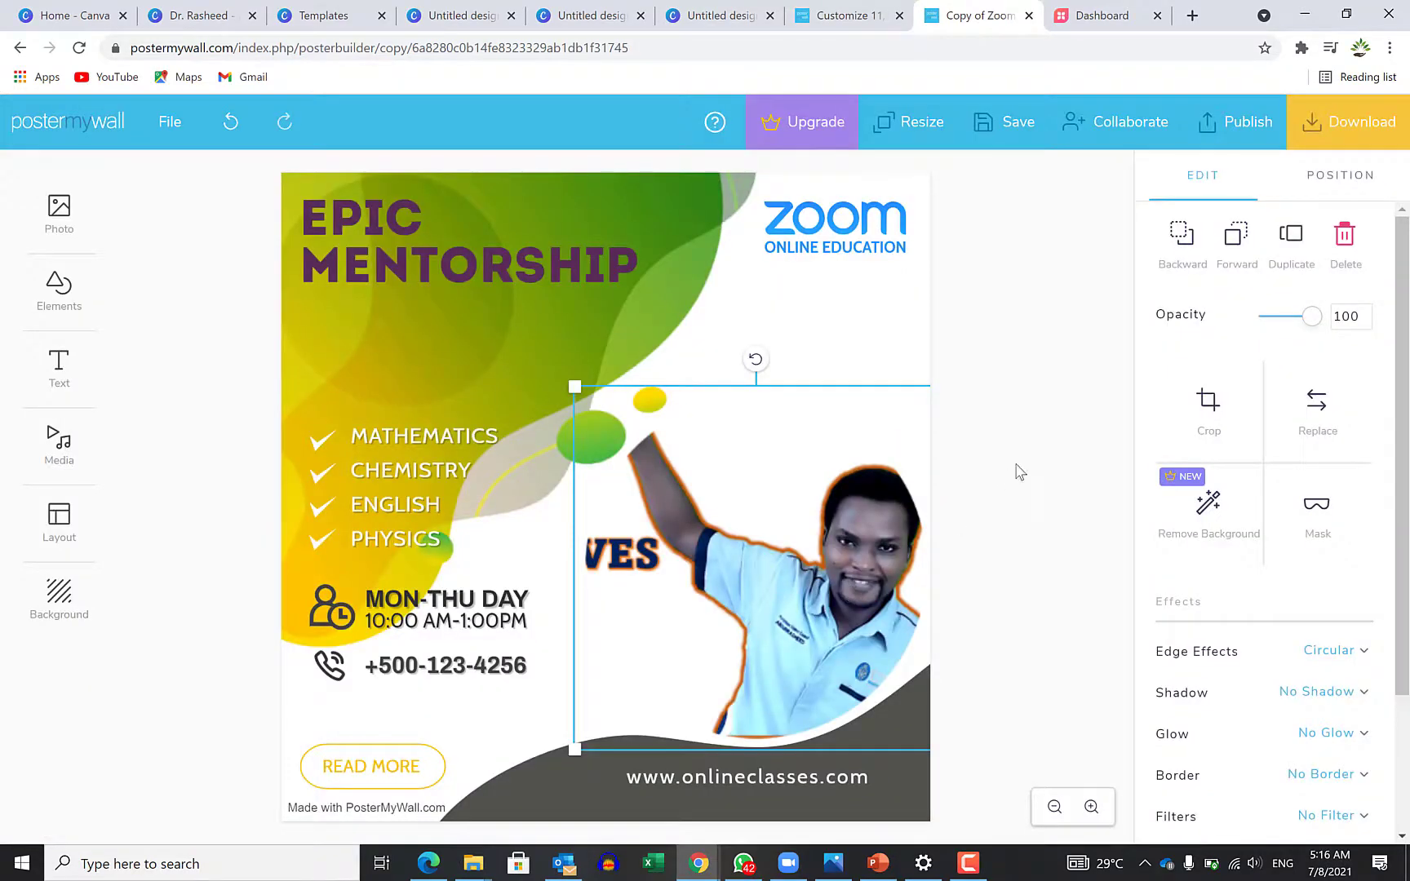
Step: Move the circular photo slightly up and to the left, away from the poster's edge
{"action": "left_click_drag", "start_coordinate": [810, 582], "coordinate": [793, 556]}
{"action": "left_click", "coordinate": [979, 496]}
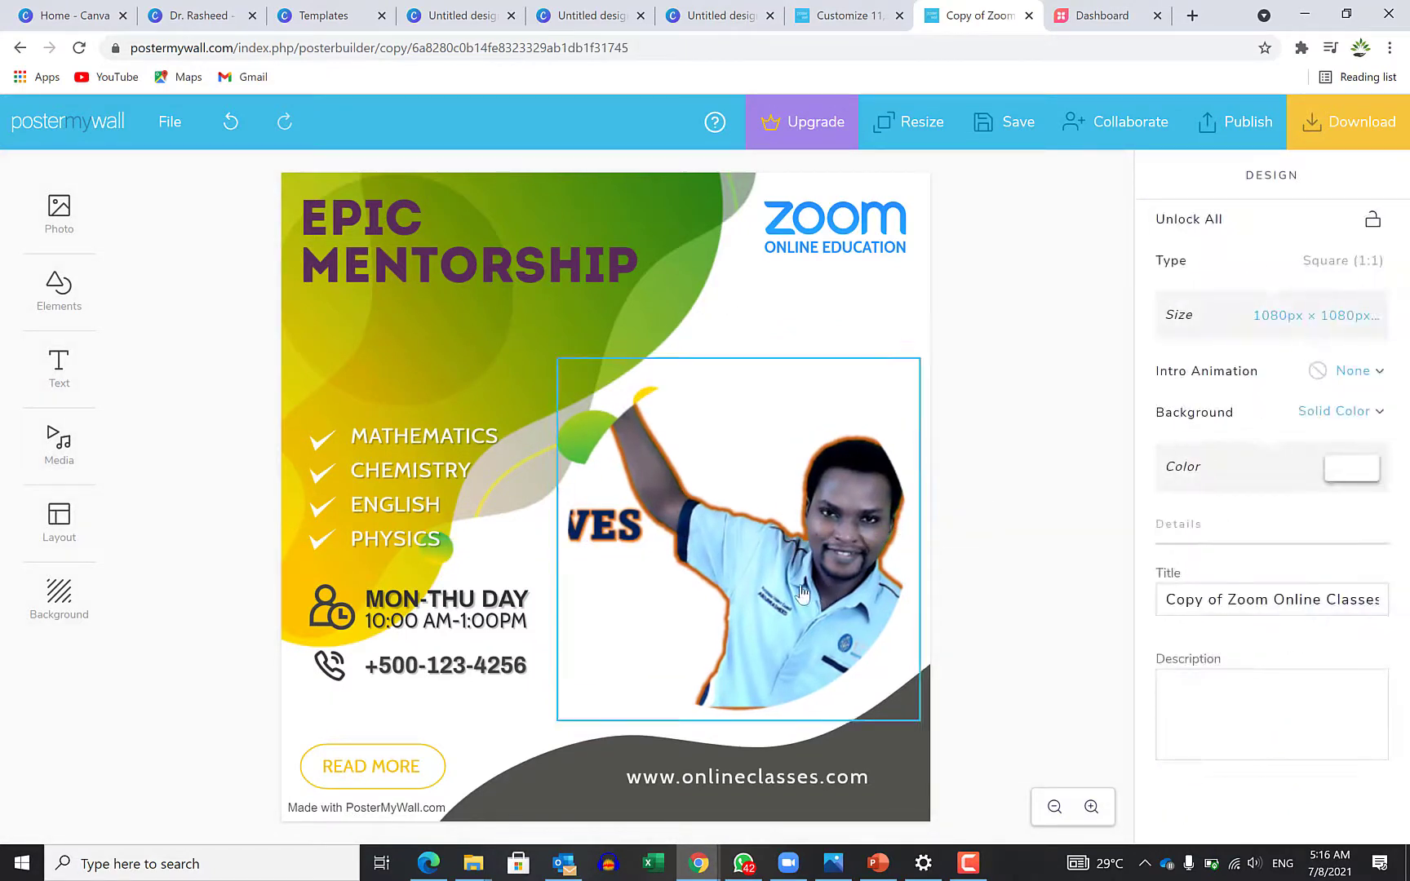
{"action": "left_click", "coordinate": [808, 782]}
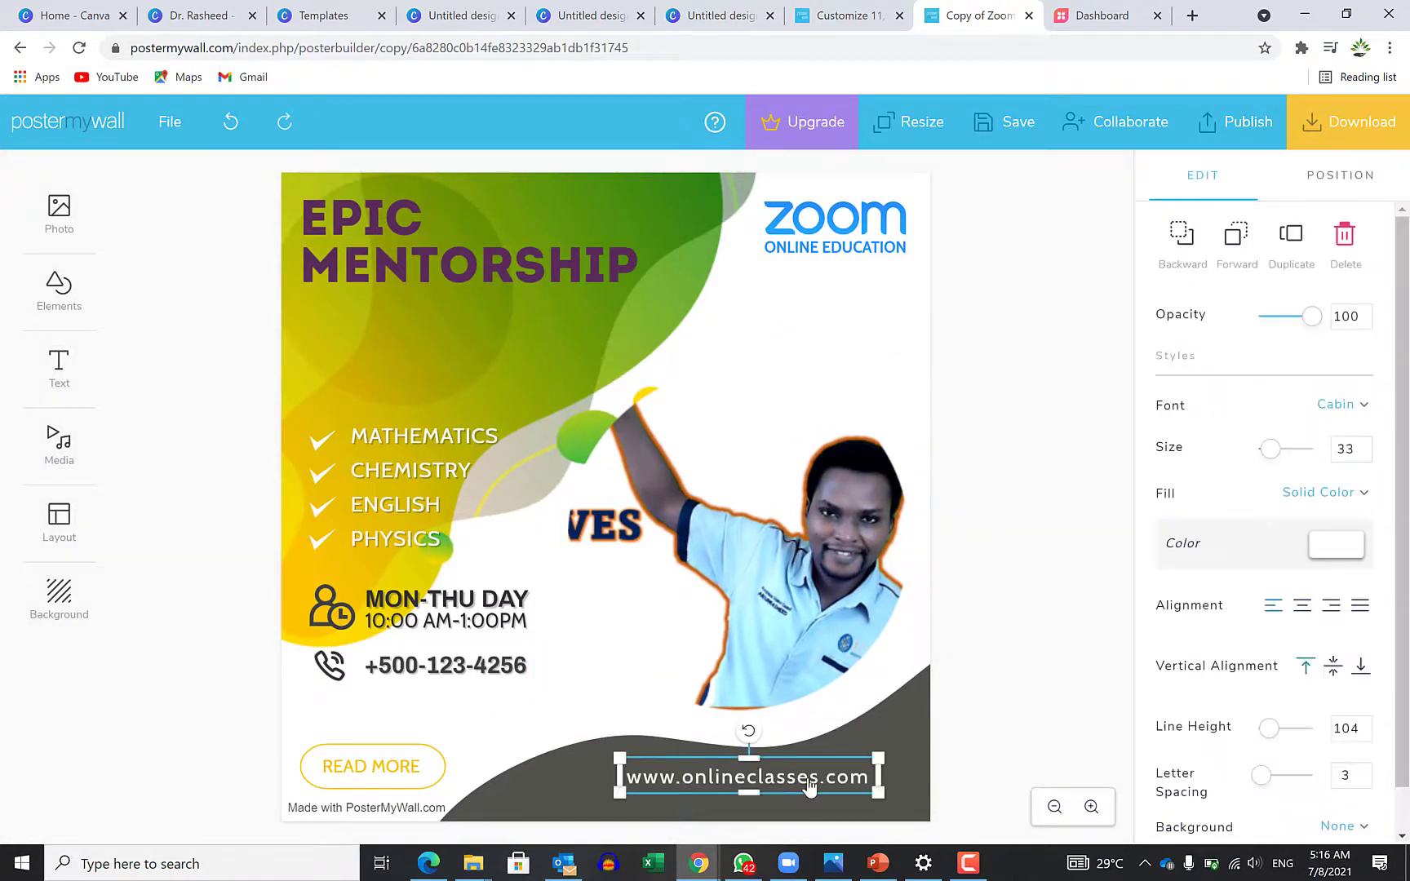
{"action": "left_click", "coordinate": [941, 712]}
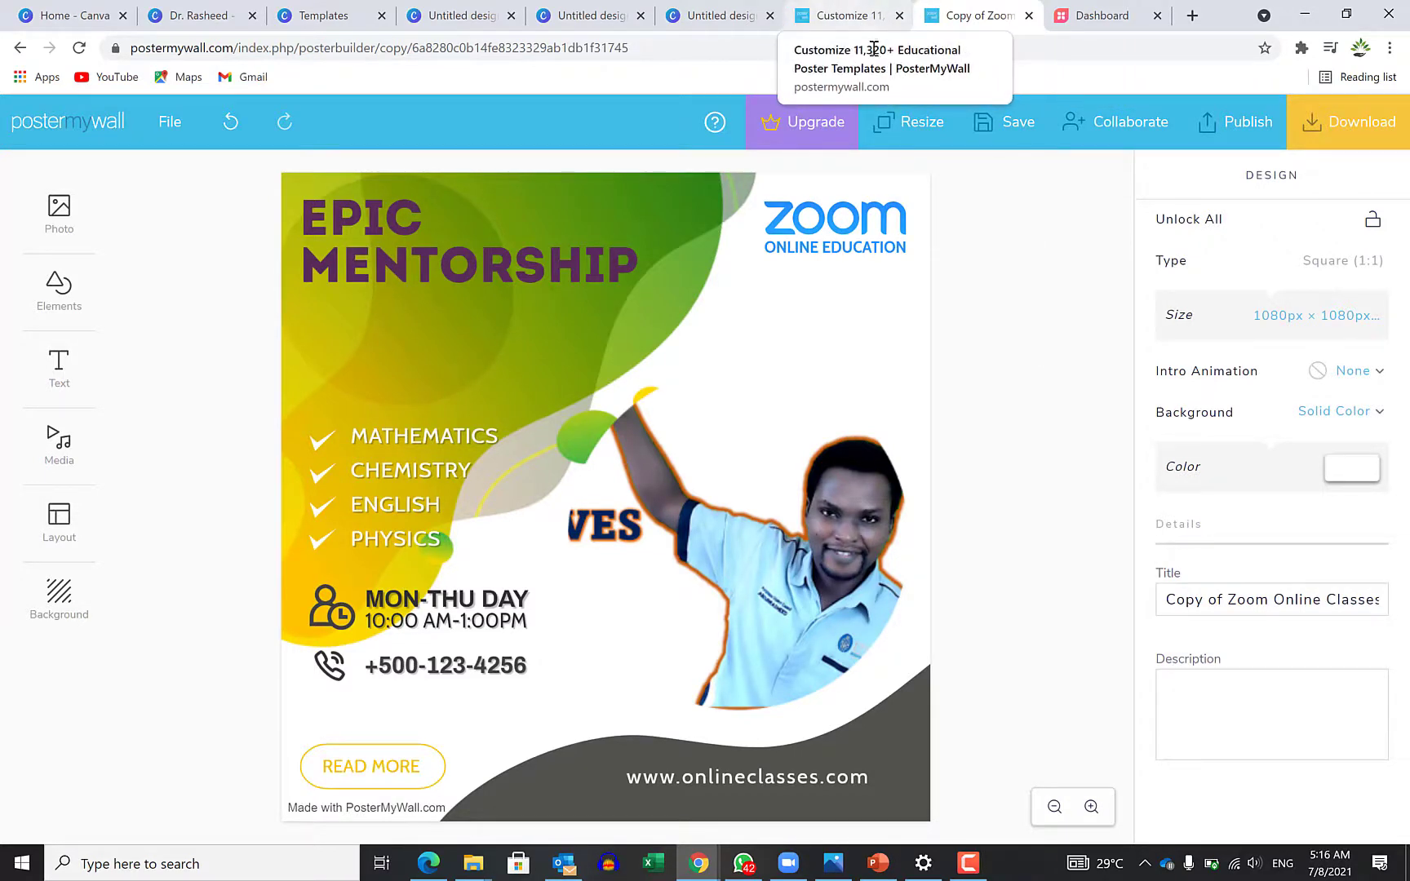
Step: Browse the educational poster templates and open the blue and yellow "2021 School Admission" square template for customizing
{"action": "left_click", "coordinate": [872, 16]}
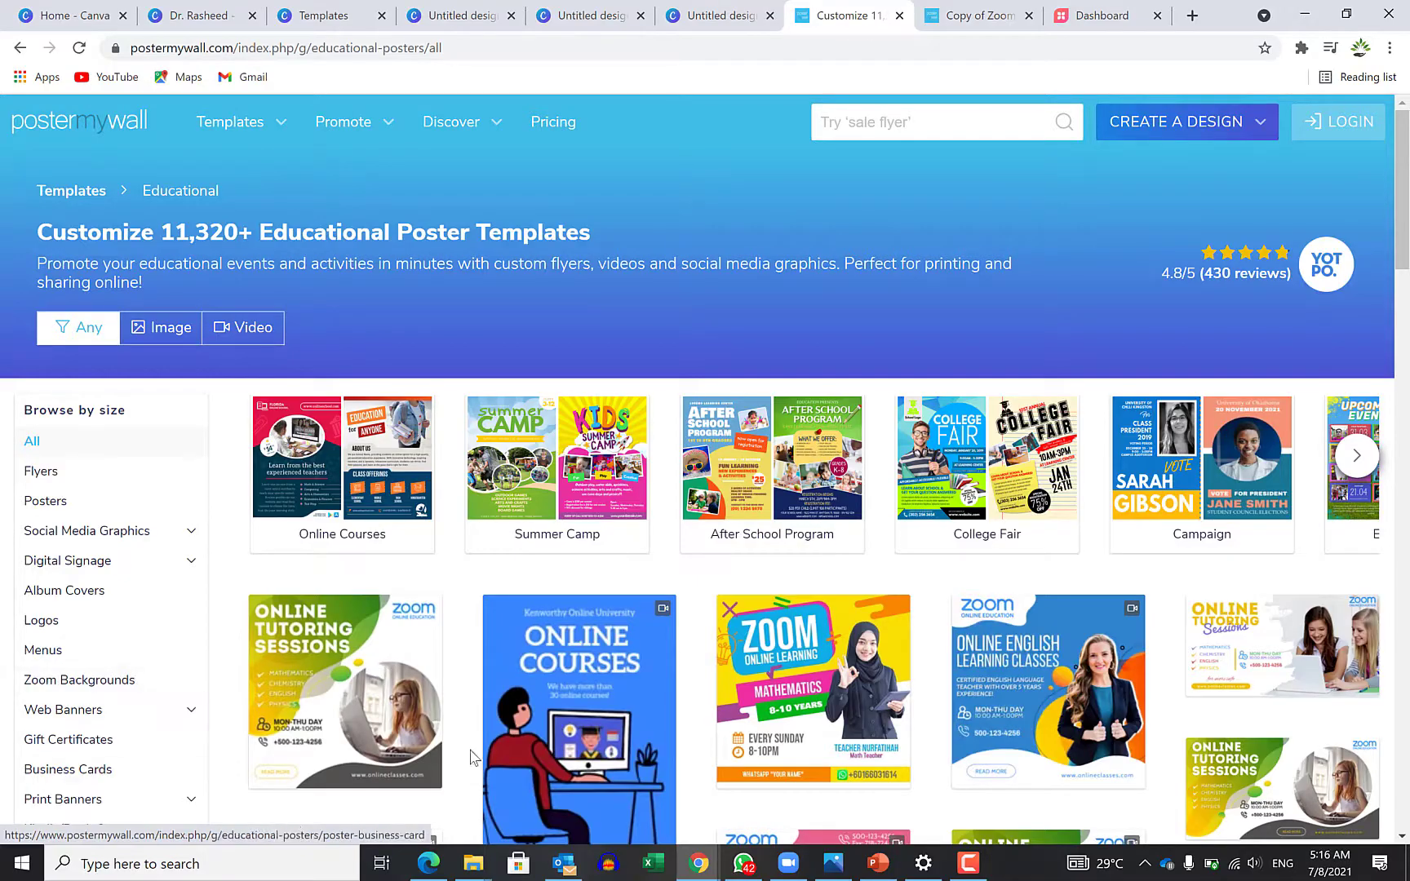
{"action": "scroll", "coordinate": [602, 733], "scroll_direction": "down", "scroll_amount": 2}
{"action": "scroll", "coordinate": [629, 739], "scroll_direction": "down", "scroll_amount": 20}
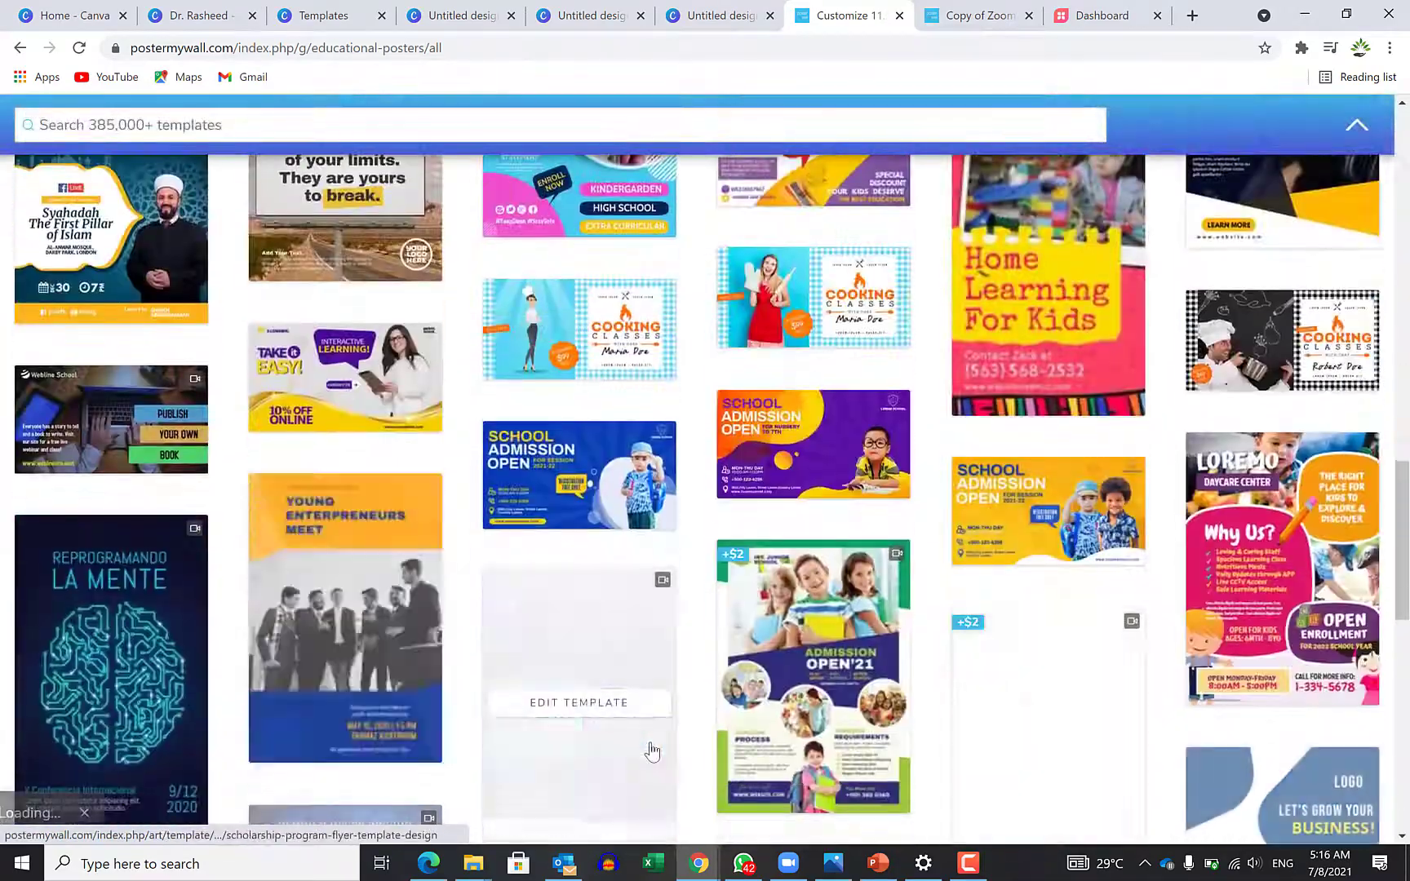
{"action": "scroll", "coordinate": [651, 751], "scroll_direction": "down", "scroll_amount": 3}
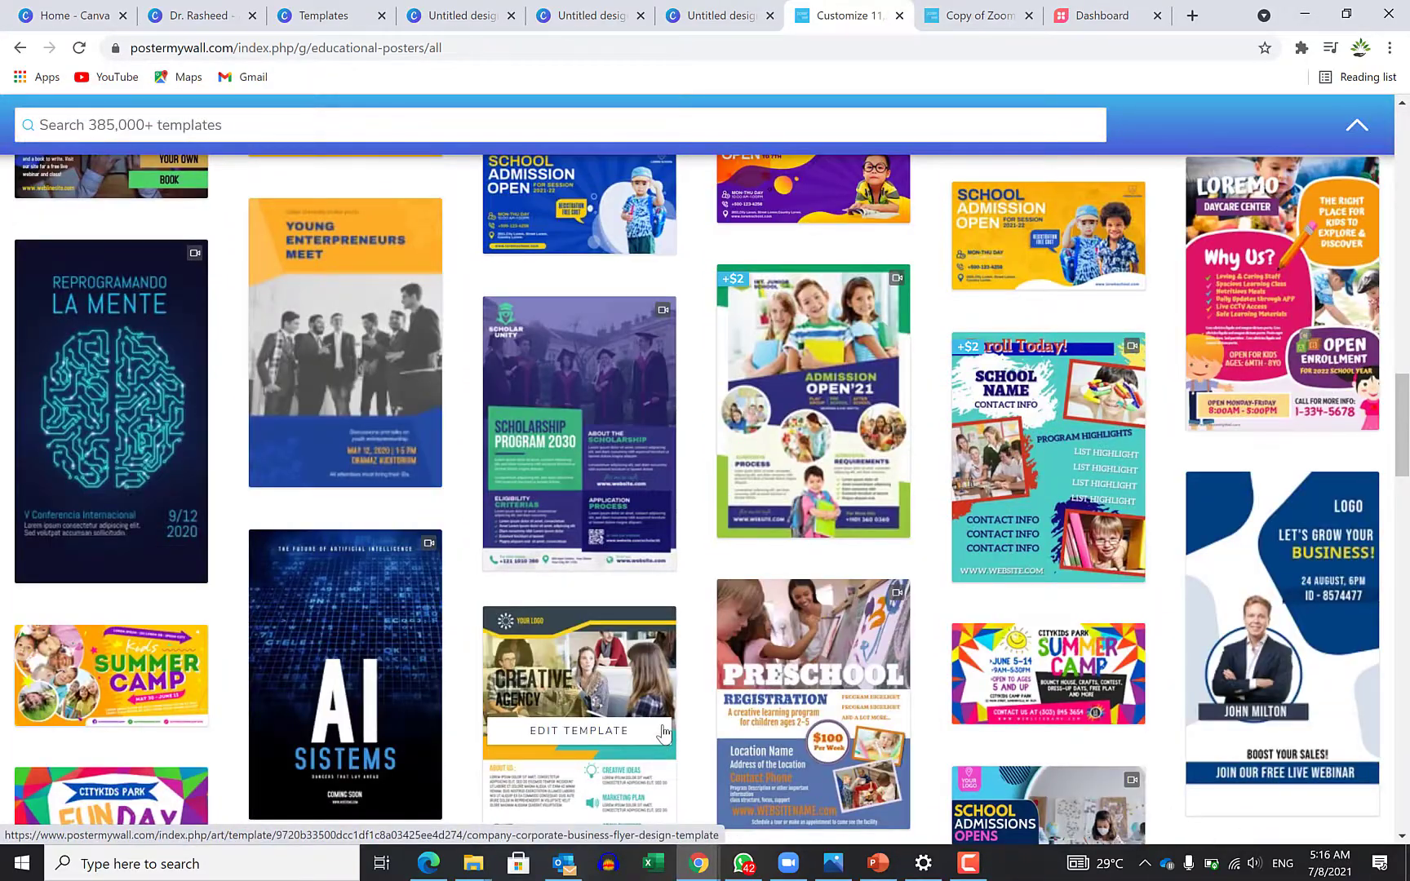
{"action": "scroll", "coordinate": [662, 732], "scroll_direction": "down", "scroll_amount": 4}
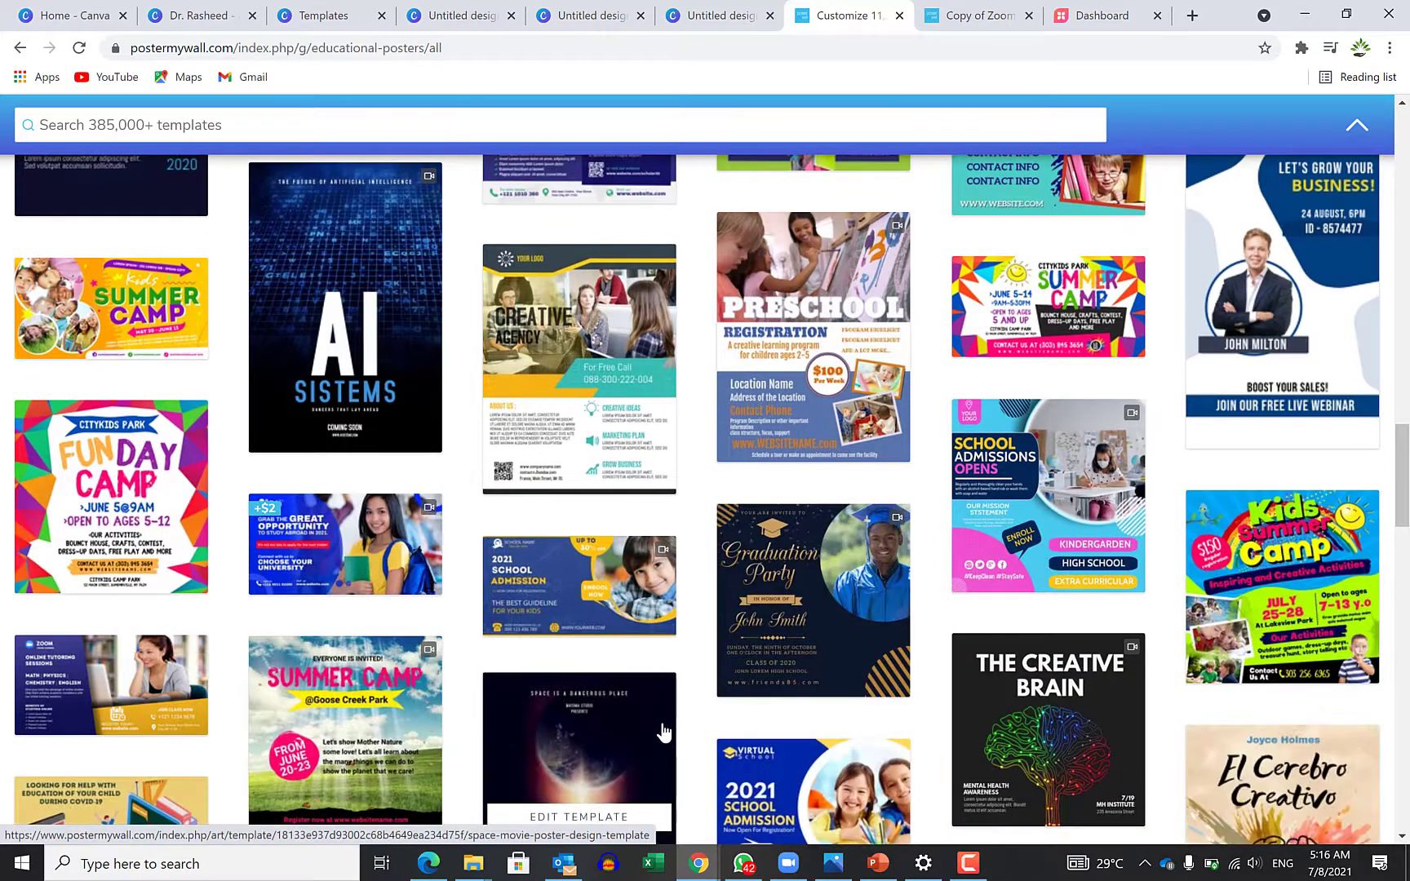
{"action": "scroll", "coordinate": [671, 749], "scroll_direction": "down", "scroll_amount": 4}
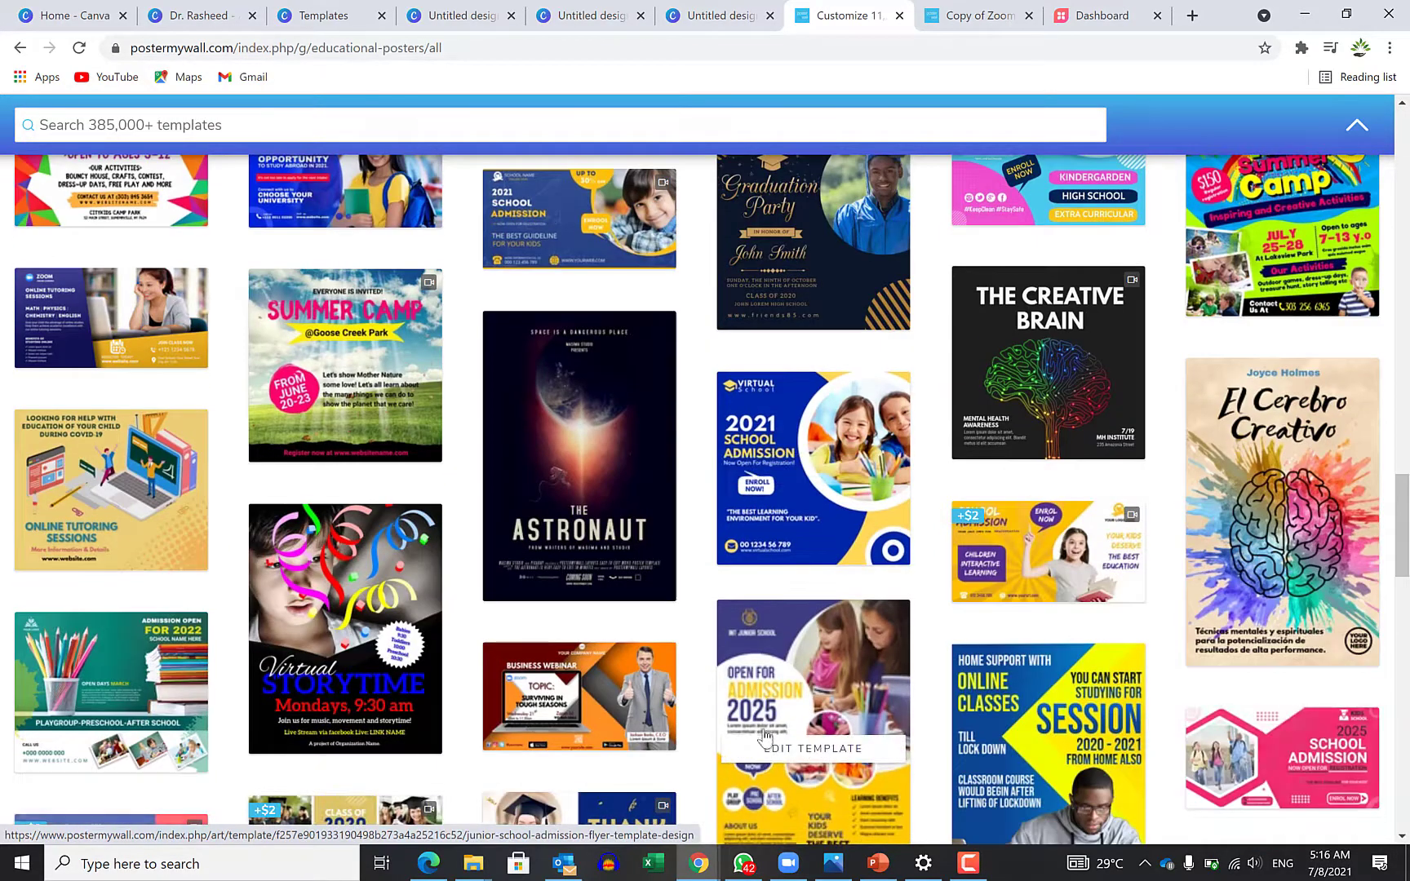
{"action": "left_click", "coordinate": [831, 431]}
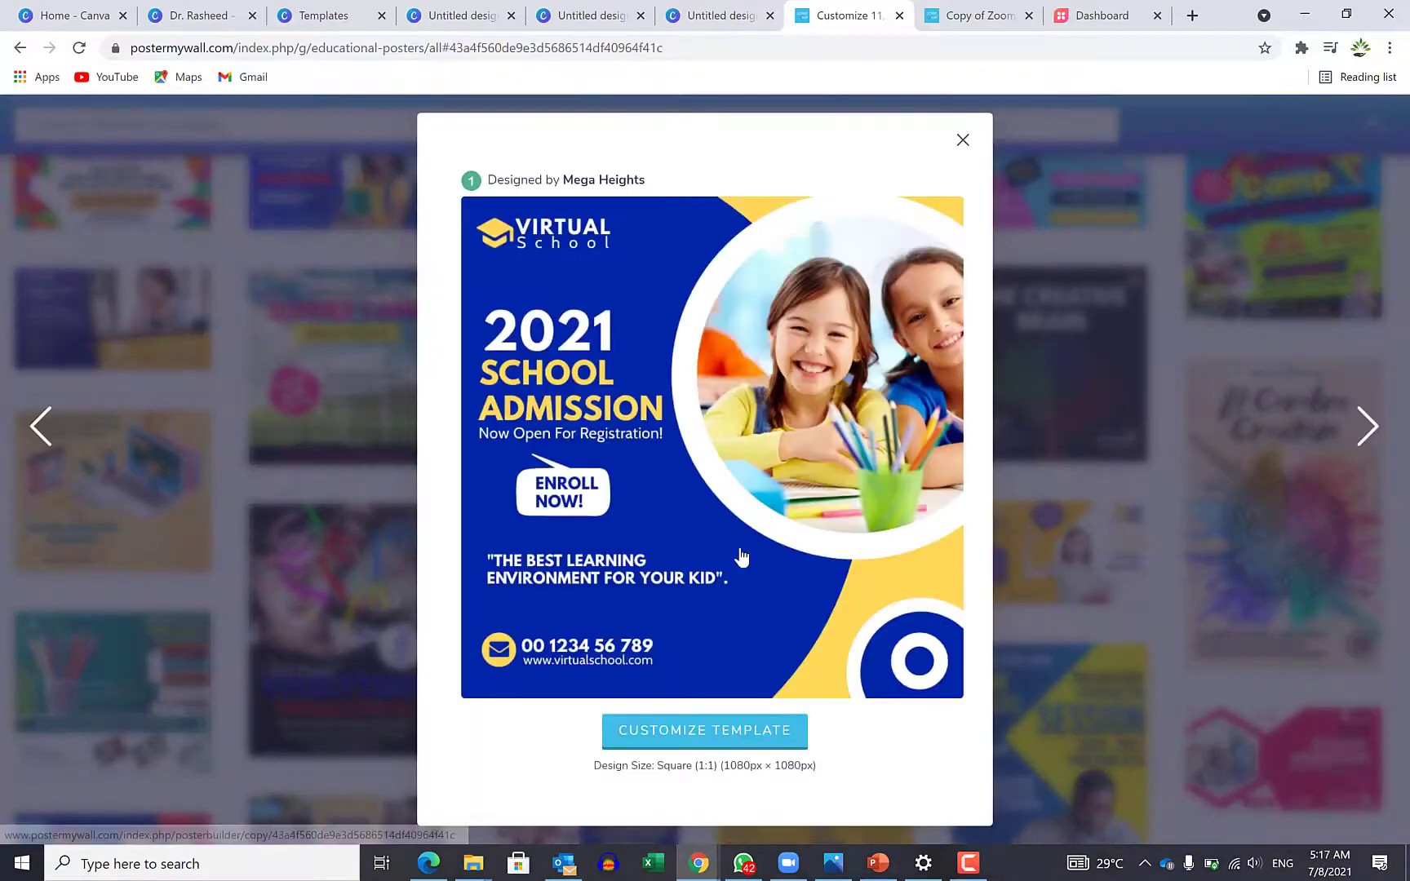
{"action": "left_click", "coordinate": [712, 732]}
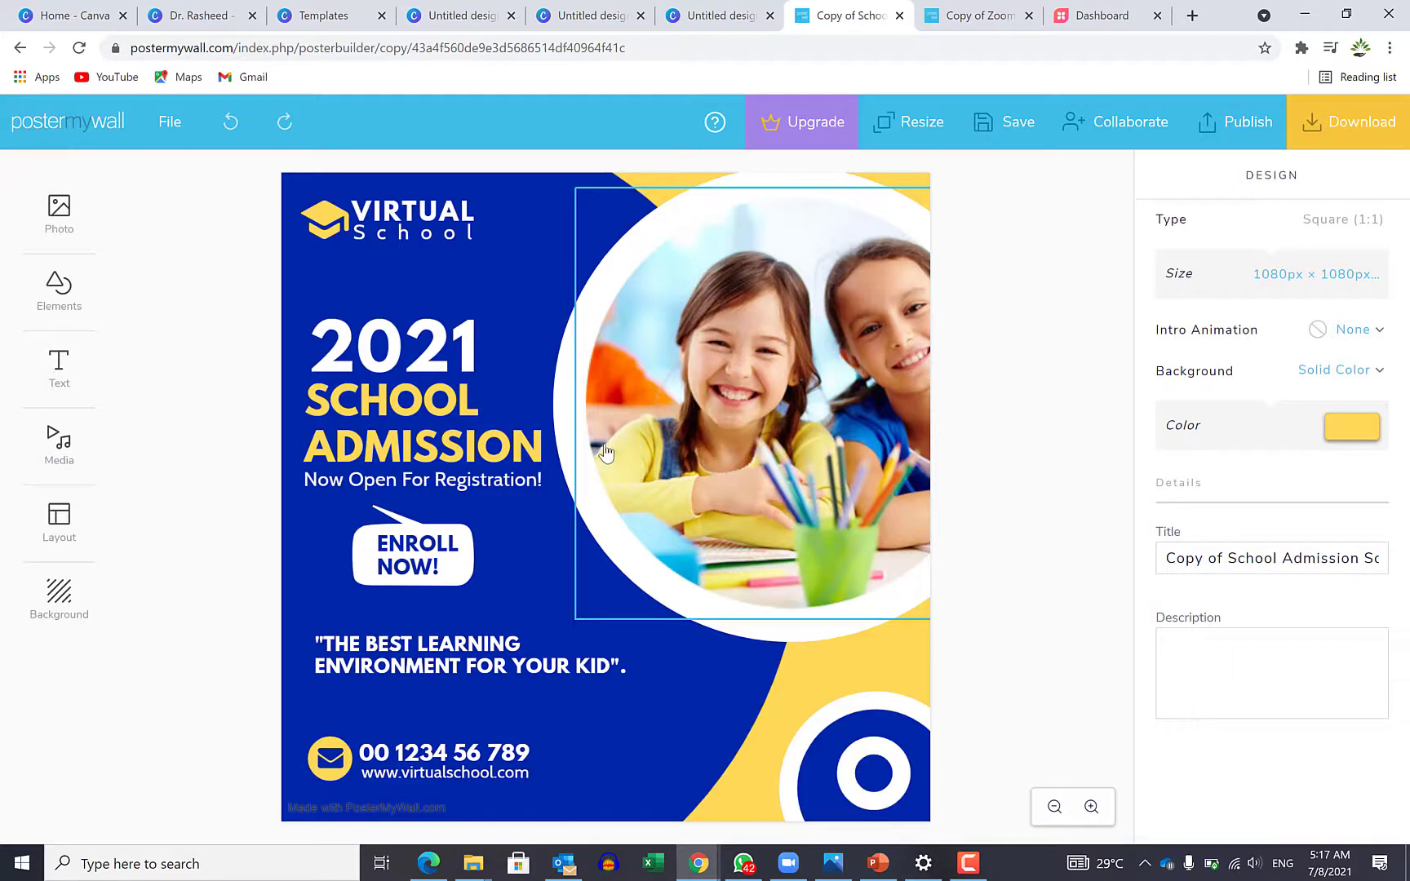
Step: Check the template's editable text elements, including the "VIRTUAL School" name and the "BEST LEARNING ENVIRONMENT" slogan
{"action": "left_click", "coordinate": [446, 291]}
{"action": "left_click", "coordinate": [408, 375]}
{"action": "left_click", "coordinate": [421, 232]}
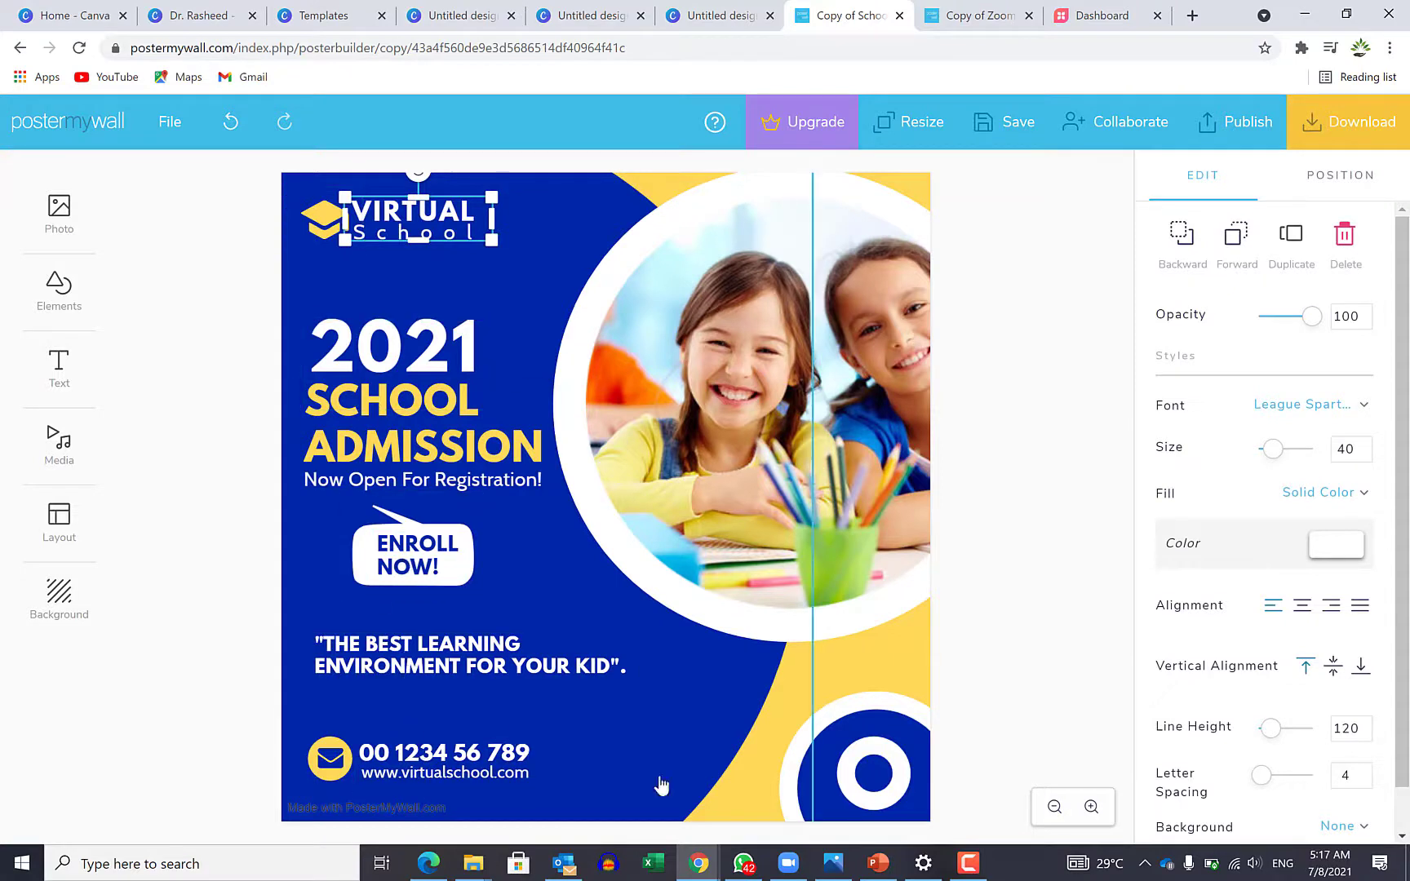
{"action": "left_click", "coordinate": [416, 649]}
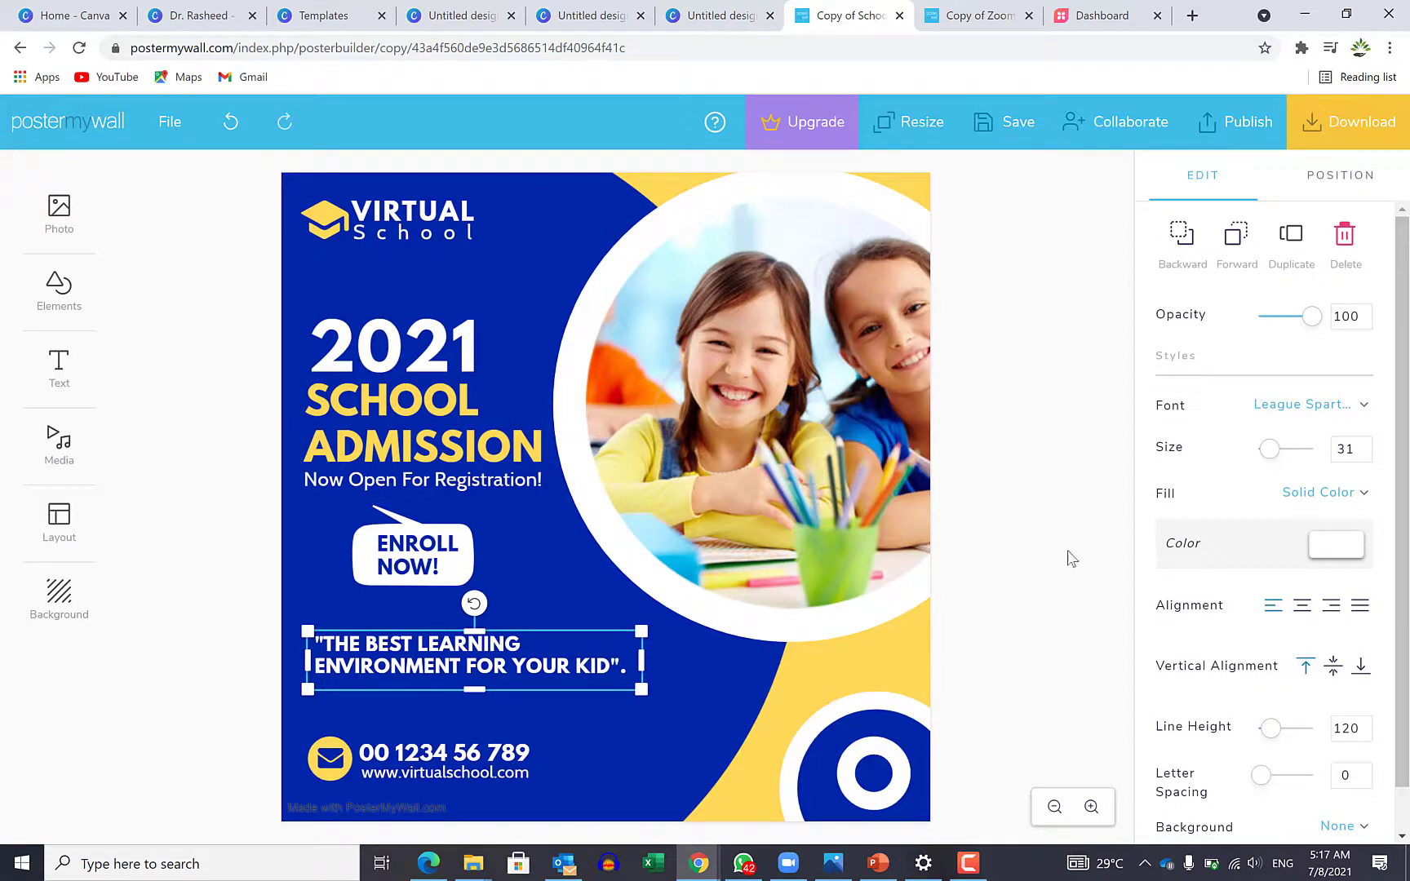
Step: Download the school admission design as the free Basic Image in JPG format and open the downloaded file
{"action": "left_click", "coordinate": [1314, 123]}
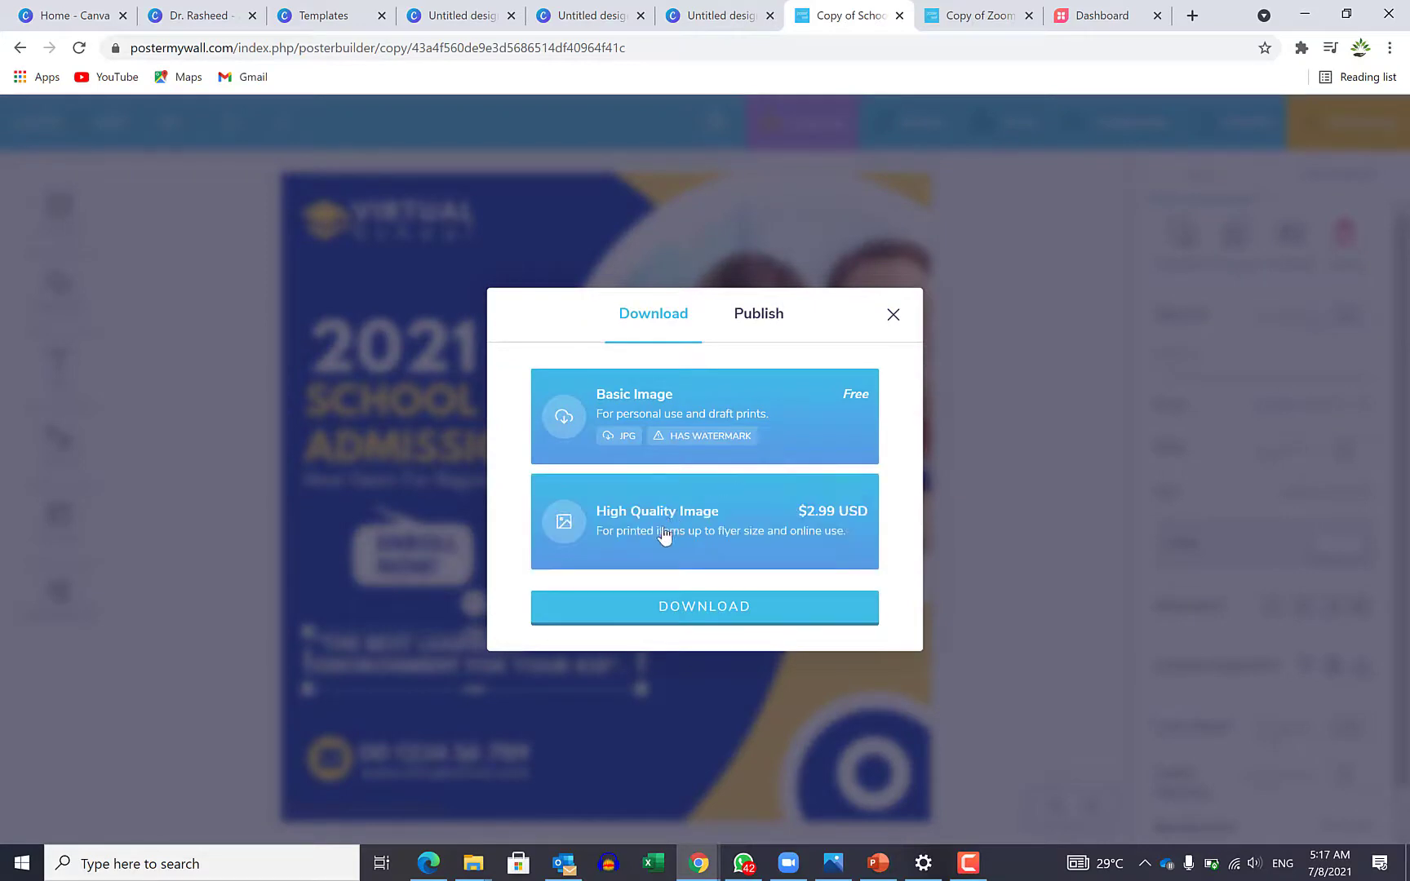
{"action": "left_click", "coordinate": [706, 400]}
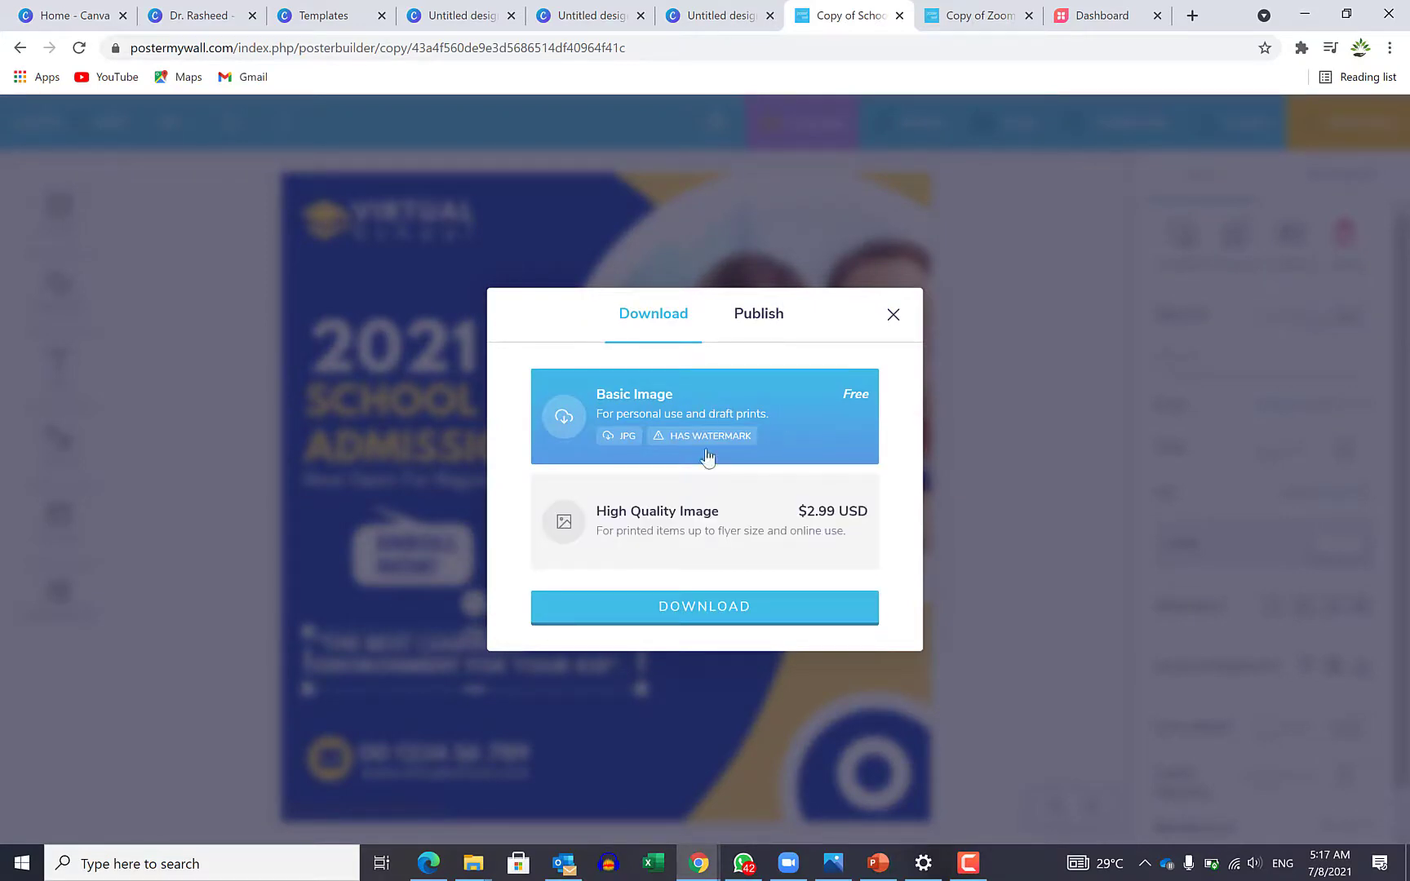
{"action": "left_click", "coordinate": [720, 620]}
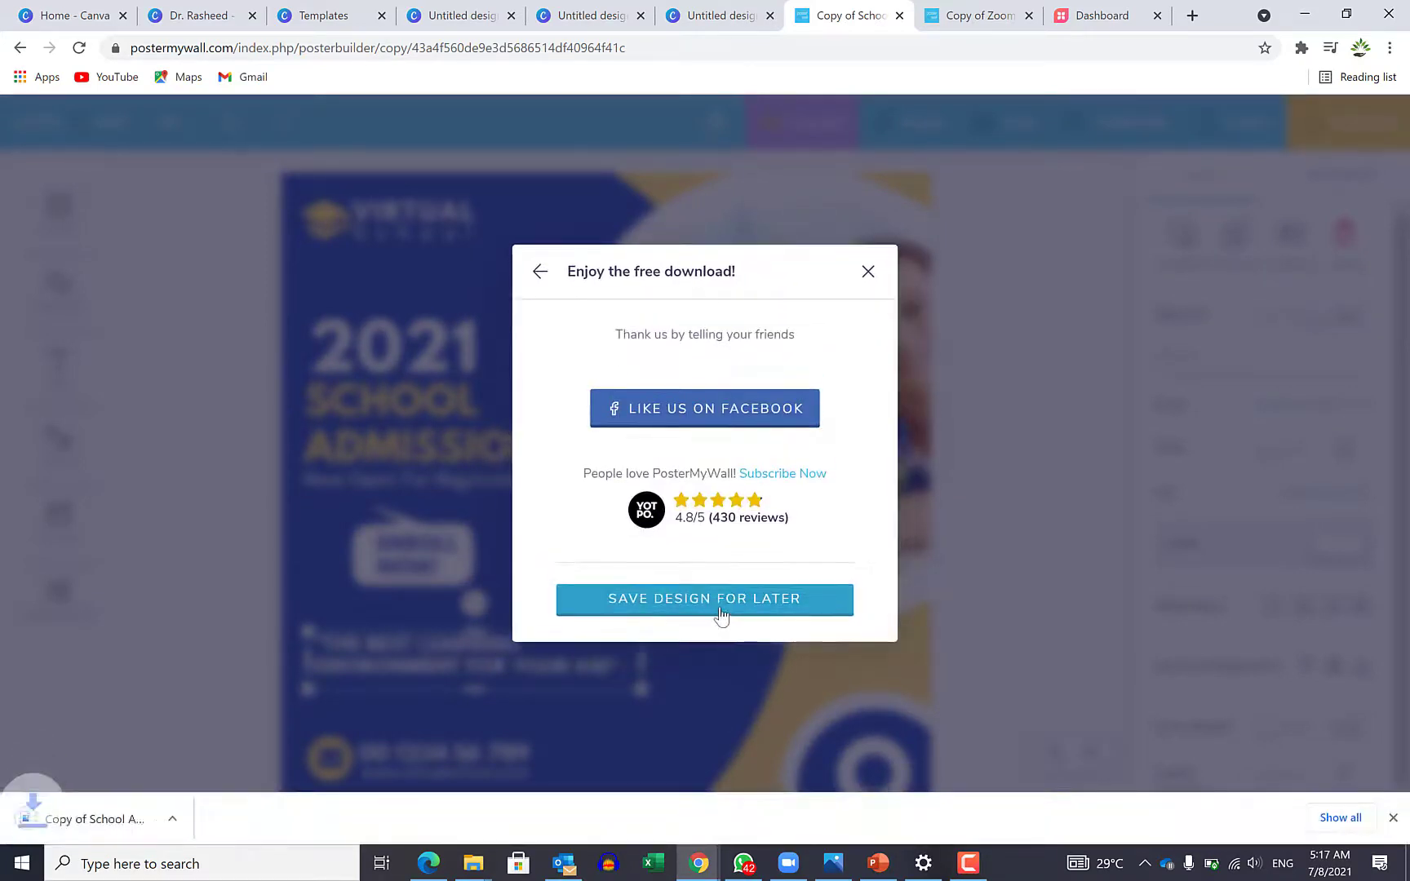
{"action": "left_click", "coordinate": [49, 821]}
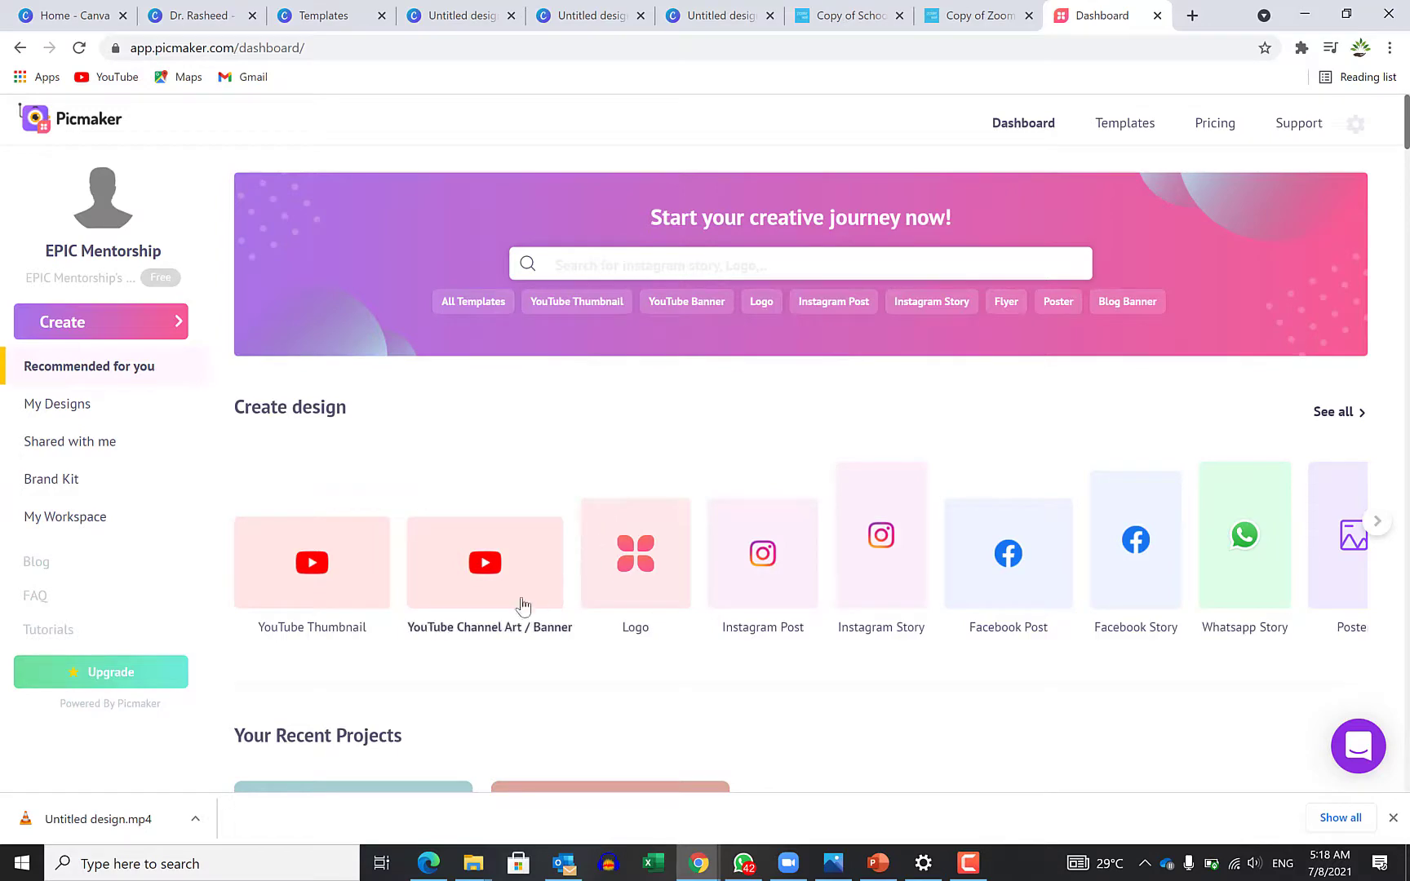
Step: Open Picmaker's template gallery and examine its ready-made designs, such as logos, invitations, sales and donation posts
{"action": "left_click", "coordinate": [1135, 124]}
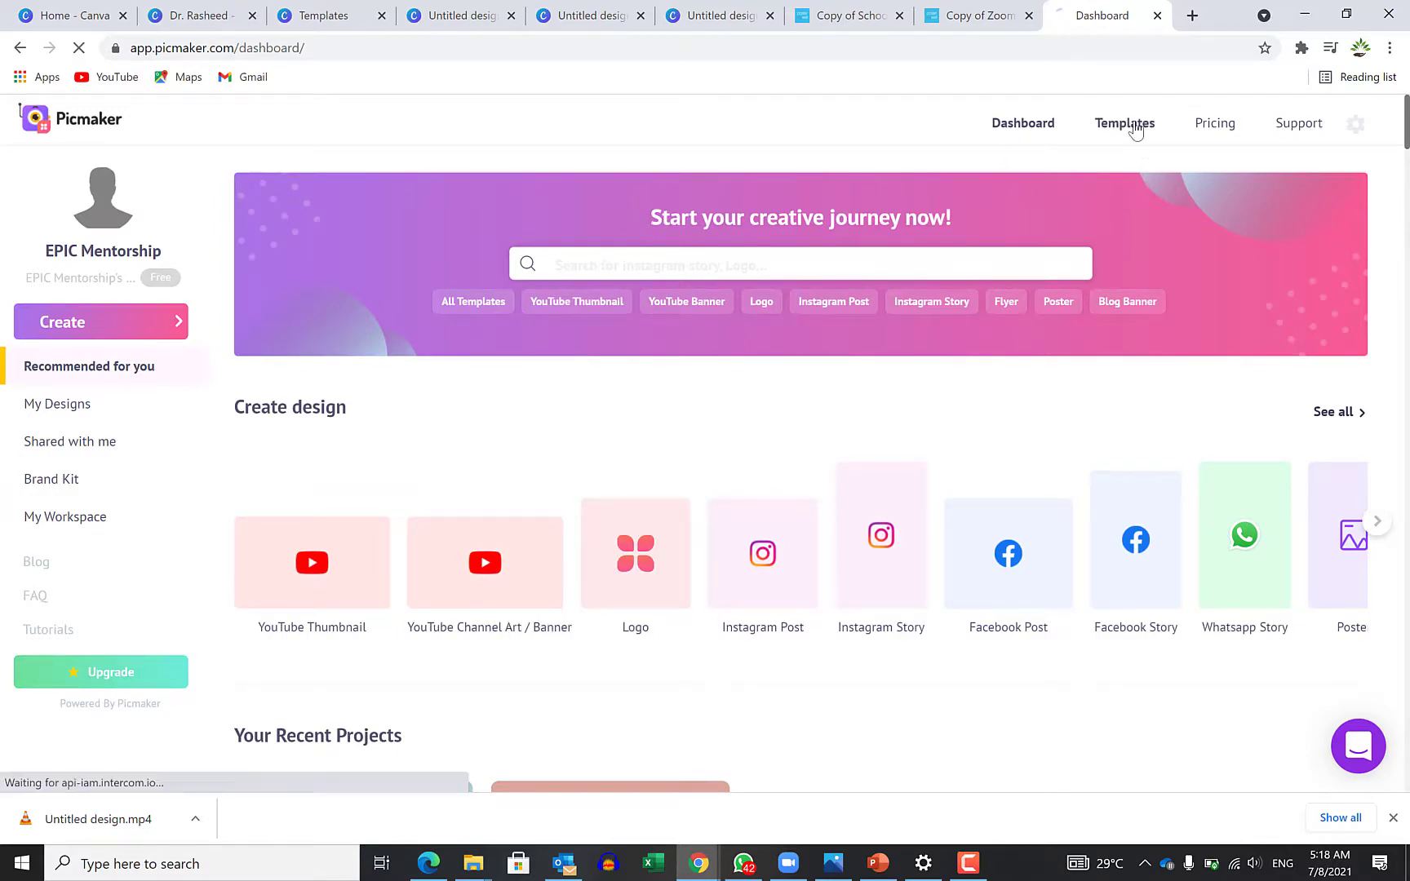
{"action": "scroll", "coordinate": [778, 419], "scroll_direction": "down", "scroll_amount": 2}
{"action": "scroll", "coordinate": [778, 410], "scroll_direction": "down", "scroll_amount": 15}
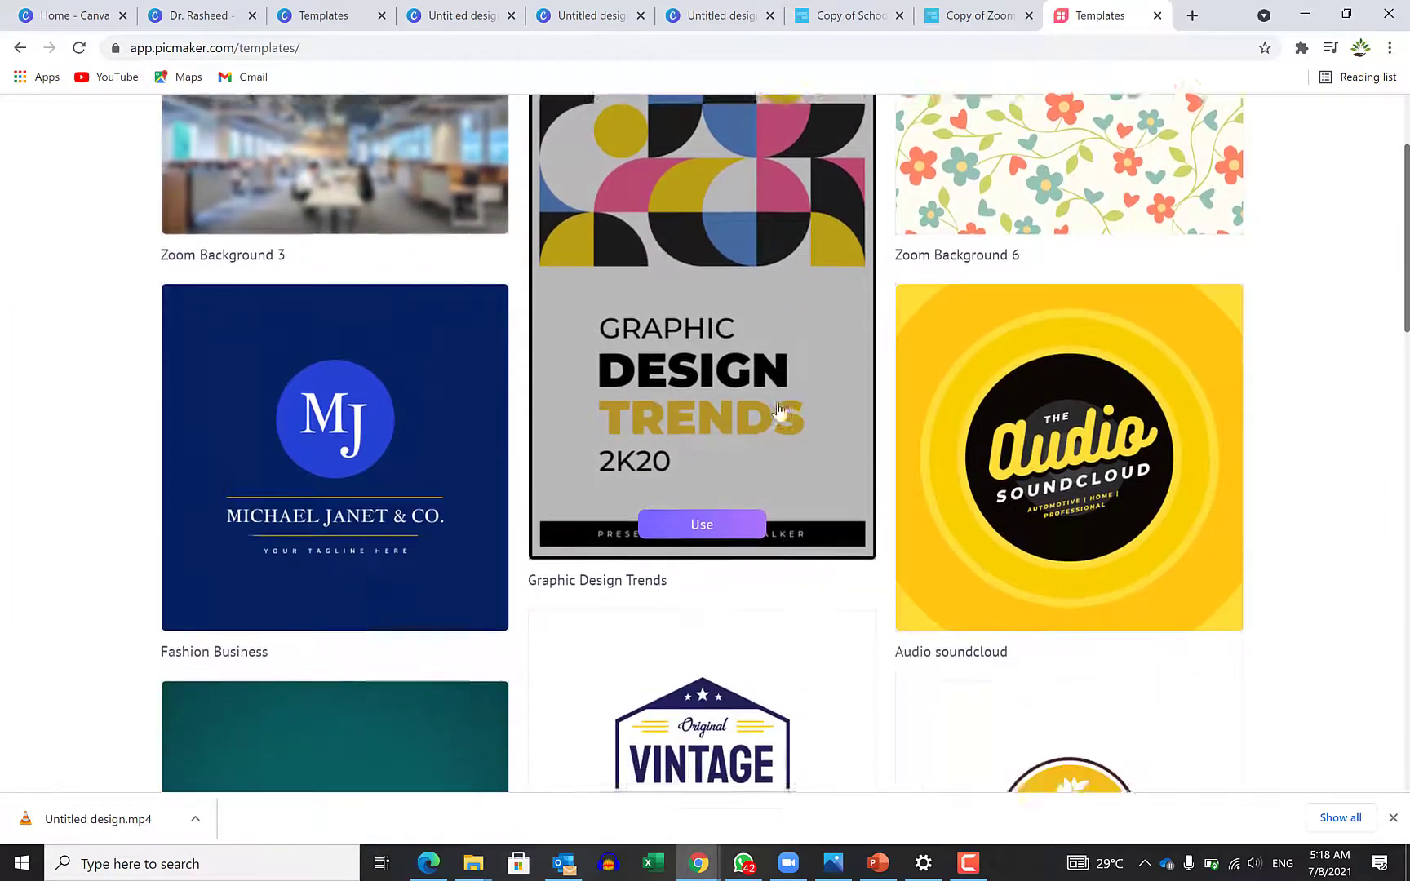
{"action": "scroll", "coordinate": [778, 405], "scroll_direction": "down", "scroll_amount": 15}
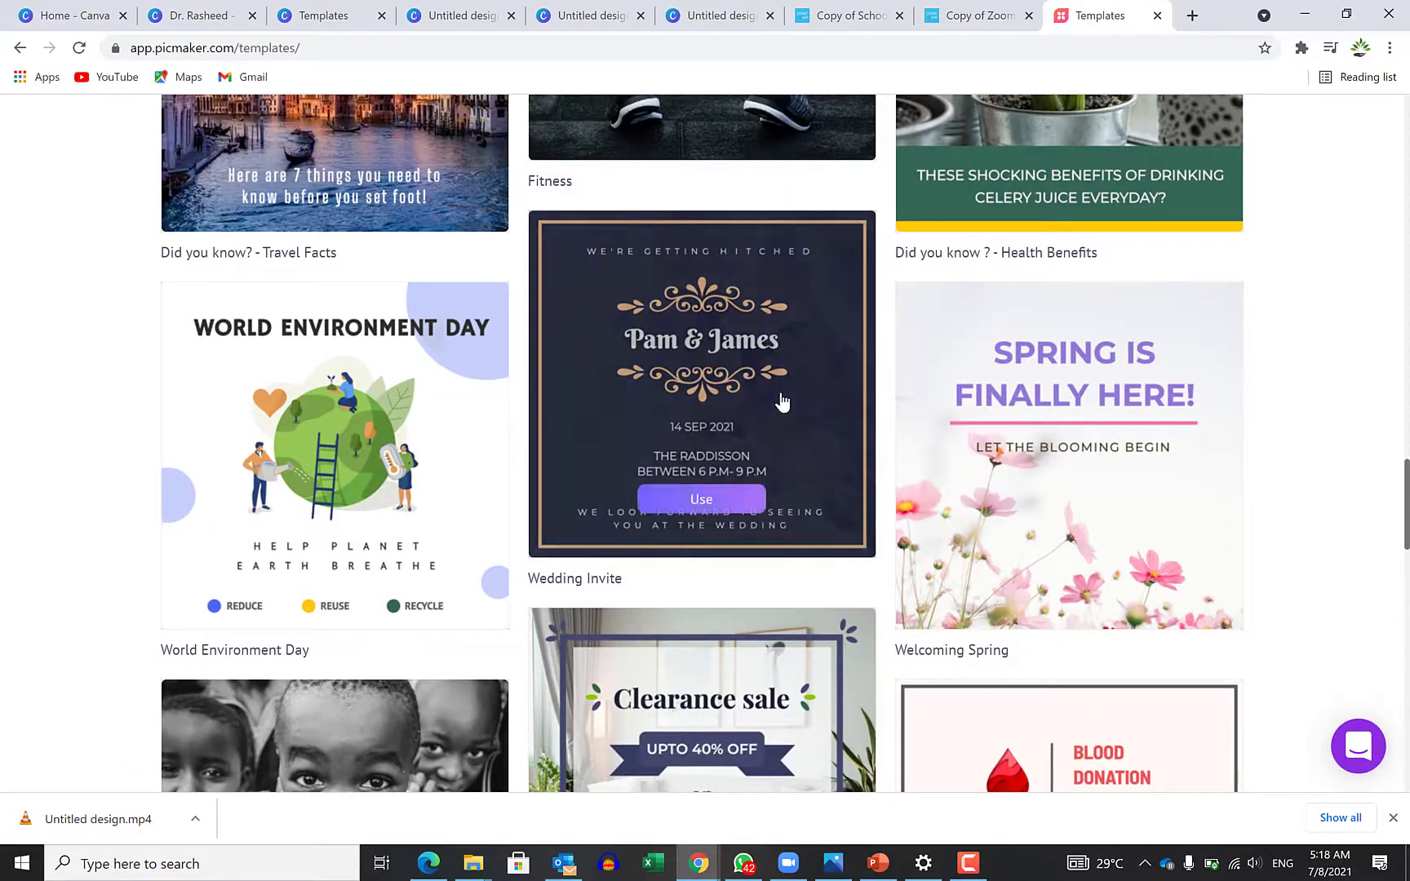
{"action": "scroll", "coordinate": [781, 401], "scroll_direction": "down", "scroll_amount": 15}
{"action": "scroll", "coordinate": [781, 400], "scroll_direction": "down", "scroll_amount": 15}
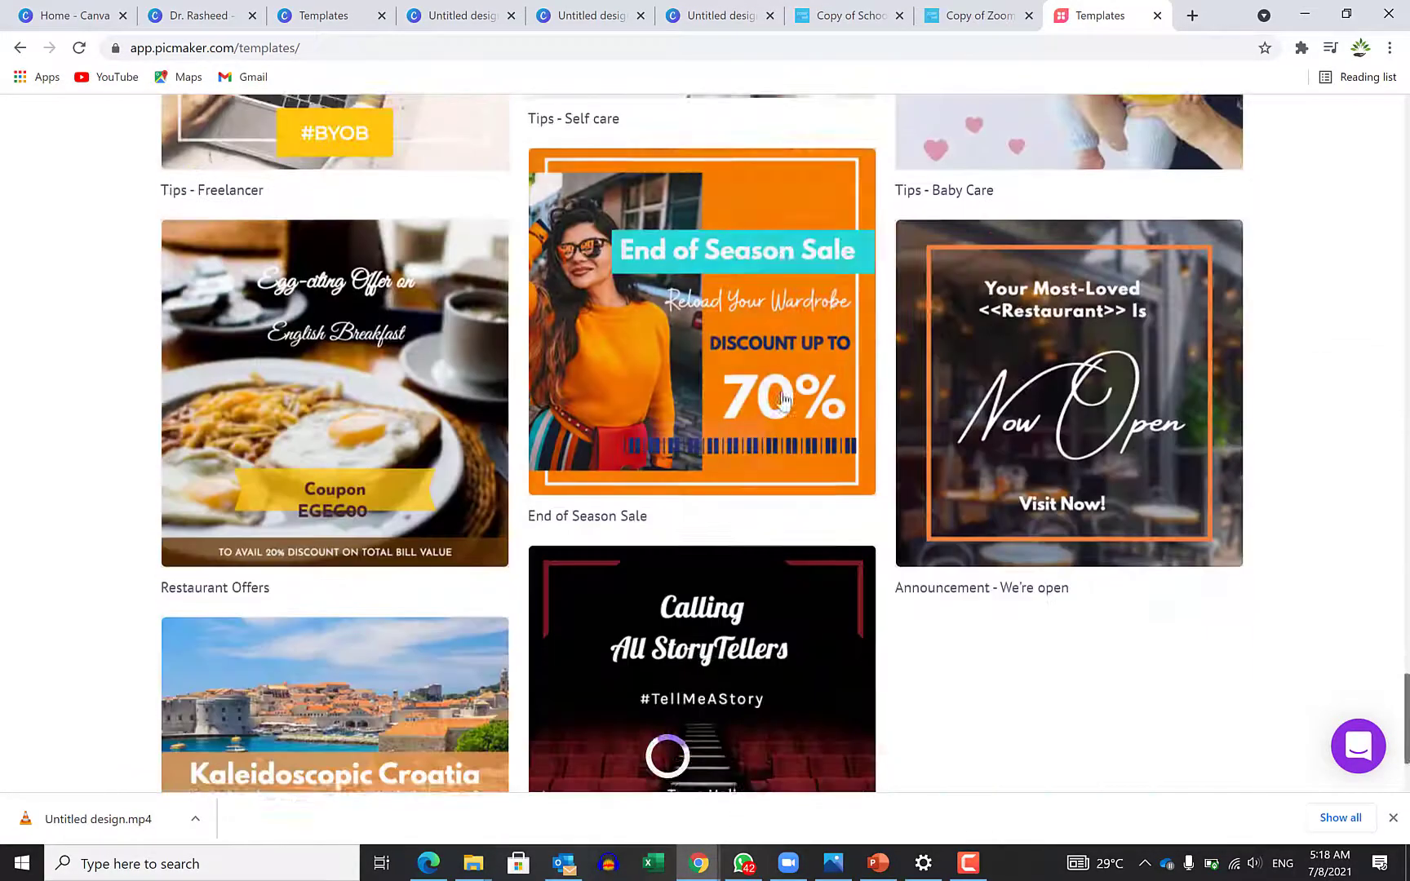
{"action": "scroll", "coordinate": [782, 390], "scroll_direction": "up", "scroll_amount": 15}
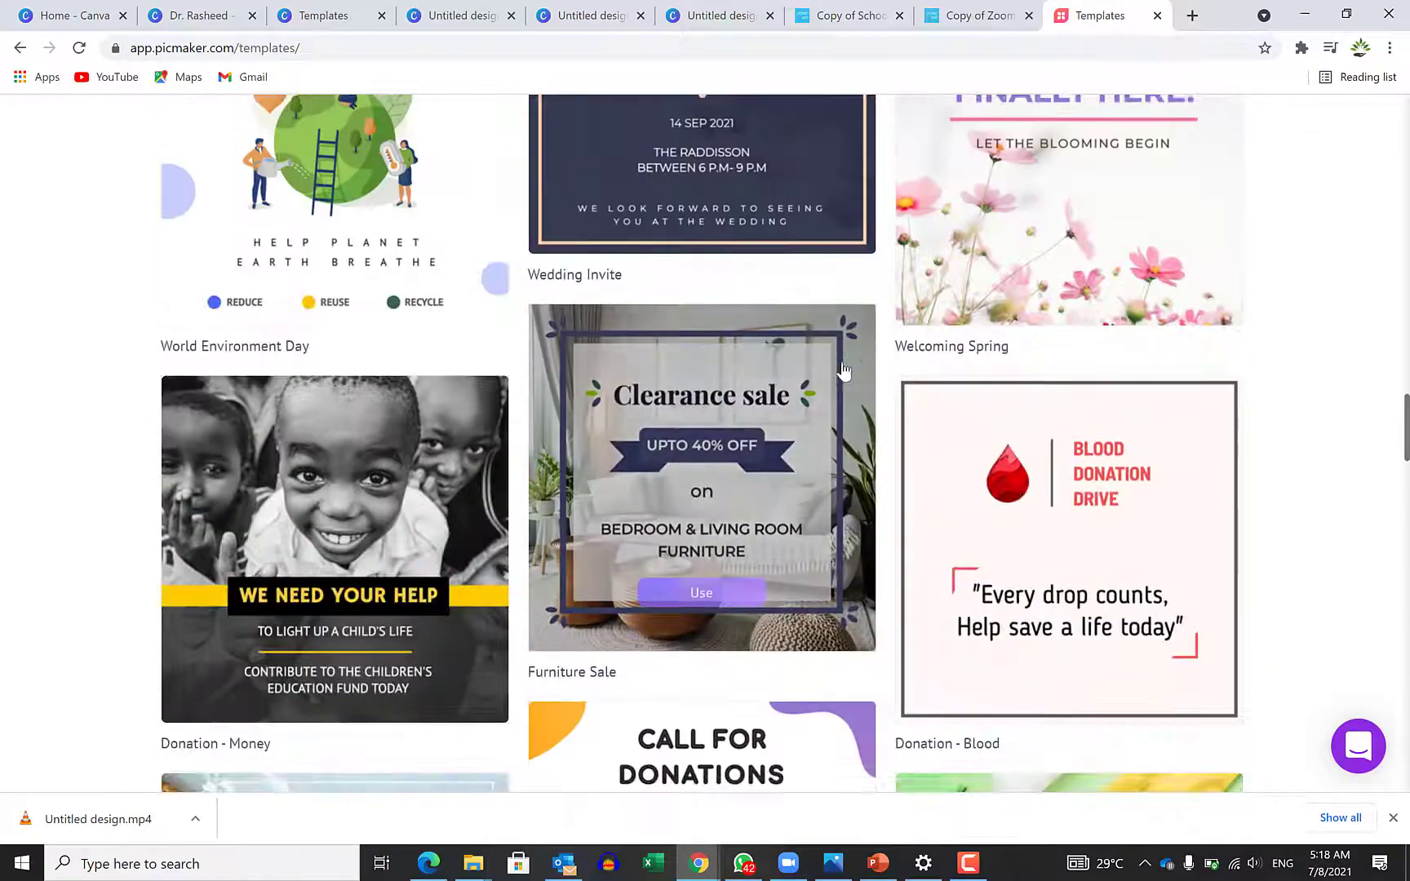
{"action": "left_click_drag", "start_coordinate": [1405, 539], "coordinate": [1408, 72]}
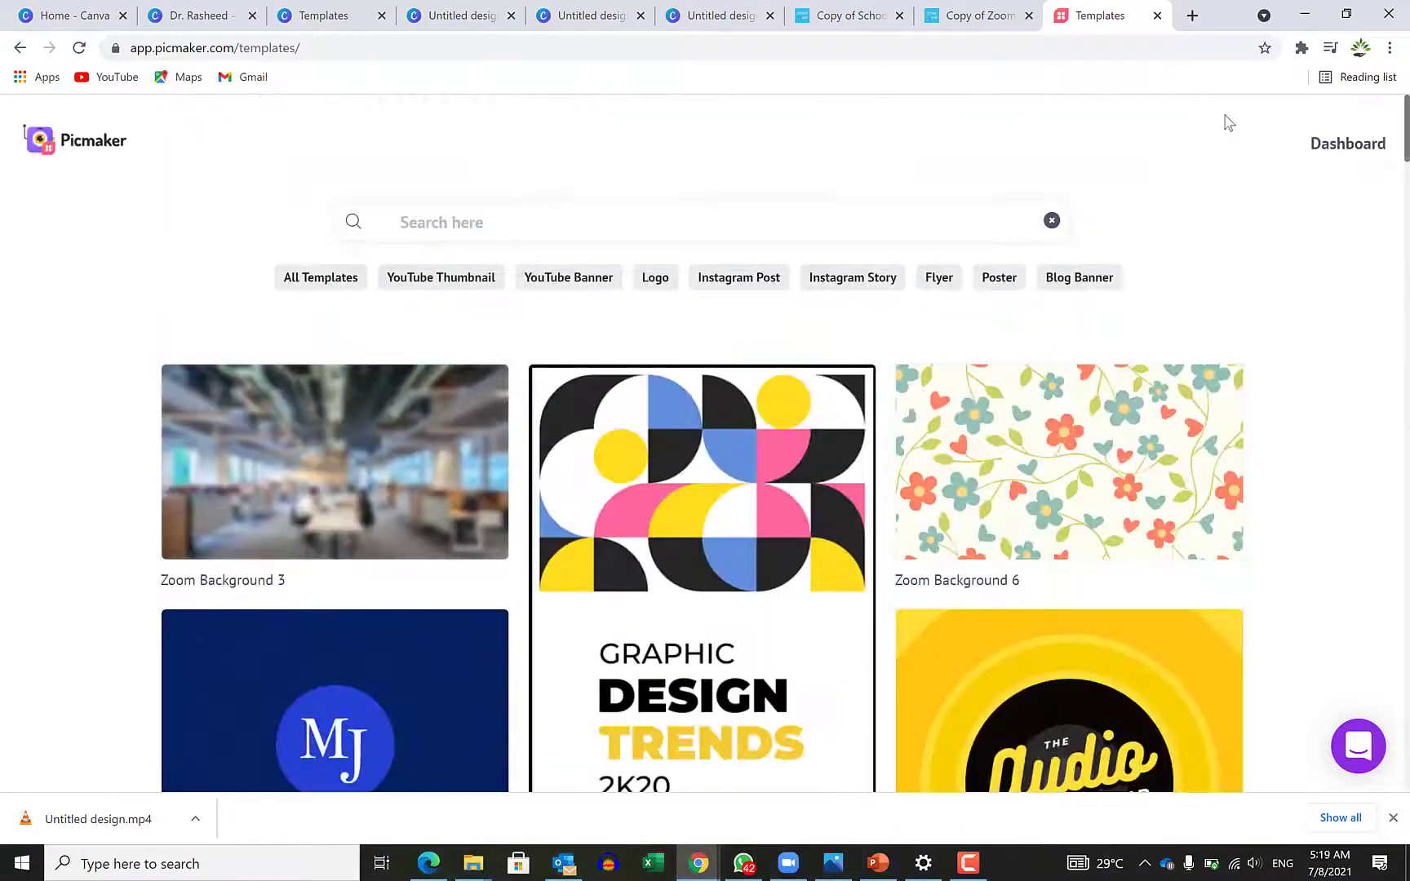
Step: Search the template gallery for "poster" and open the blue "World Water Day" poster for editing
{"action": "left_click", "coordinate": [321, 277]}
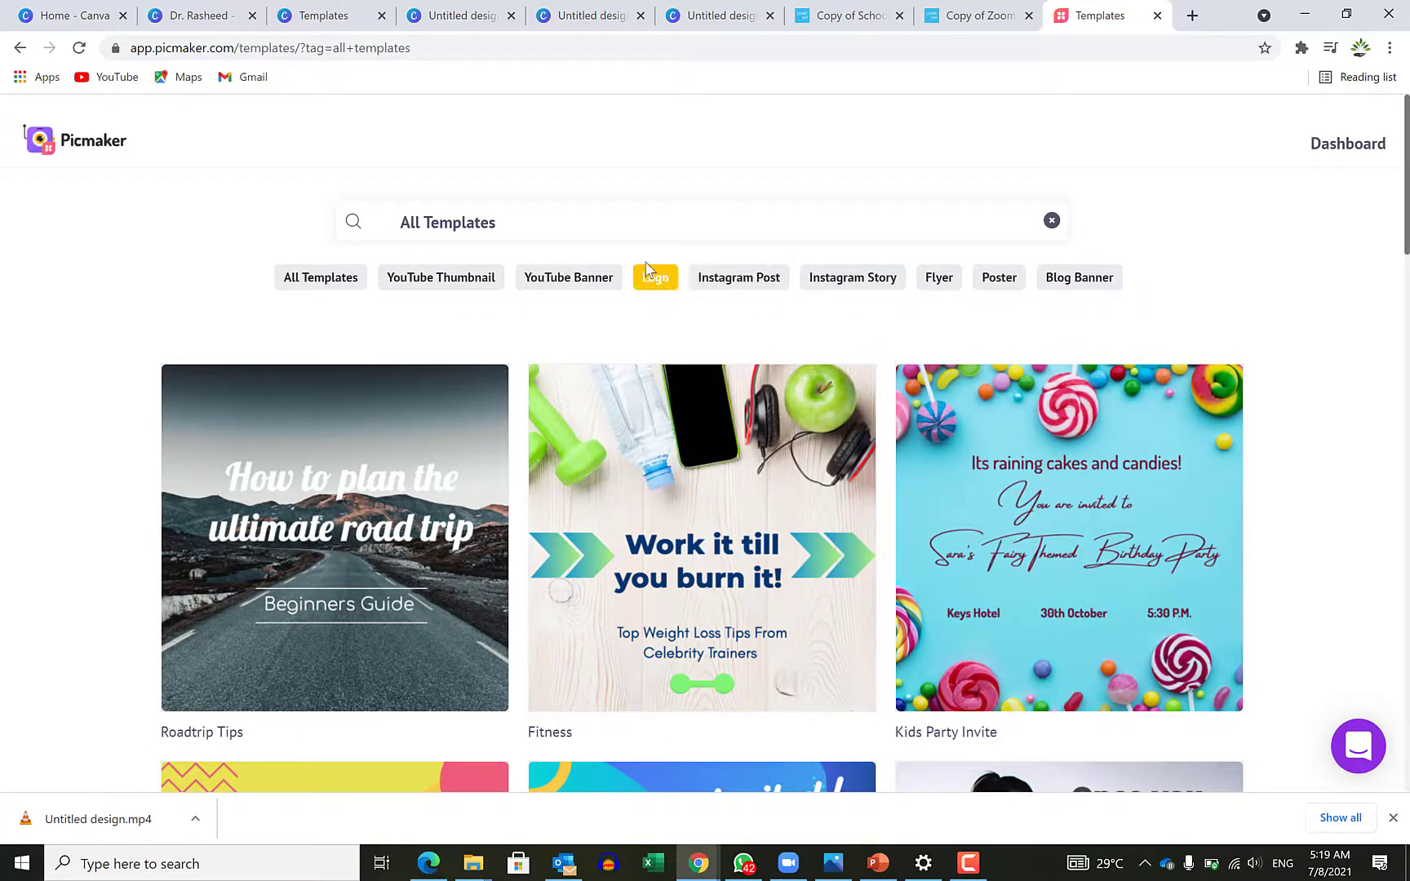
{"action": "left_click", "coordinate": [441, 222]}
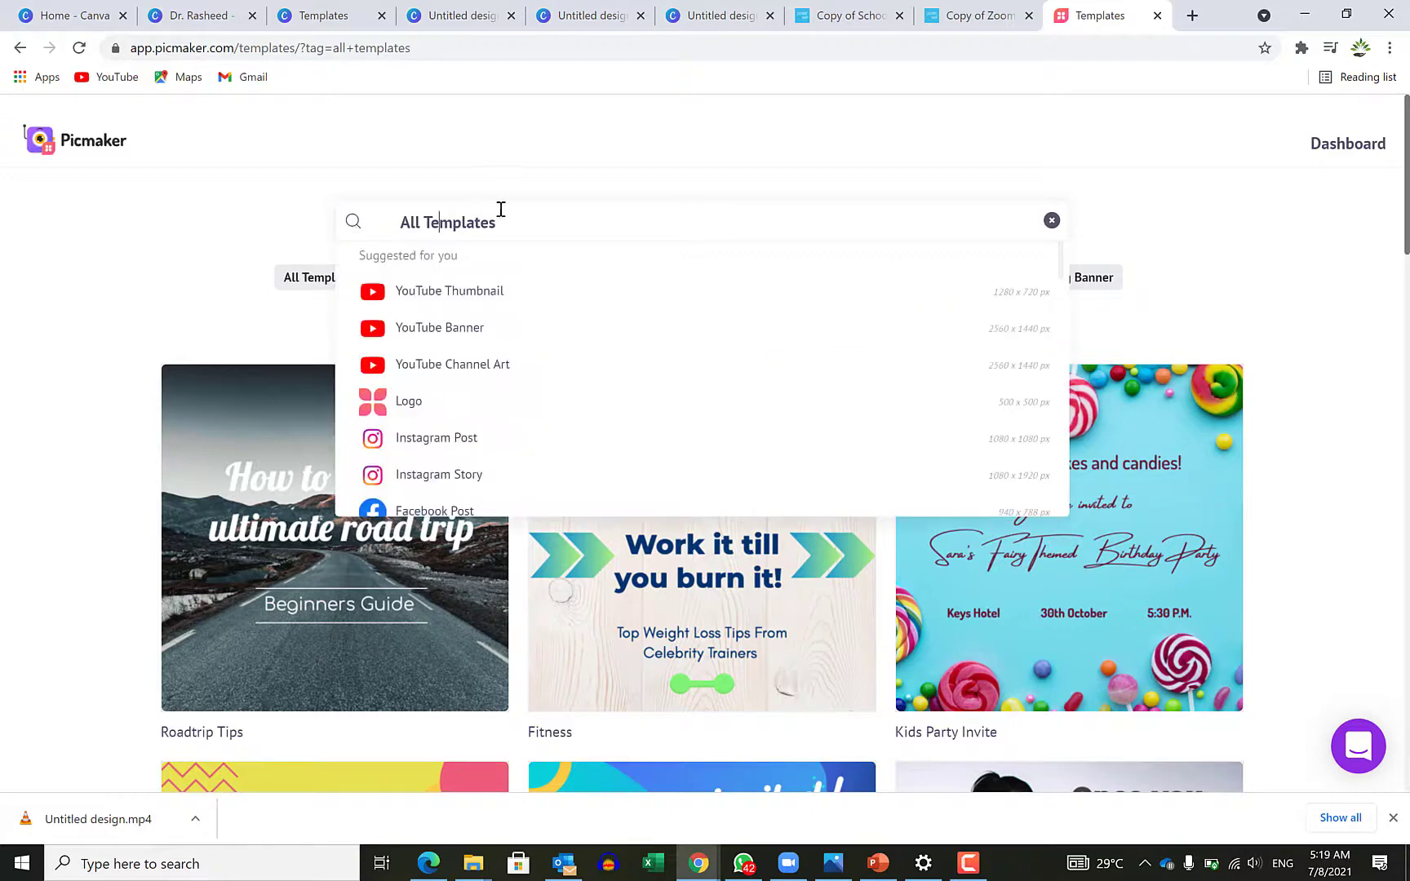
{"action": "left_click_drag", "start_coordinate": [576, 228], "coordinate": [320, 220]}
{"action": "type", "text": "poster"}
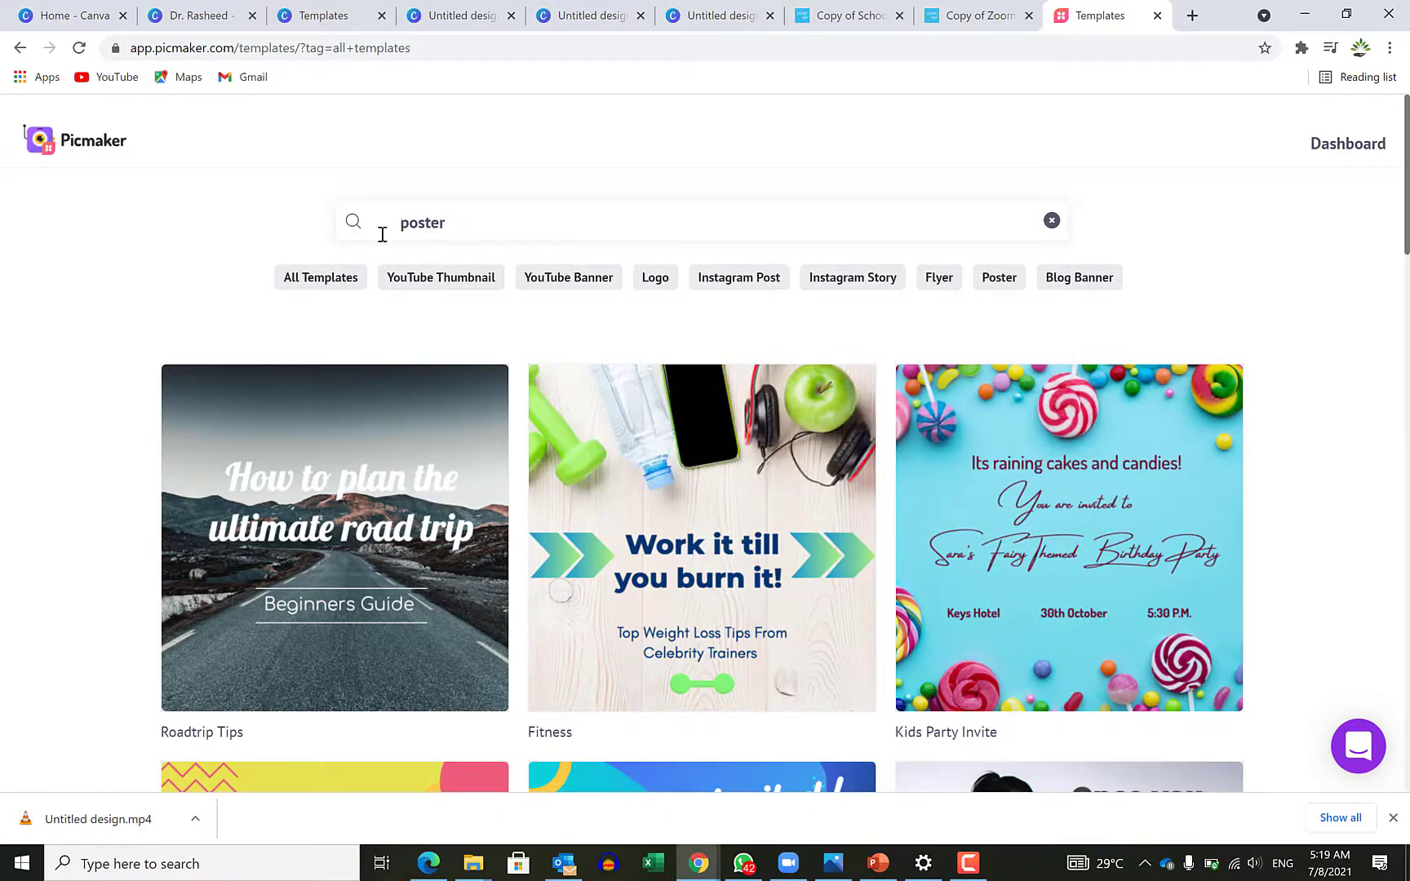
{"action": "key", "text": "Return"}
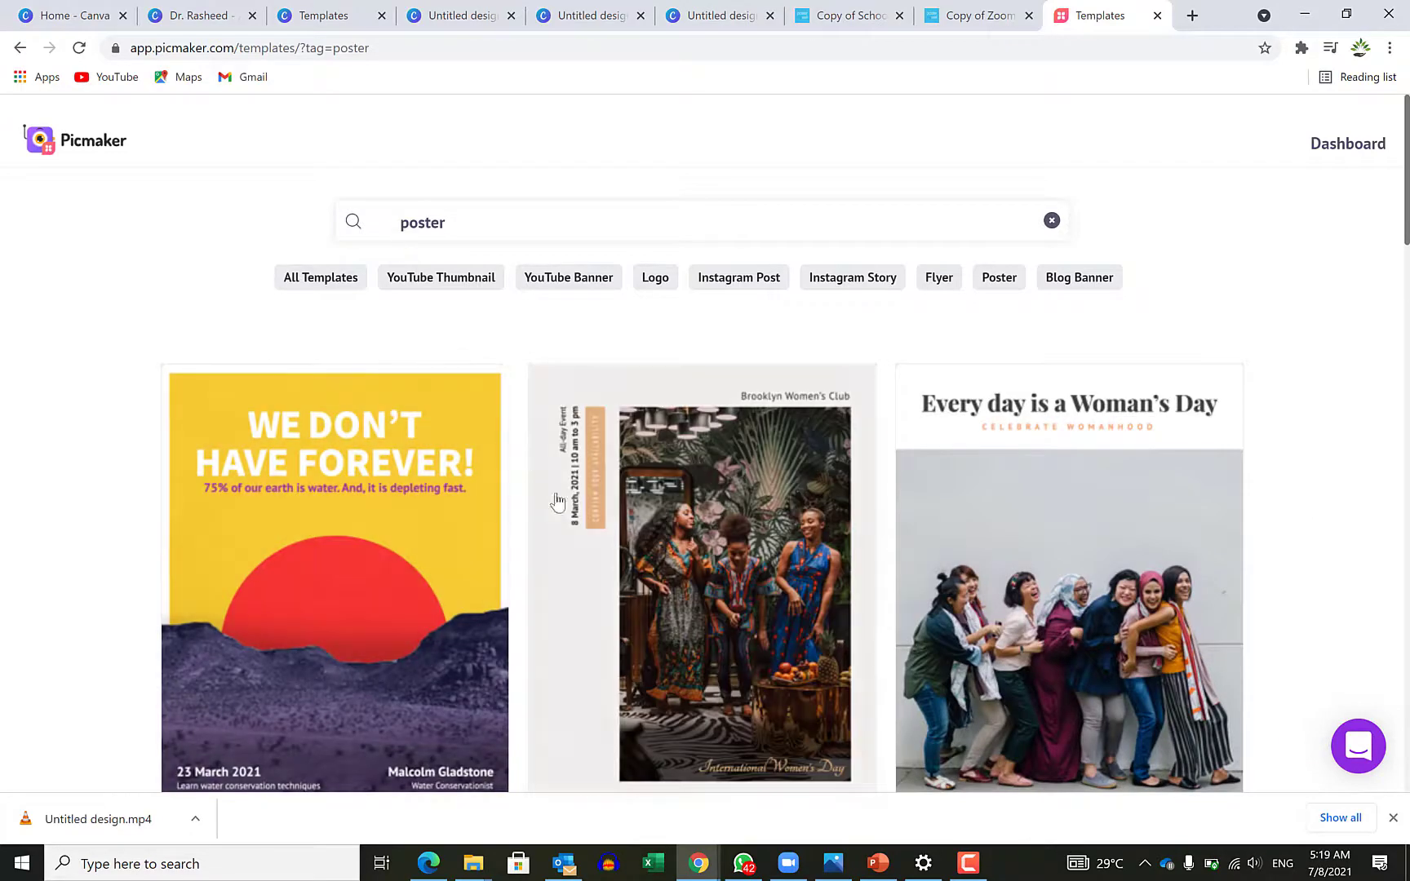
{"action": "scroll", "coordinate": [558, 498], "scroll_direction": "down", "scroll_amount": 9}
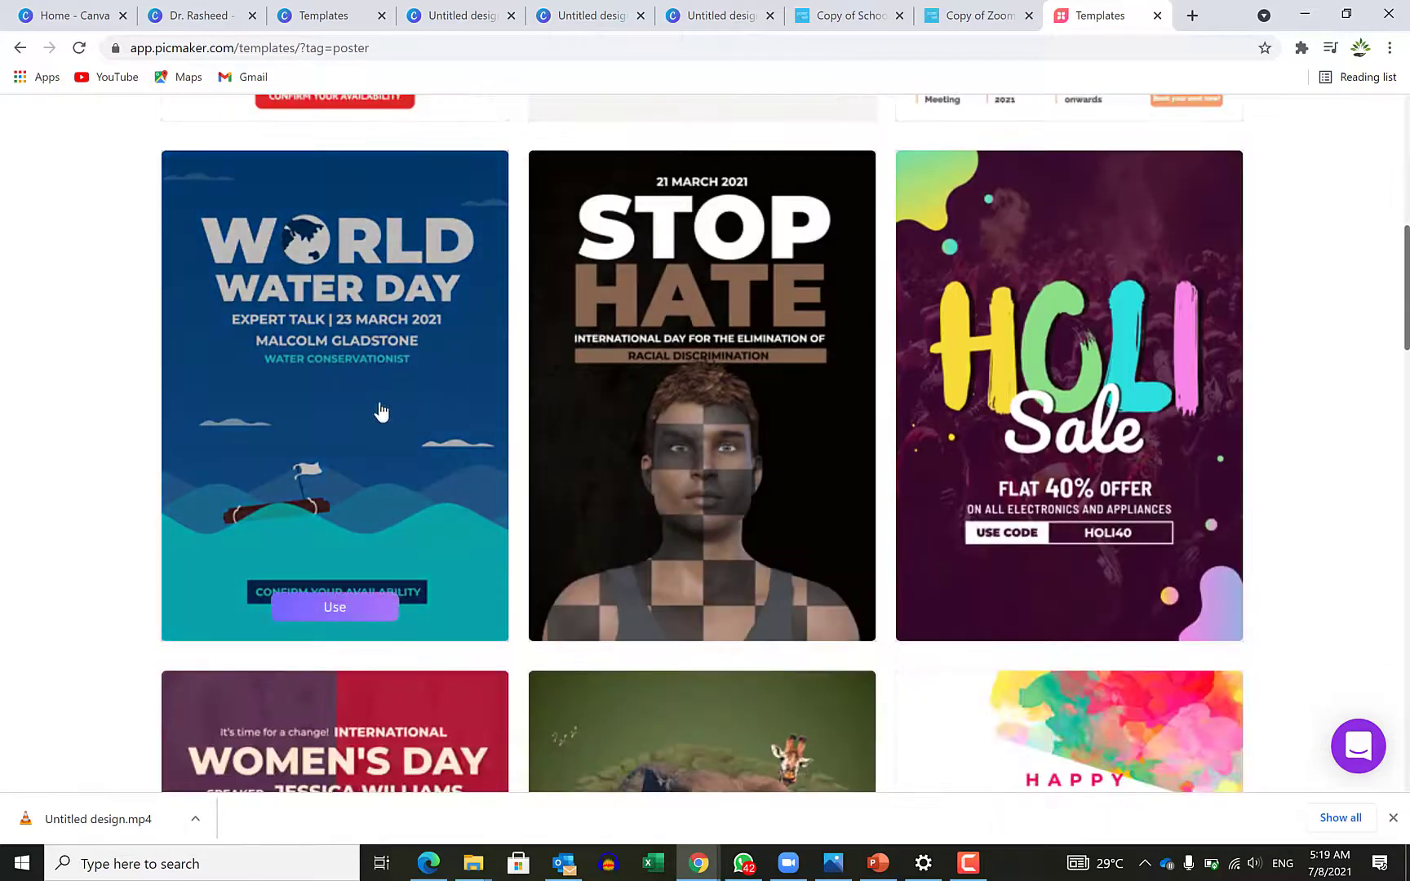
{"action": "left_click", "coordinate": [338, 614]}
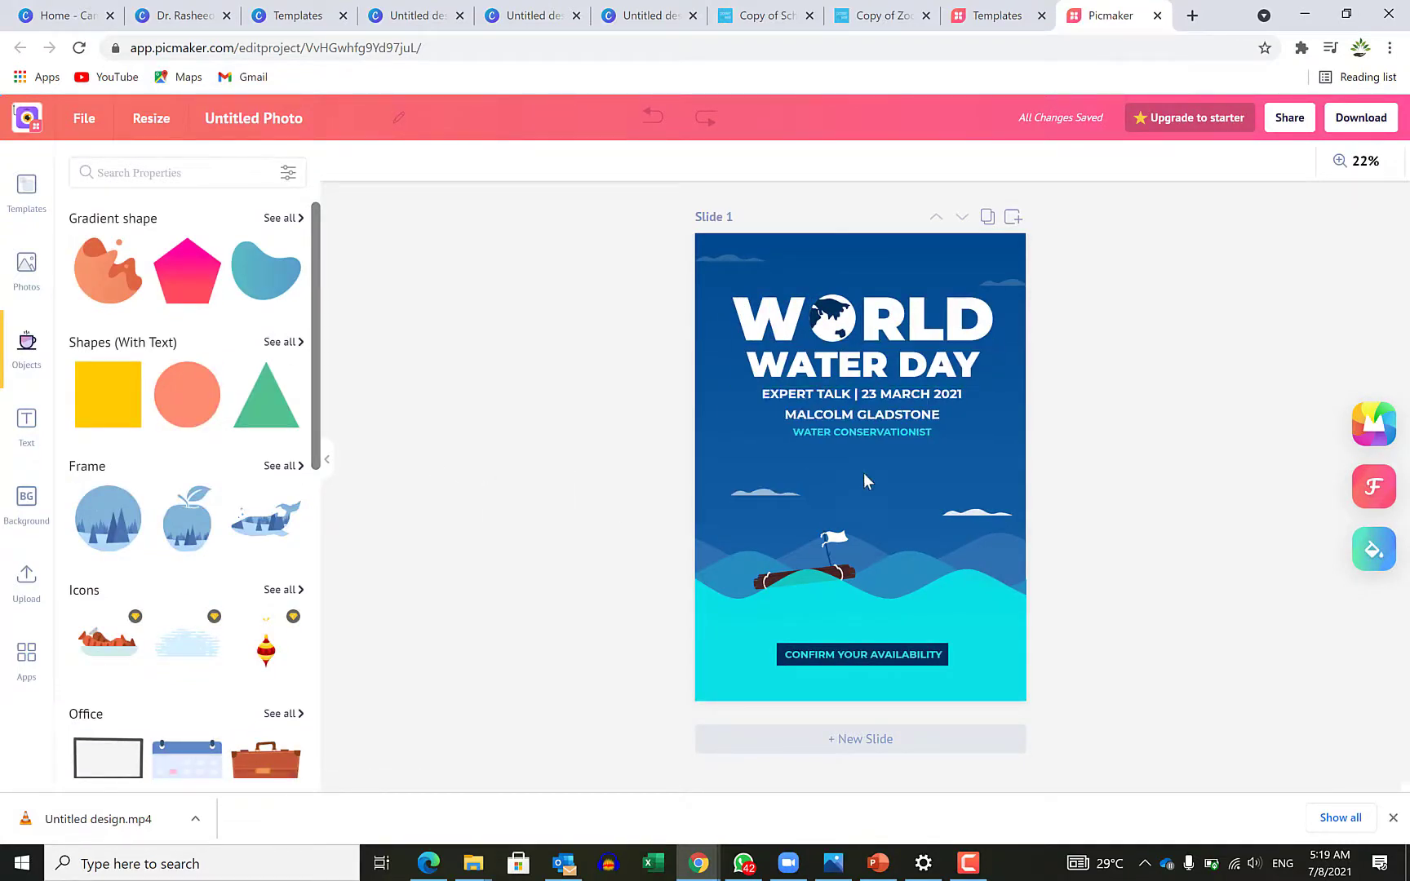
Step: Replace the "WORLD" heading text with "EPIC MENTORSHIP0" and set its font size to 90
{"action": "left_click", "coordinate": [935, 329]}
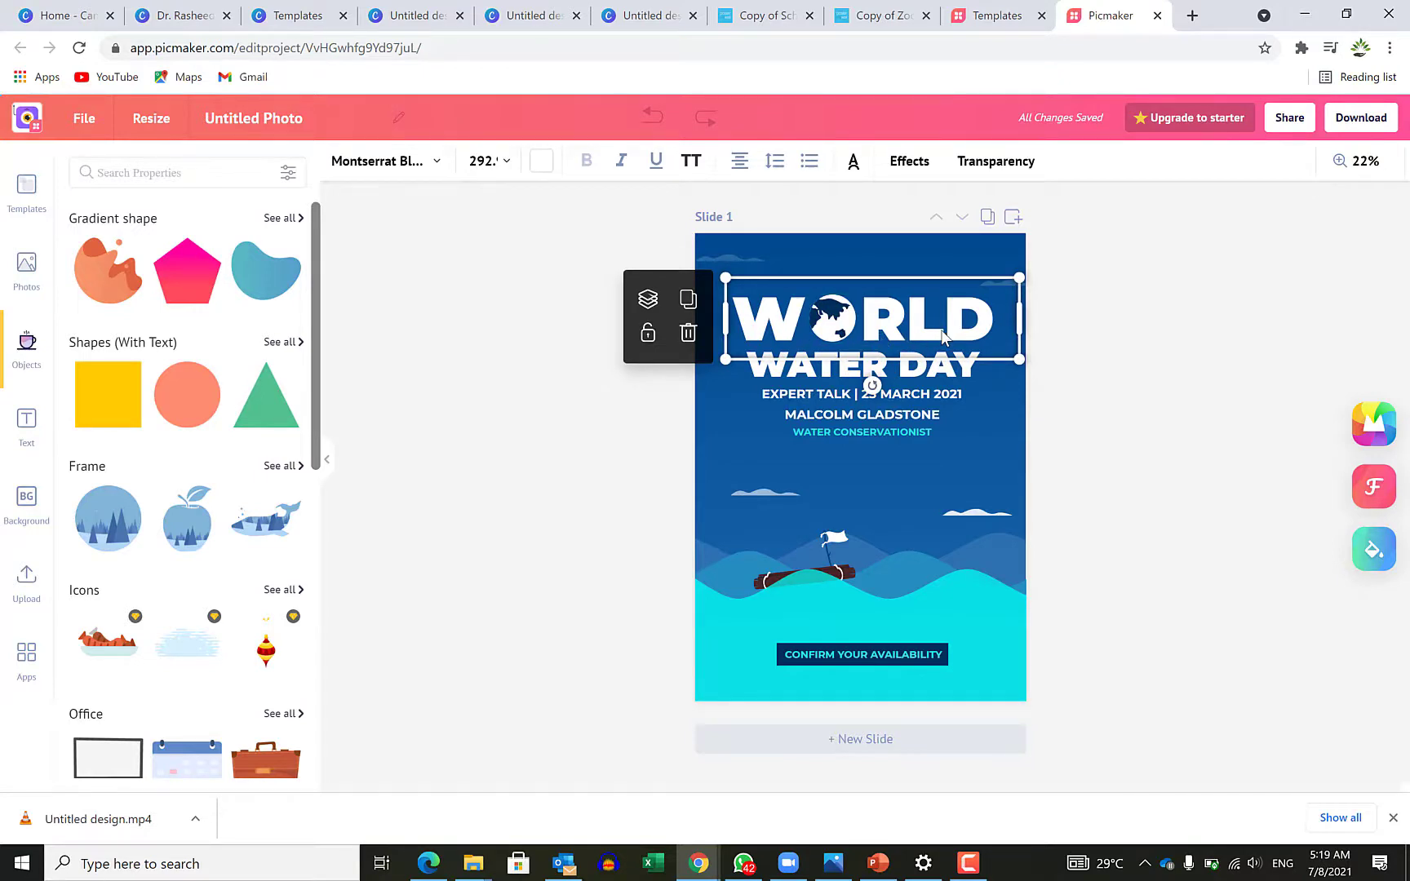
{"action": "left_click", "coordinate": [906, 387]}
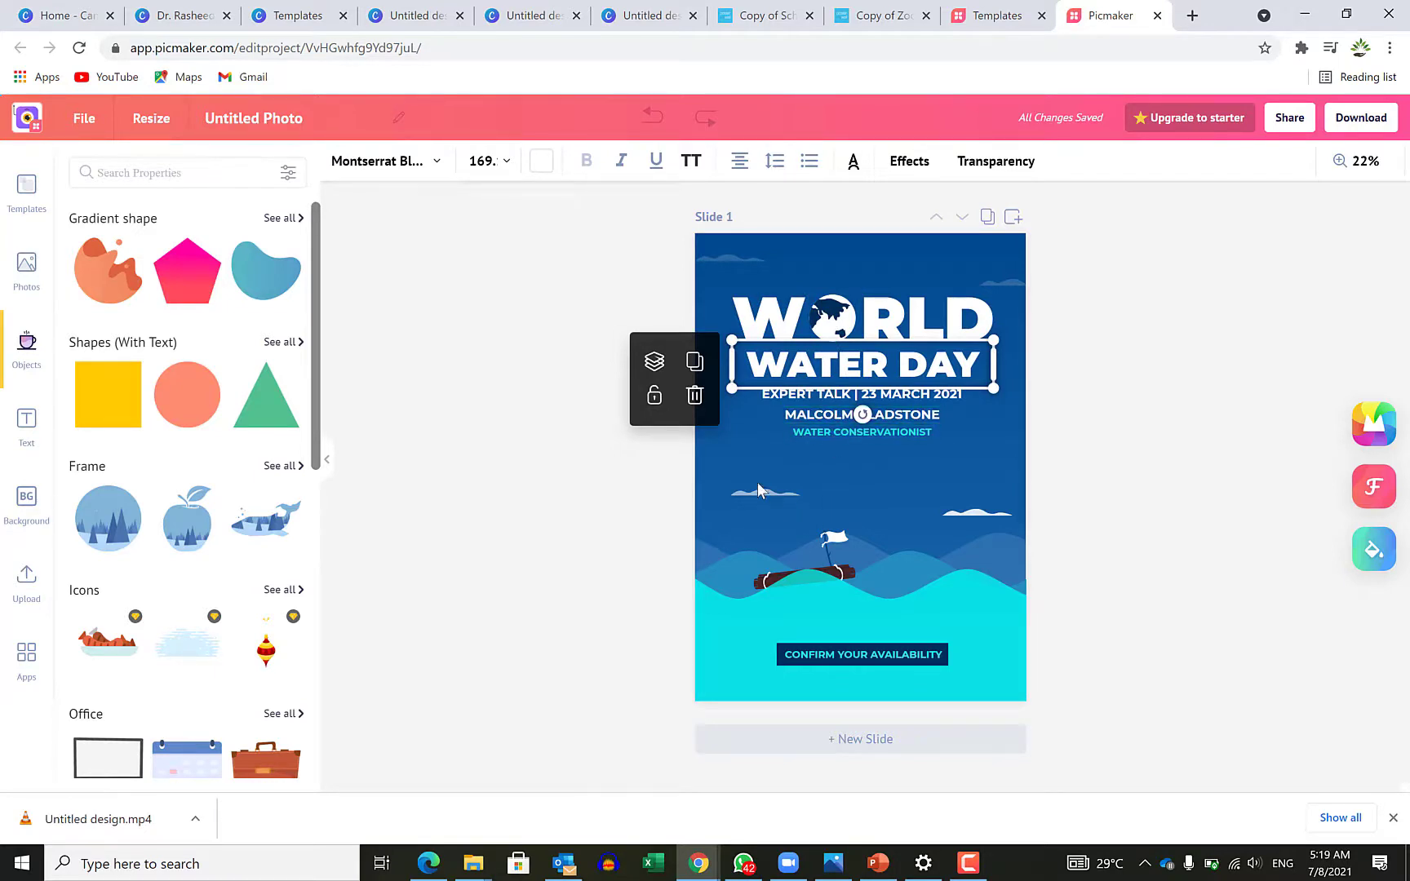
{"action": "left_click", "coordinate": [722, 449]}
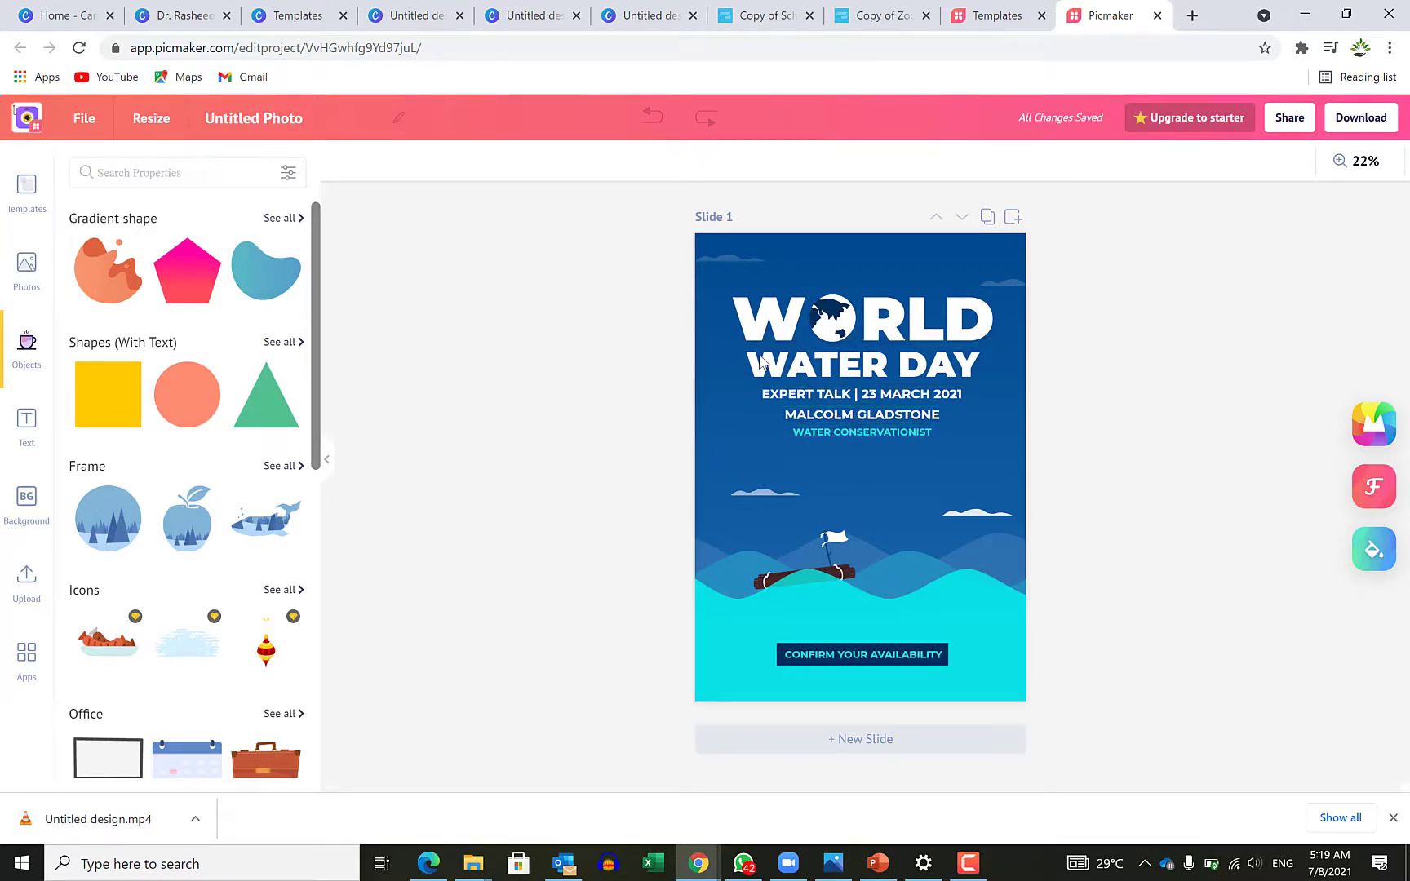
{"action": "left_click", "coordinate": [769, 306]}
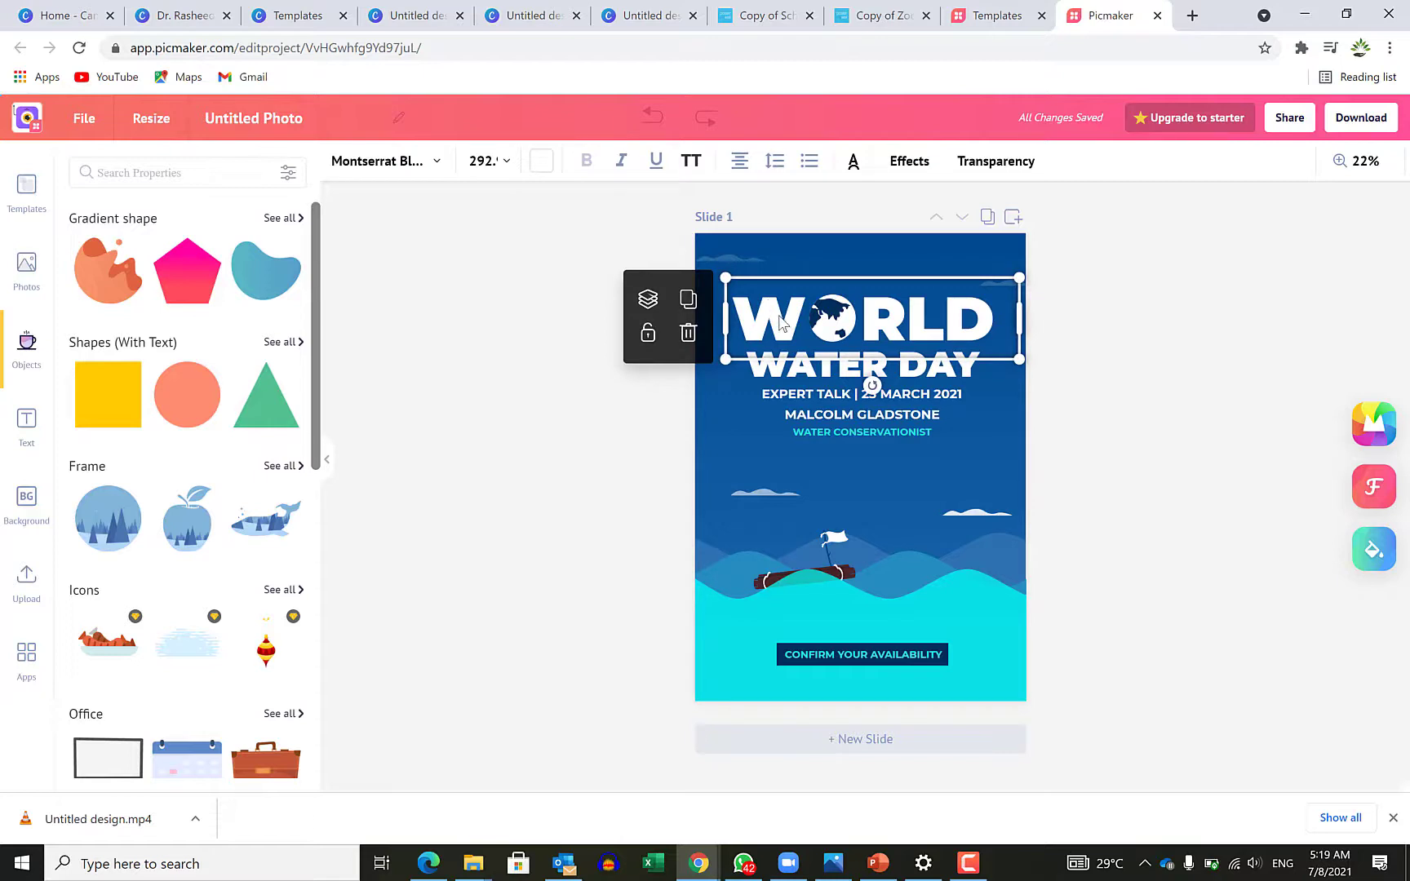
{"action": "double_click", "coordinate": [779, 321]}
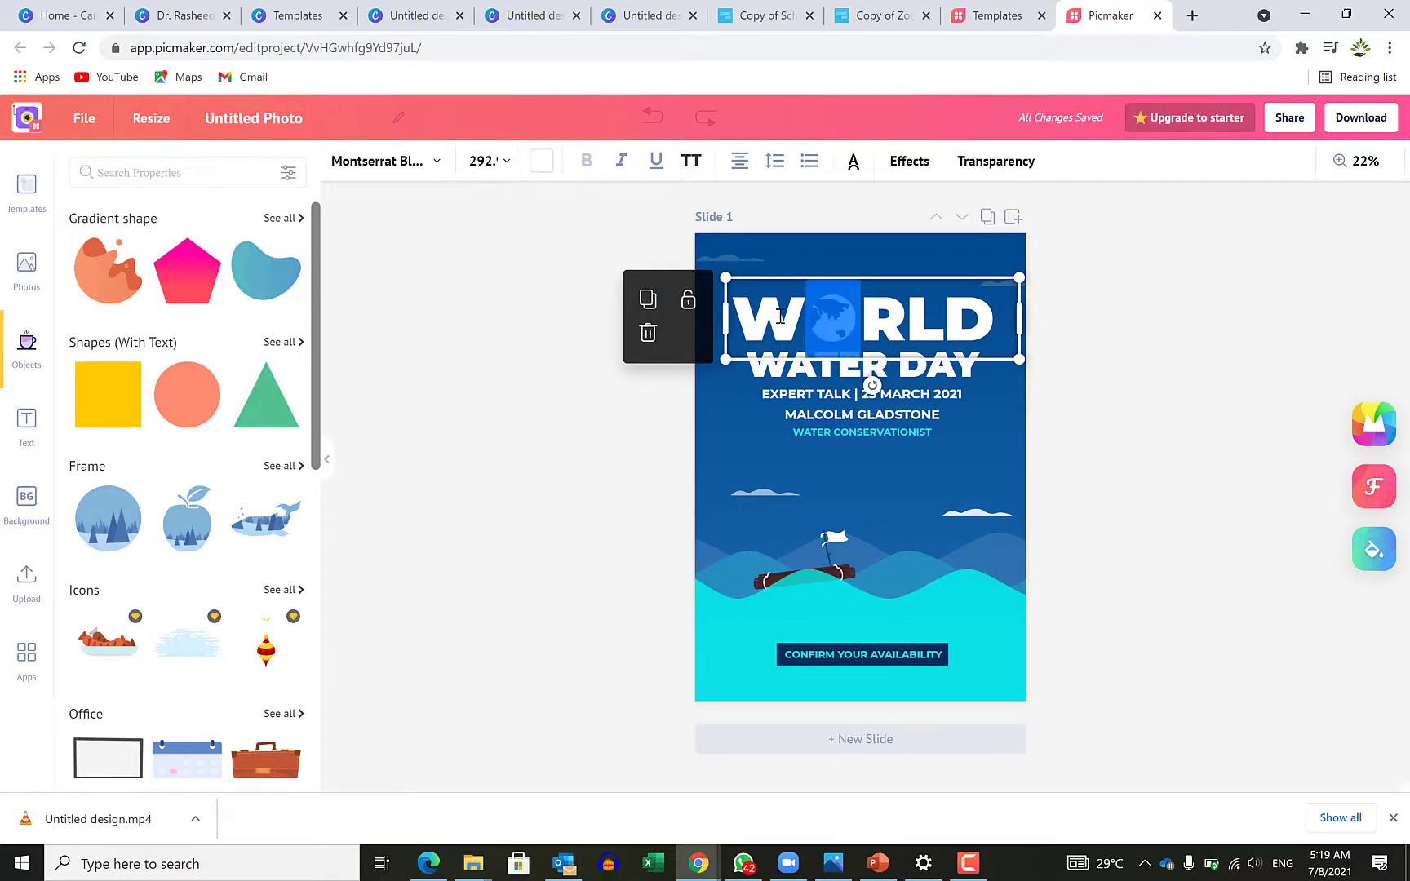
{"action": "triple_click", "coordinate": [781, 316]}
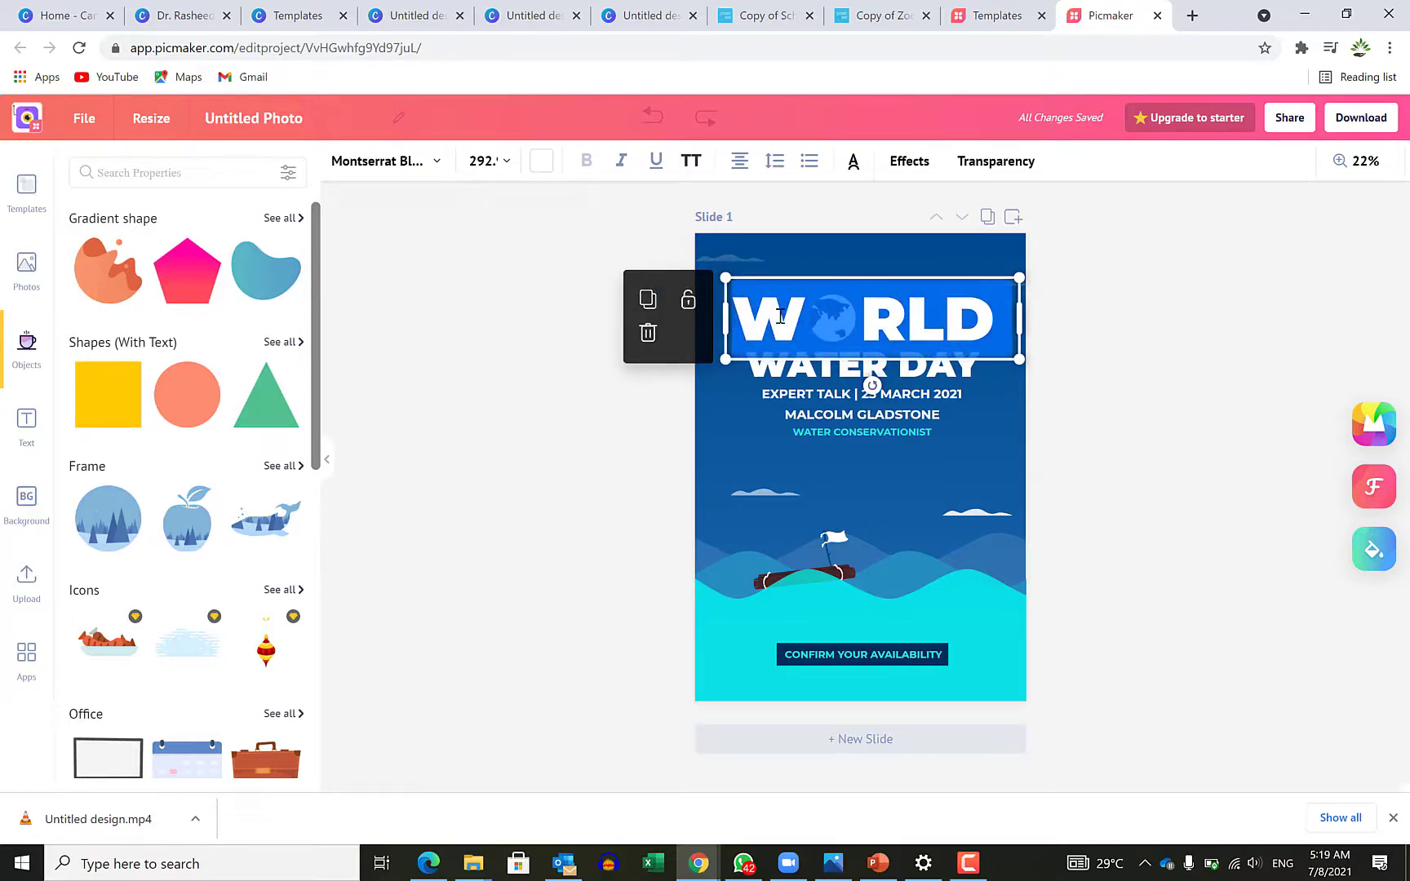
{"action": "type", "text": "EPIC MENTORSHIP0"}
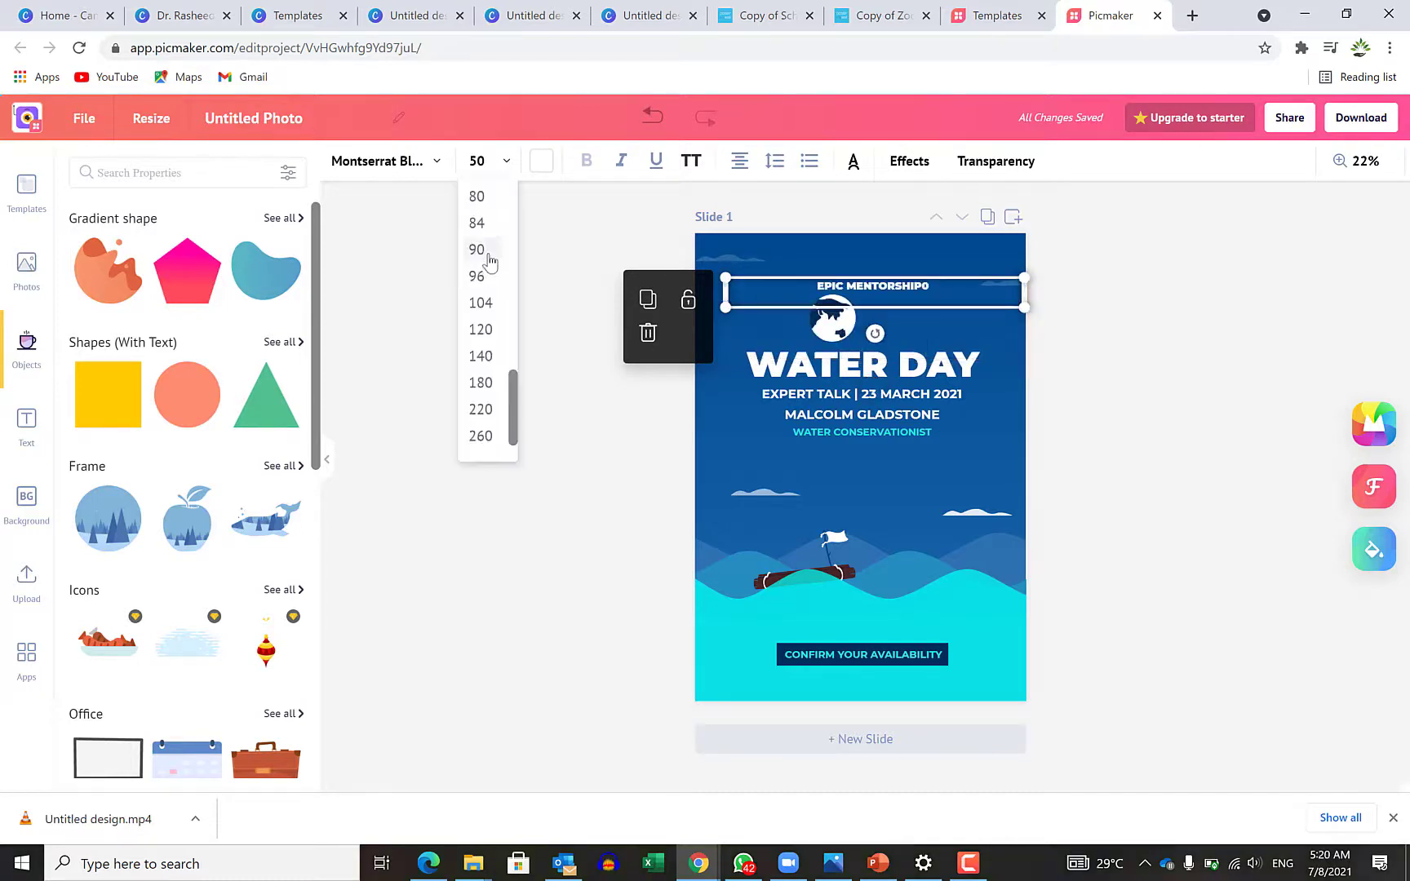
{"action": "left_click", "coordinate": [486, 252]}
{"action": "left_click", "coordinate": [1128, 374]}
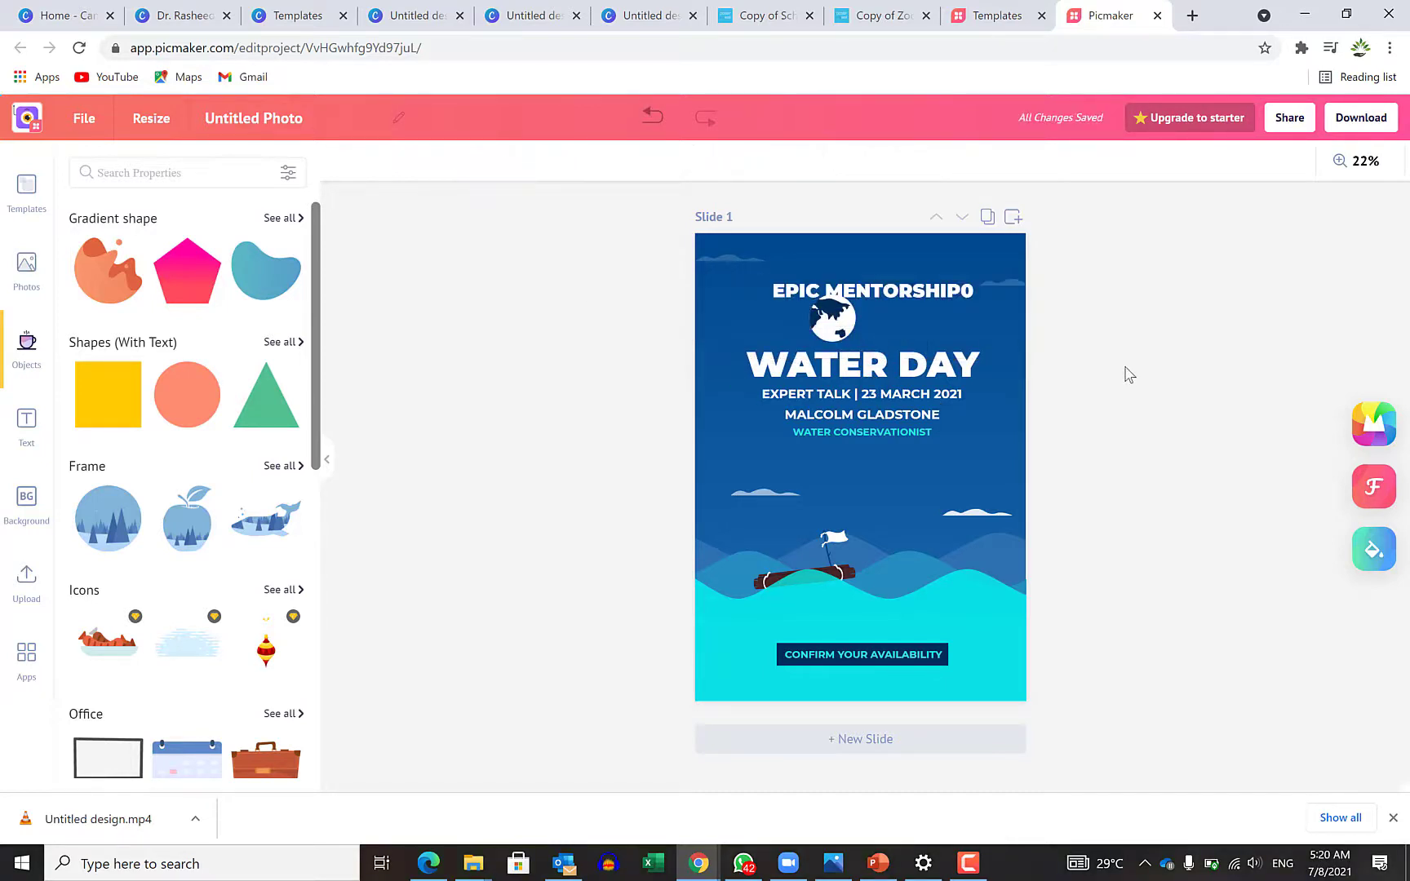
Step: Move the globe to the poster's left edge and lower the "EPIC MENTORSHIP0" heading beside it
{"action": "left_click", "coordinate": [845, 330]}
{"action": "left_click_drag", "start_coordinate": [830, 326], "coordinate": [720, 324]}
{"action": "left_click", "coordinate": [879, 308]}
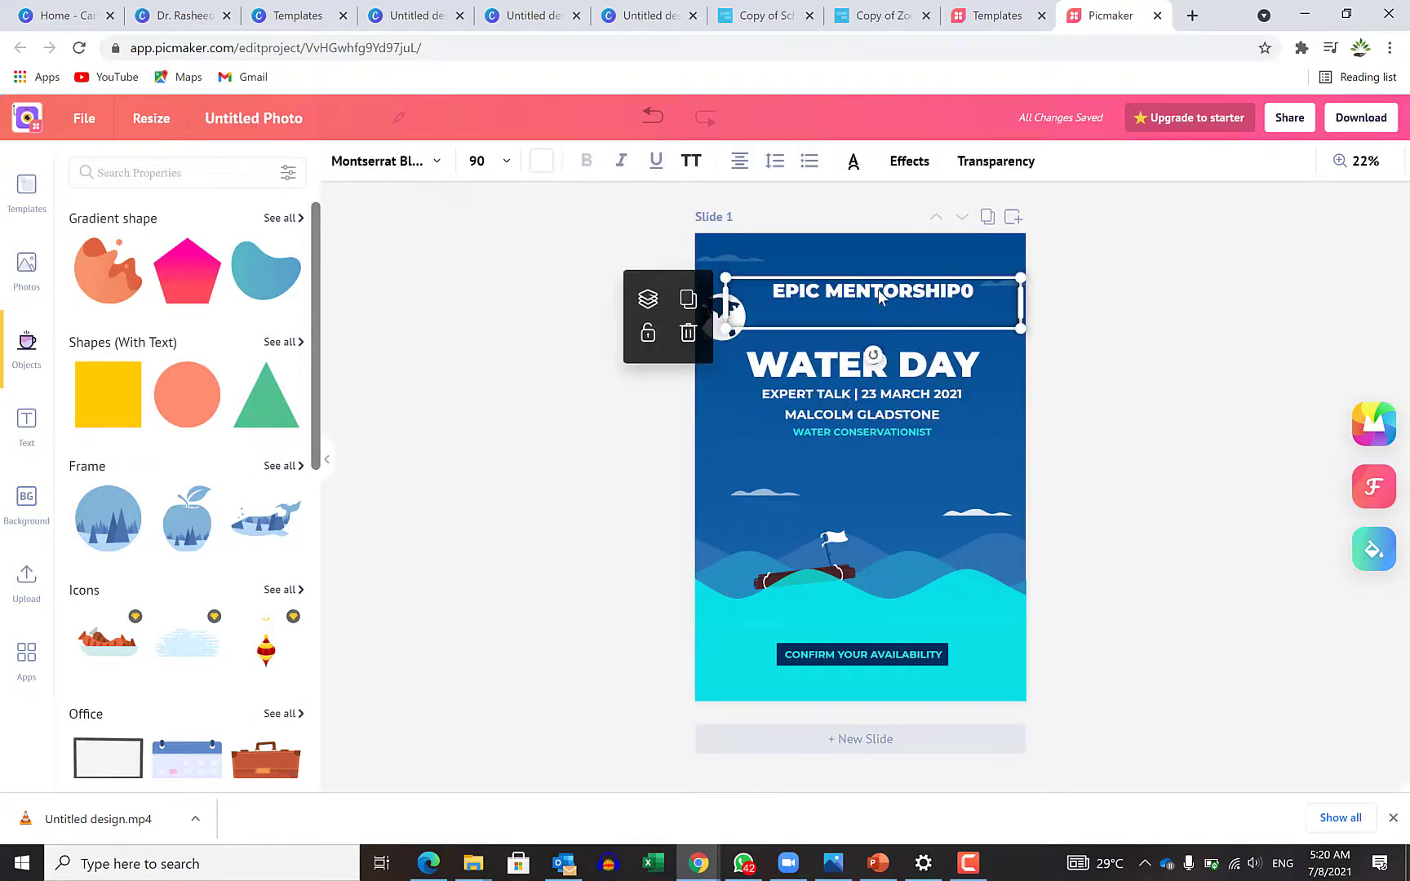
{"action": "left_click_drag", "start_coordinate": [881, 294], "coordinate": [873, 321]}
{"action": "left_click", "coordinate": [1083, 356]}
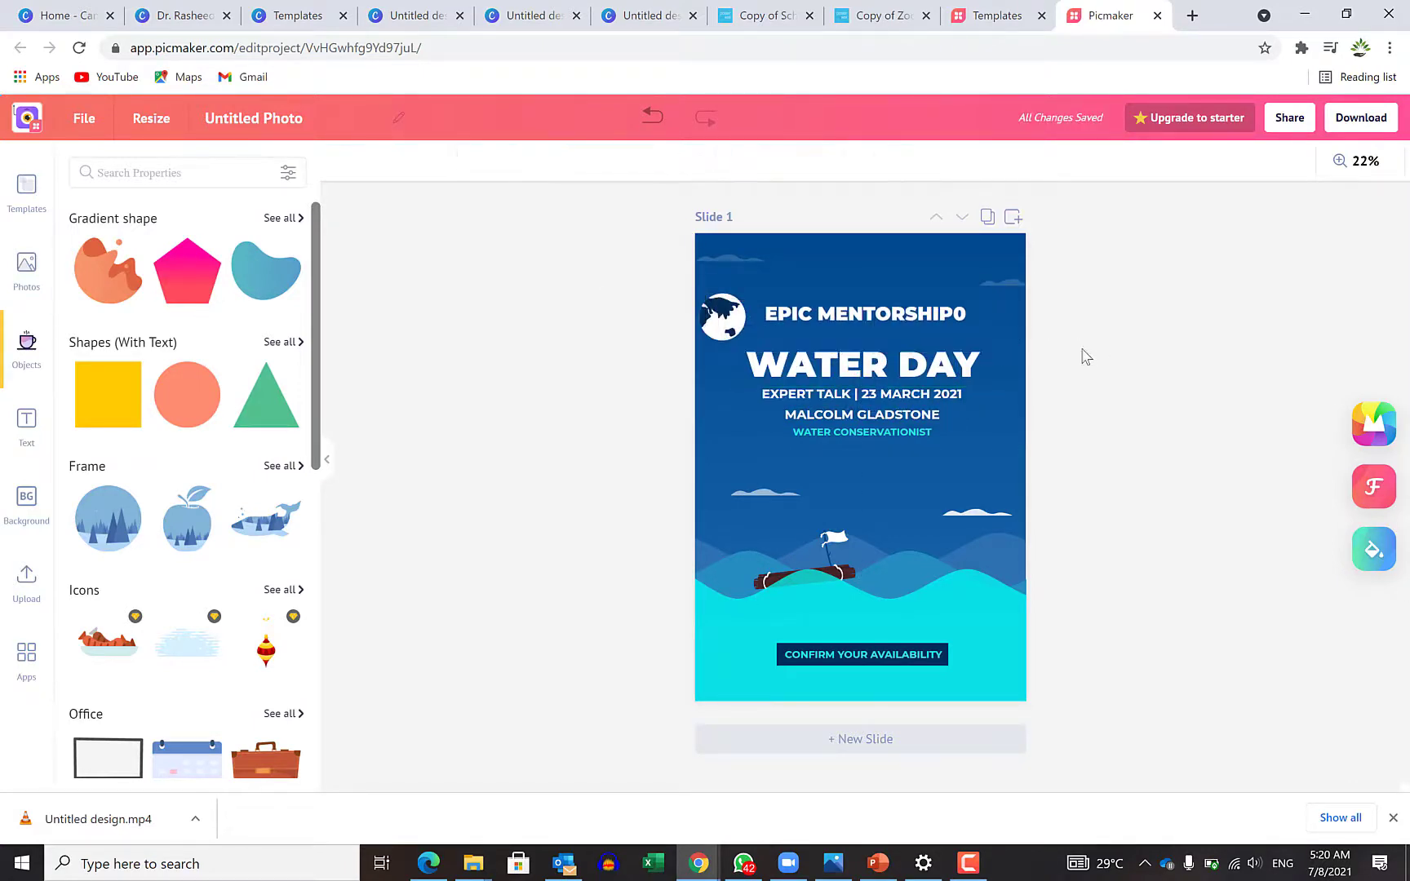
Step: Delete the "EPIC MENTORSHIP0" heading from the poster
{"action": "left_click", "coordinate": [878, 324]}
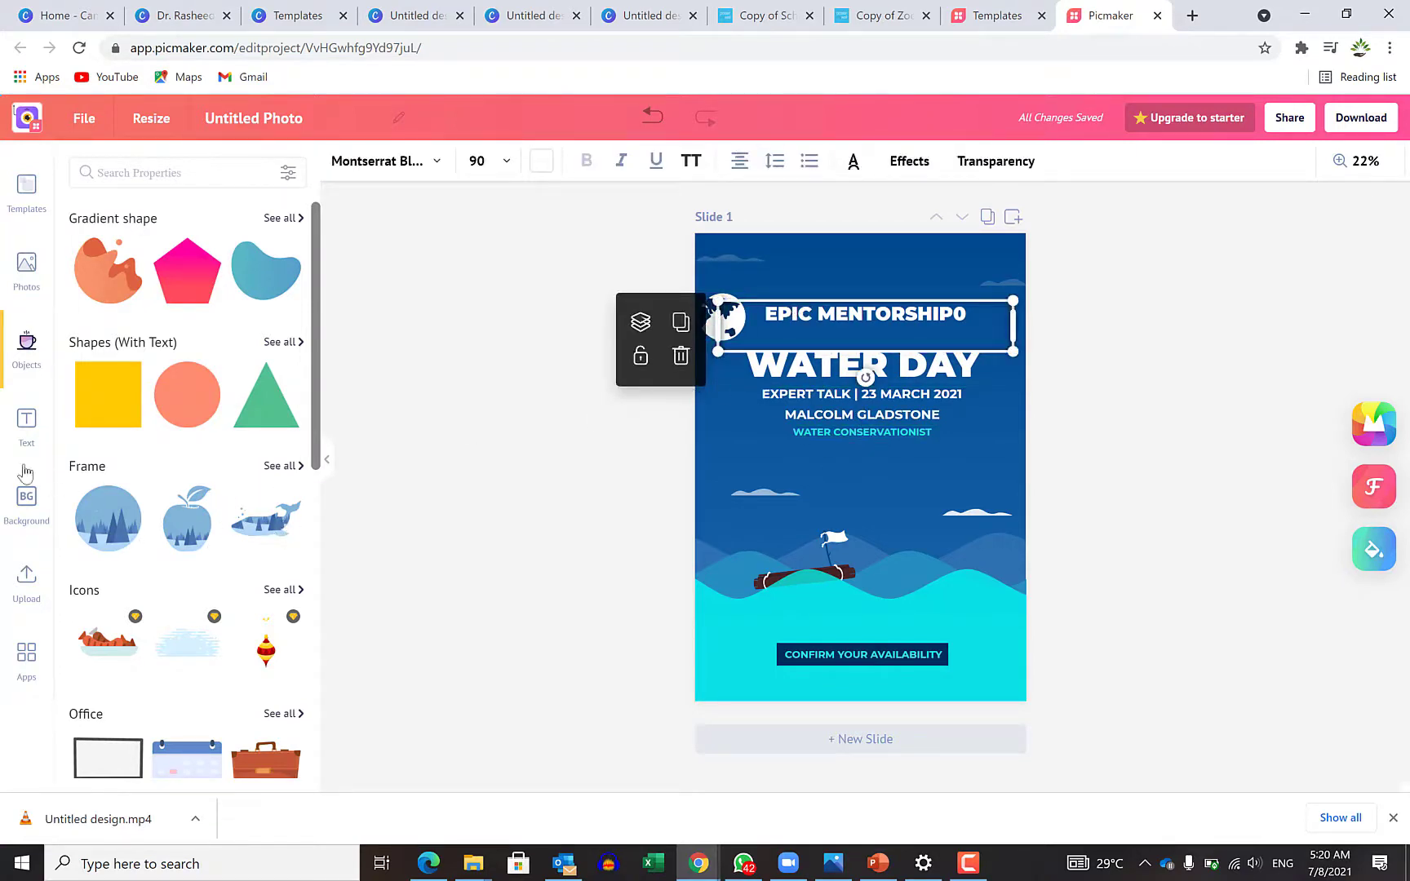
{"action": "left_click", "coordinate": [33, 431]}
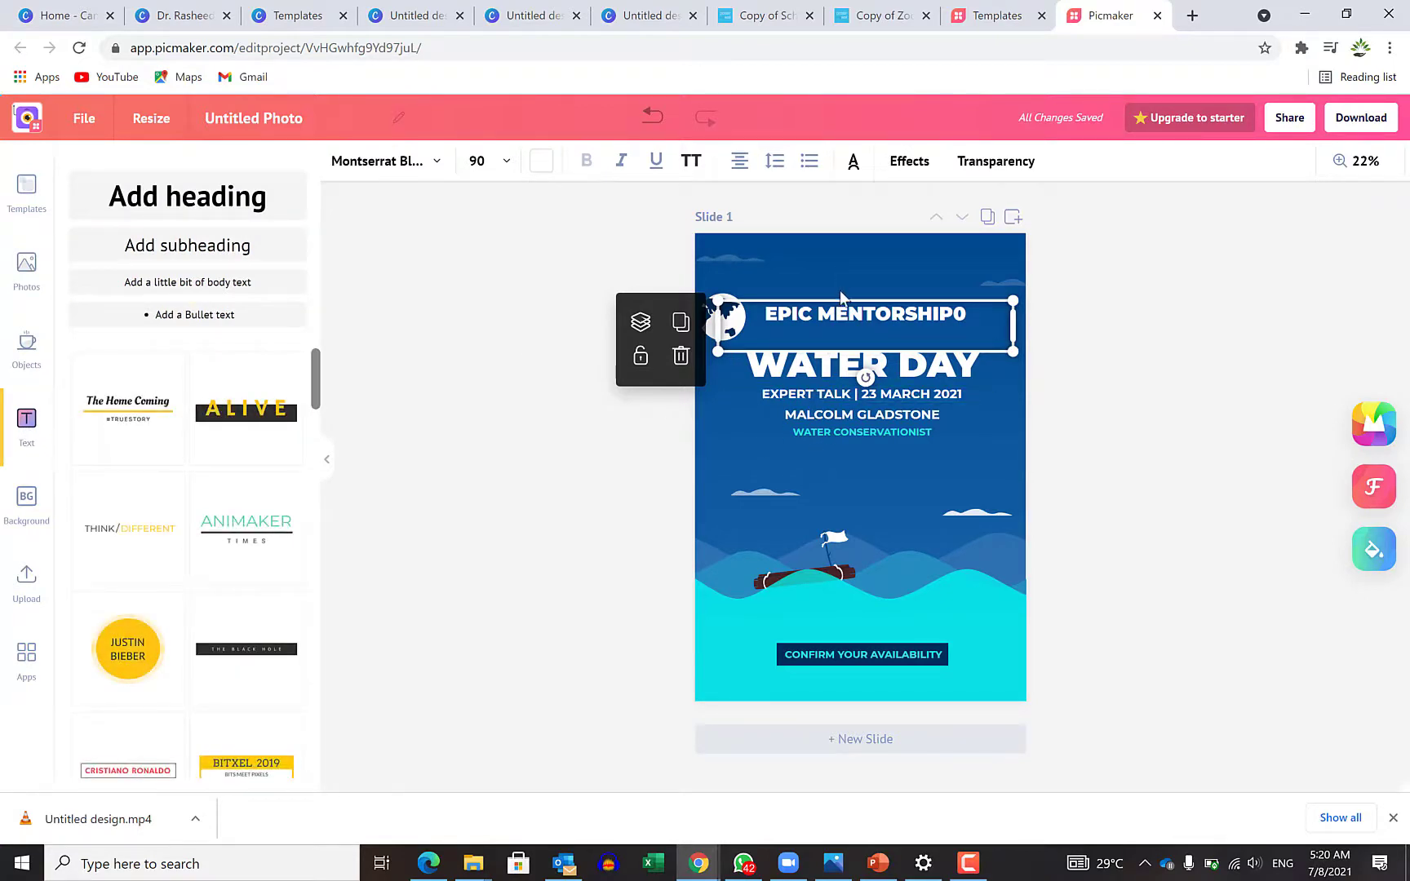
{"action": "key", "text": "Delete"}
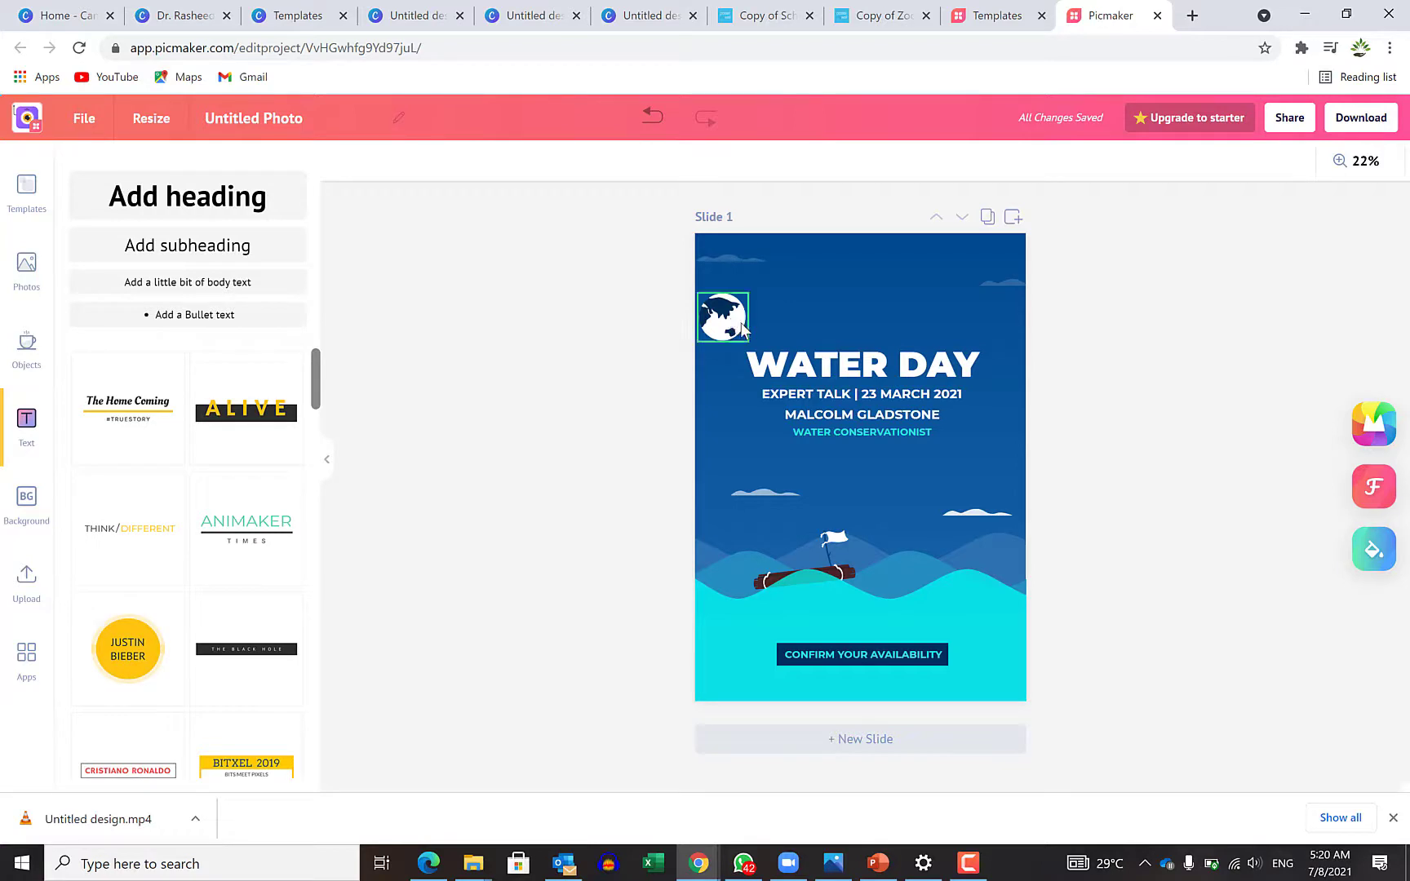
Step: Add a subheading reading "Glaring your ideas" below the "WATER CONSERVATIONIST" line
{"action": "left_click_drag", "start_coordinate": [163, 261], "coordinate": [907, 472]}
{"action": "double_click", "coordinate": [907, 471]}
{"action": "type", "text": "Glaring your ideas"}
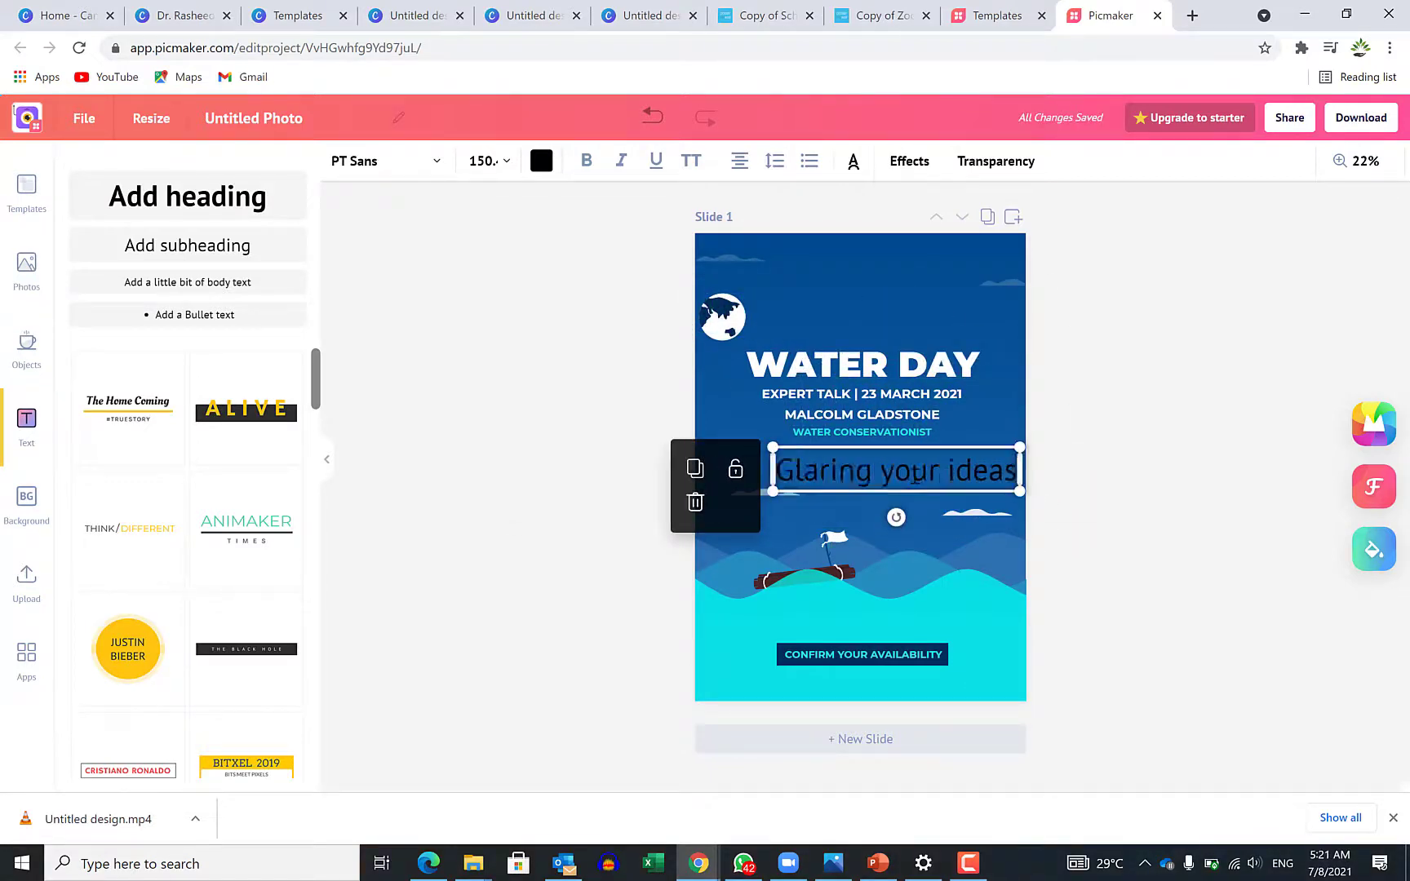
Step: Colour the "Glaring your ideas" subheading white and shift it left so it sits centred on the poster
{"action": "key", "text": "ctrl+a"}
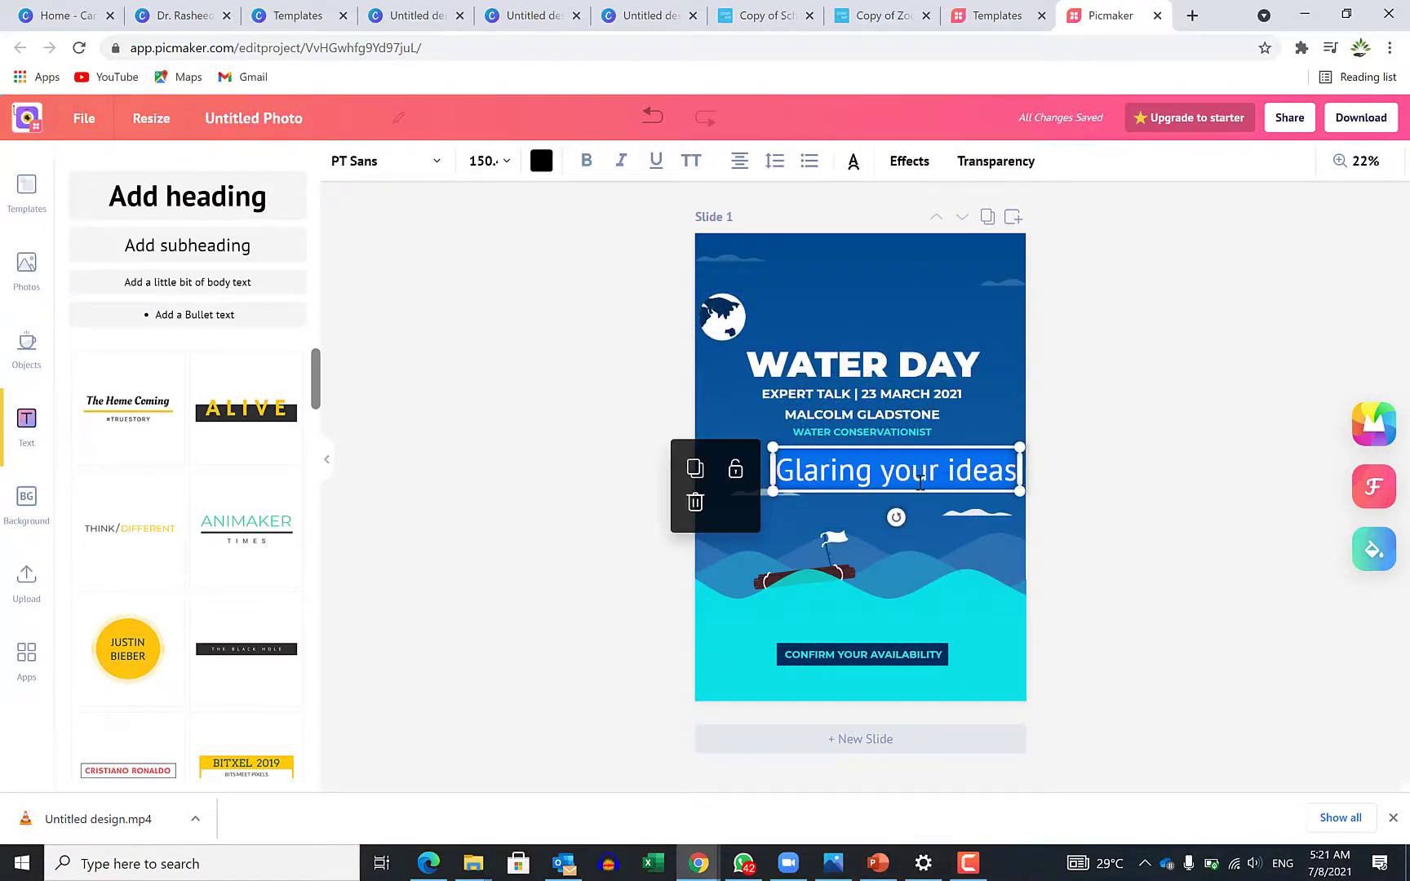
{"action": "left_click", "coordinate": [541, 163]}
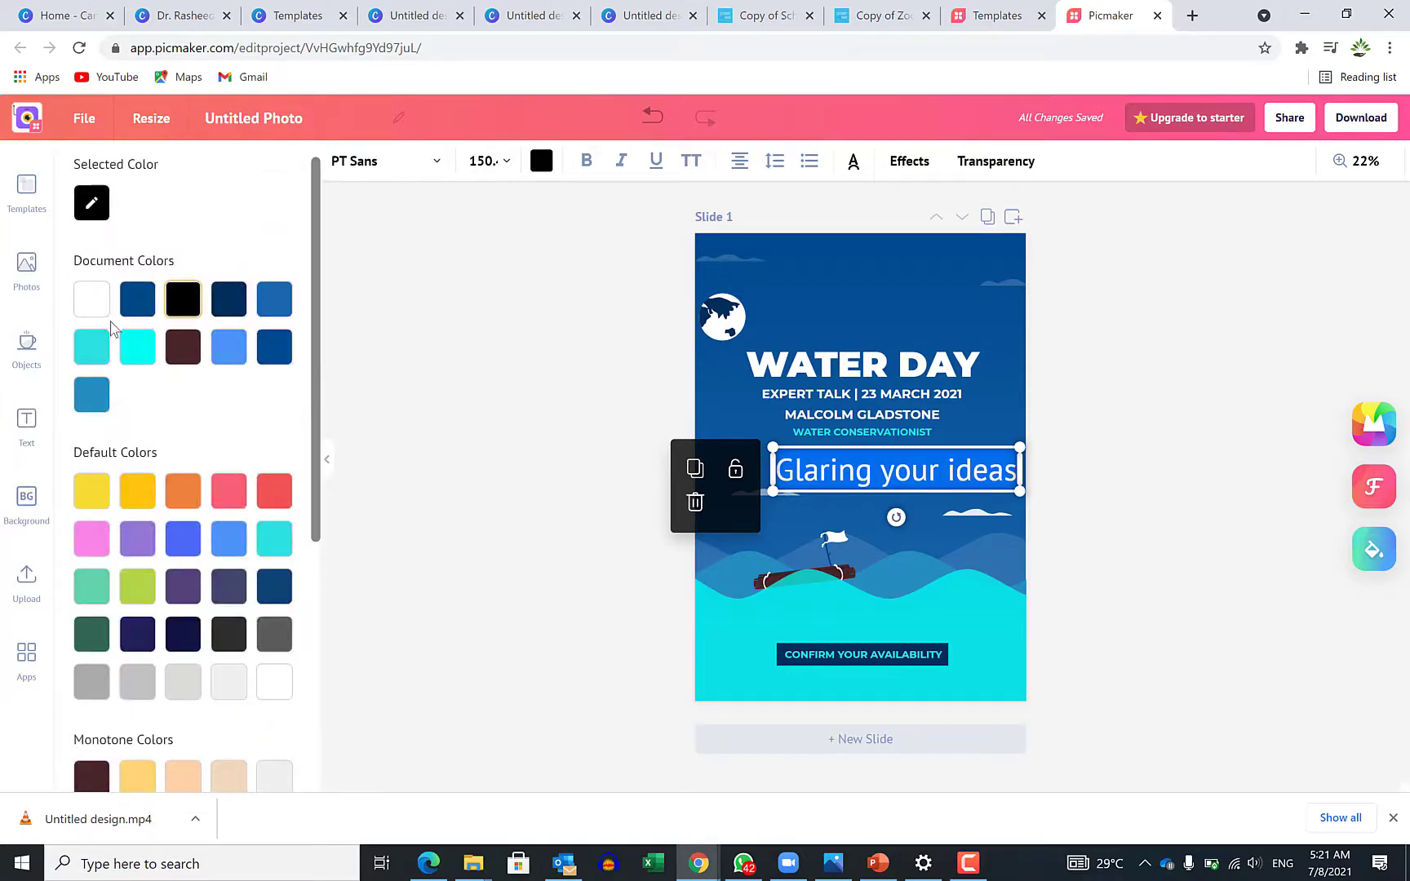
{"action": "left_click", "coordinate": [92, 300]}
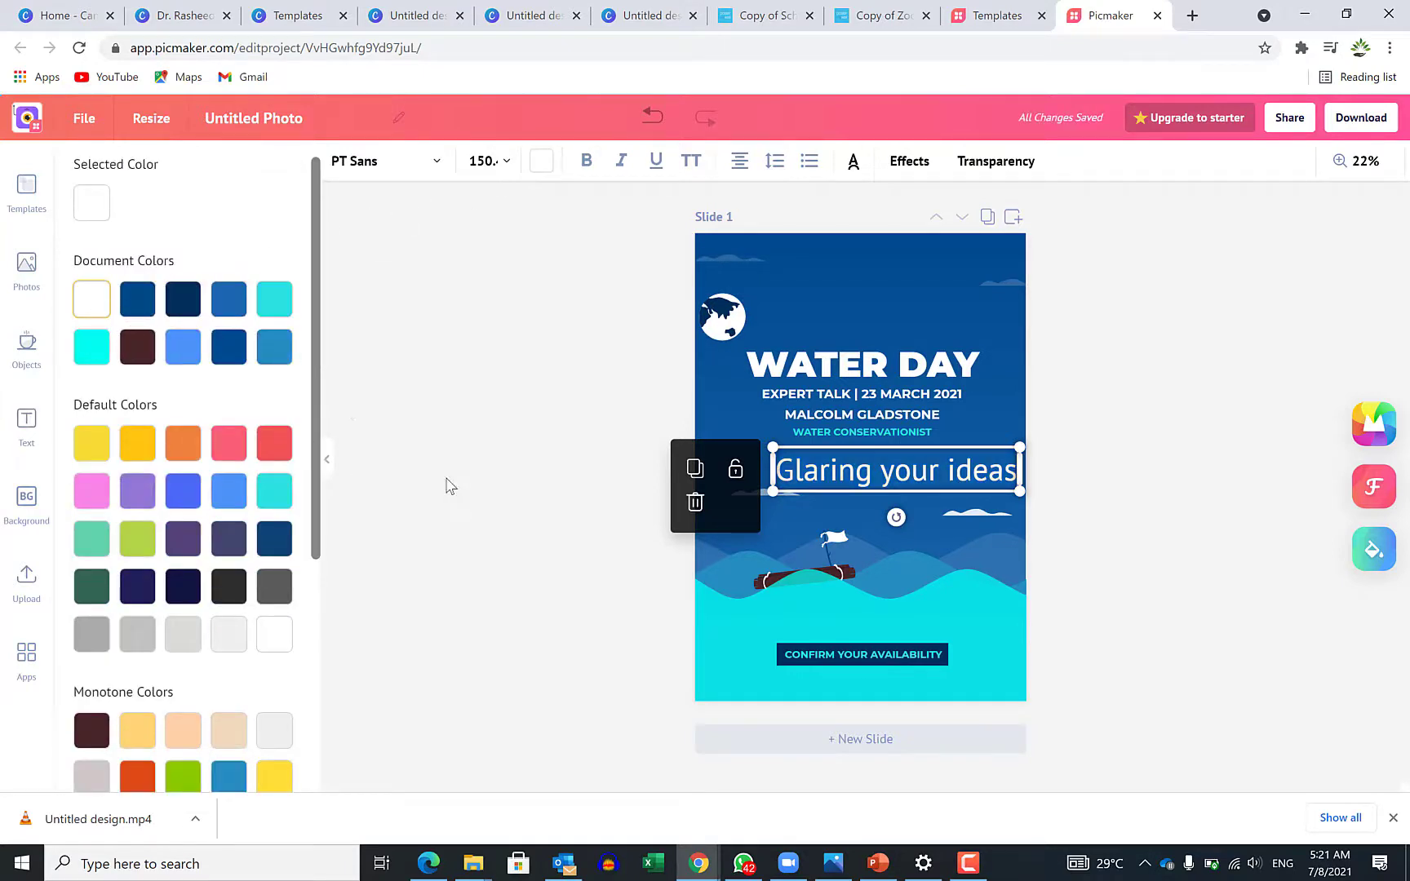
{"action": "left_click", "coordinate": [519, 510]}
{"action": "left_click", "coordinate": [947, 478]}
{"action": "left_click_drag", "start_coordinate": [923, 478], "coordinate": [890, 475]}
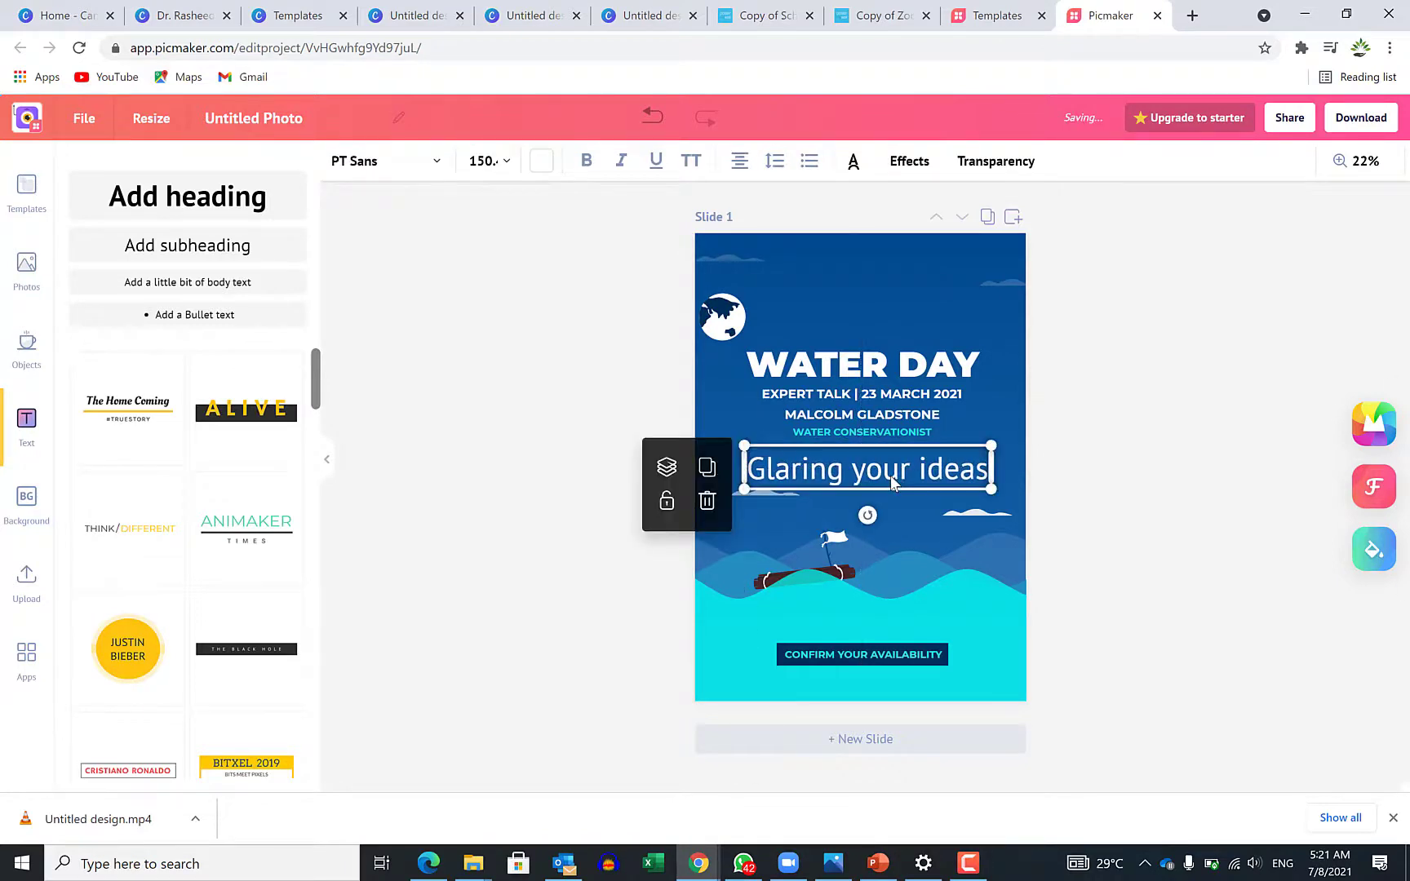
Step: Move the globe to the centre, directly above the "WATER DAY" heading
{"action": "left_click", "coordinate": [721, 318]}
{"action": "left_click_drag", "start_coordinate": [720, 319], "coordinate": [862, 317]}
{"action": "left_click", "coordinate": [1058, 365]}
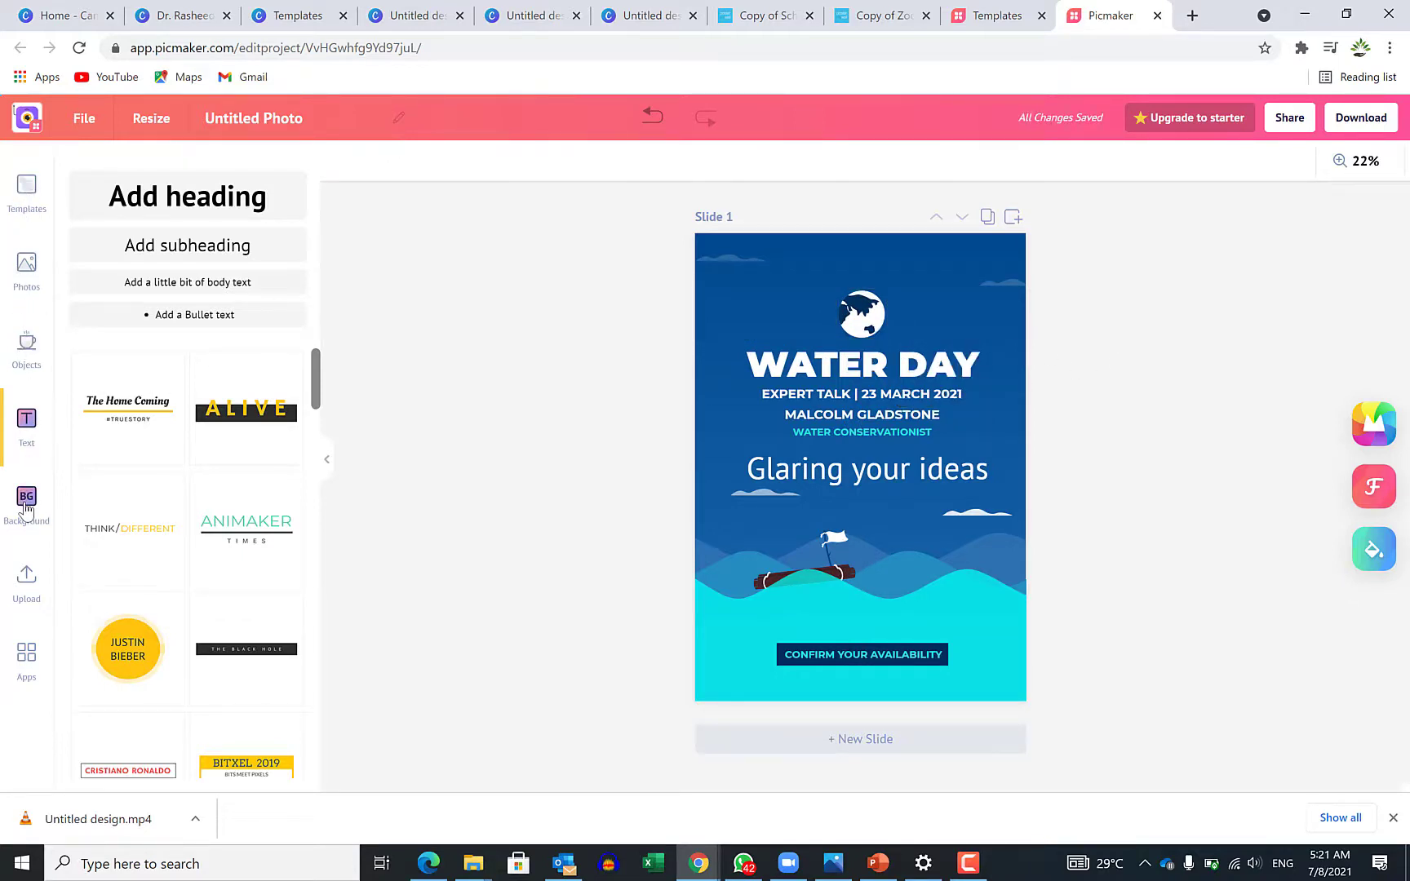
Step: Upload the "Audience connection" image from the OTHER thumbnails folder to the uploaded files
{"action": "left_click", "coordinate": [27, 578]}
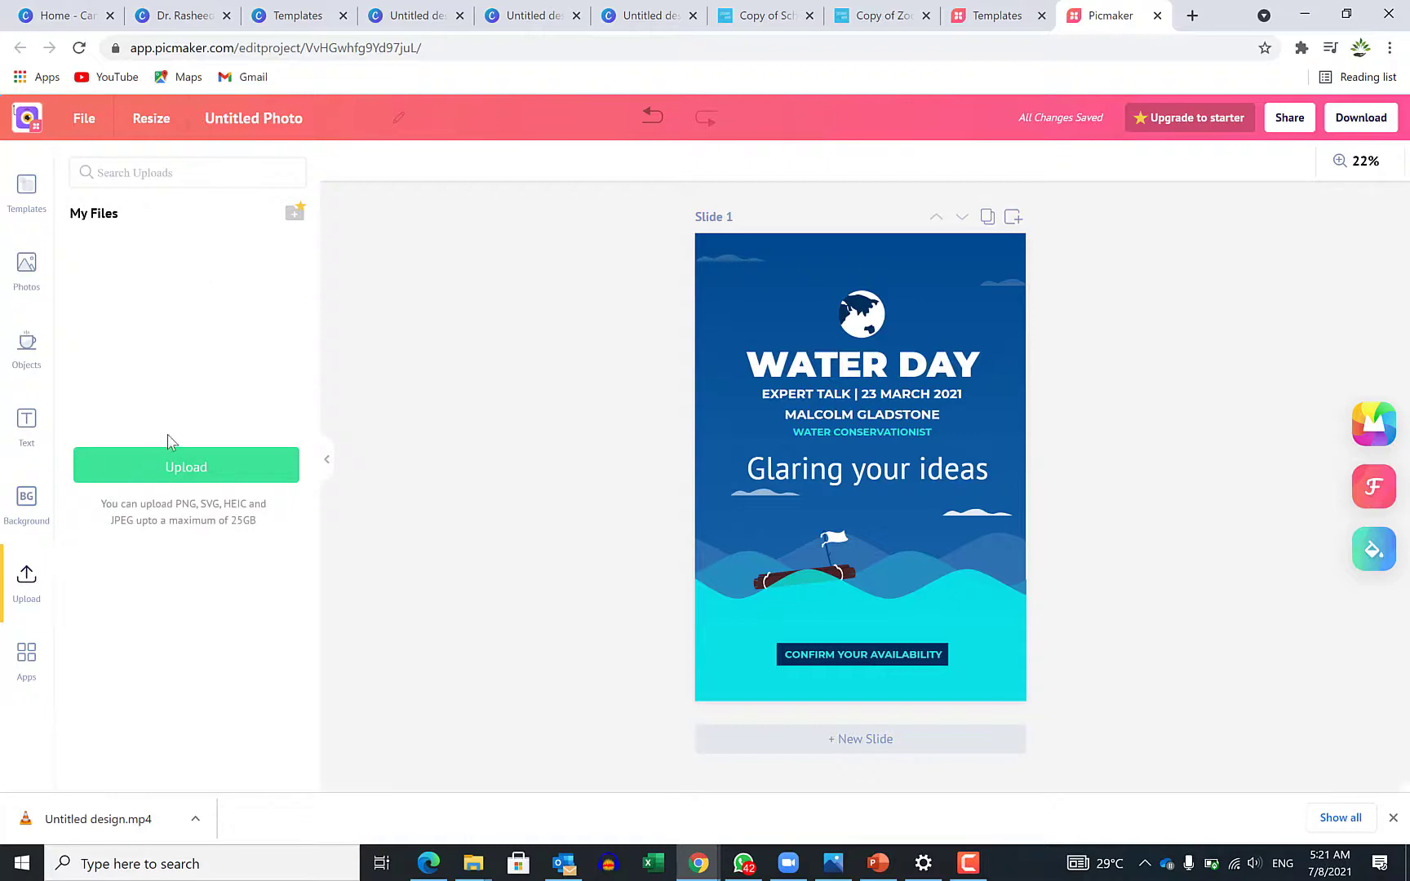
{"action": "left_click", "coordinate": [186, 482]}
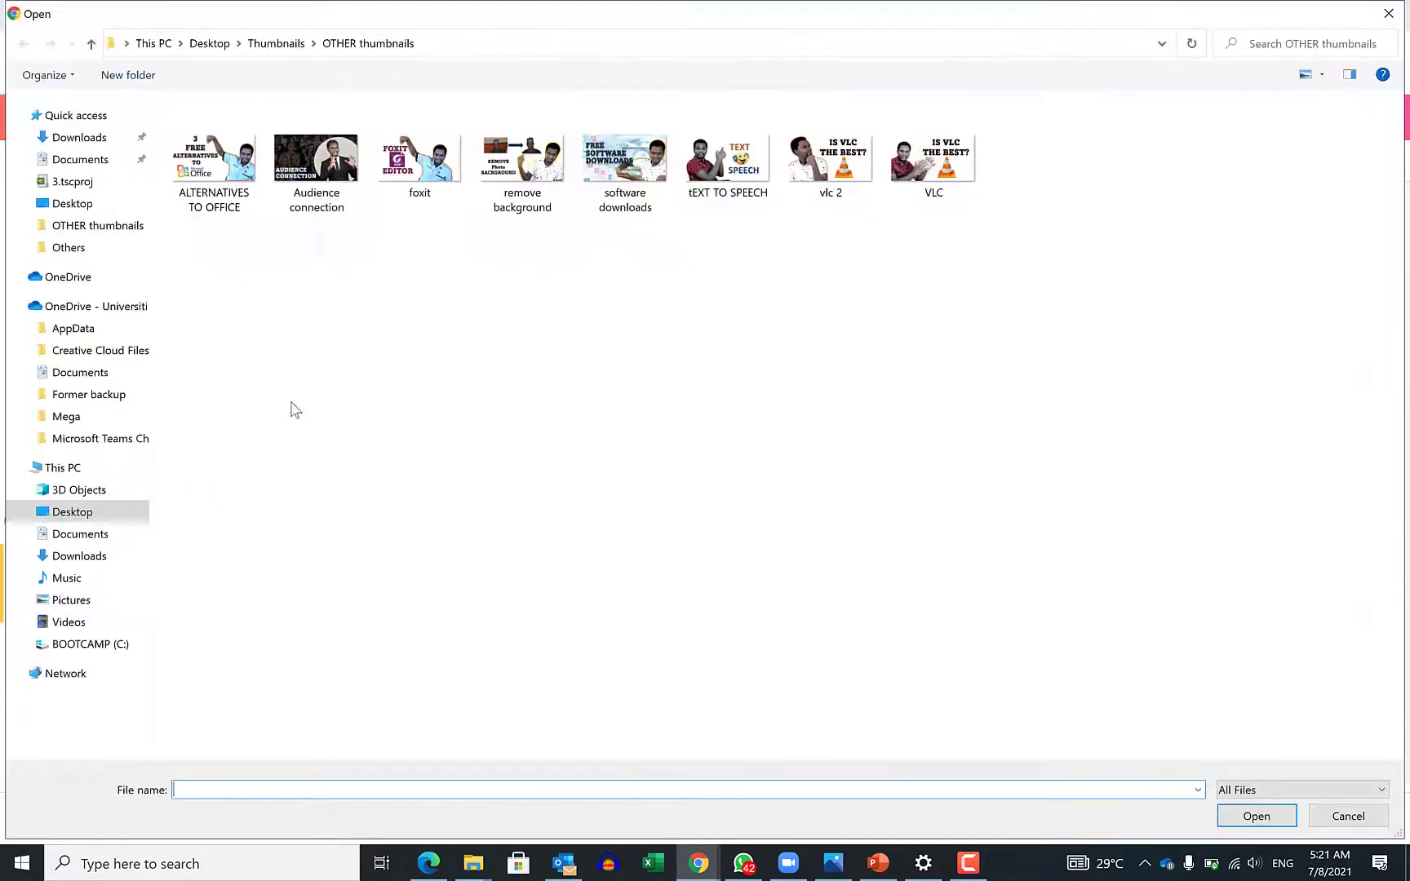
{"action": "left_click", "coordinate": [295, 157]}
{"action": "key", "text": "Return"}
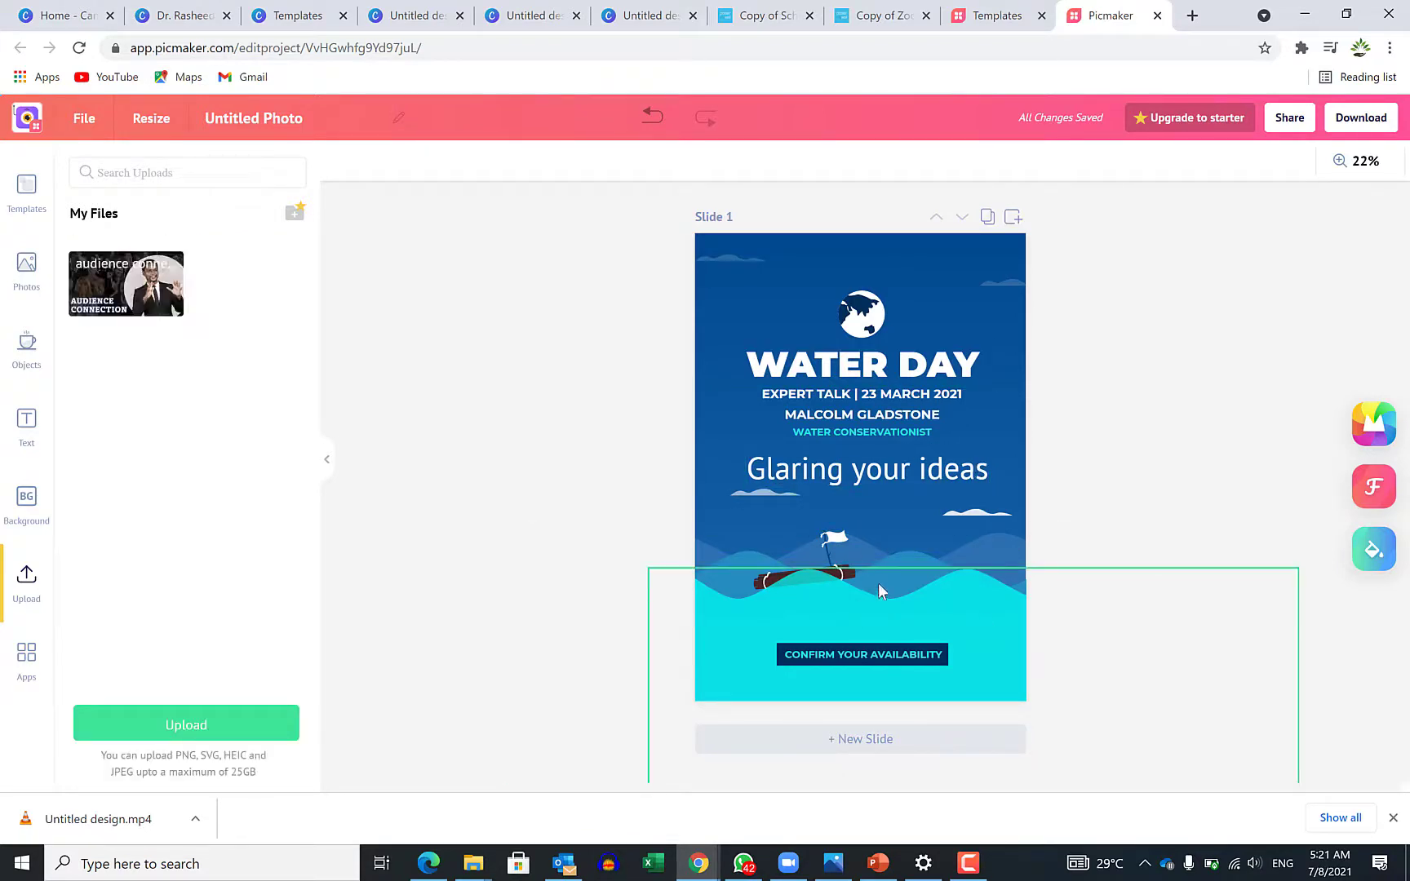
Step: Download the poster as a PNG, view the downloaded "Untitled Photo.png", and return to the design
{"action": "left_click", "coordinate": [1364, 120]}
{"action": "left_click", "coordinate": [1327, 180]}
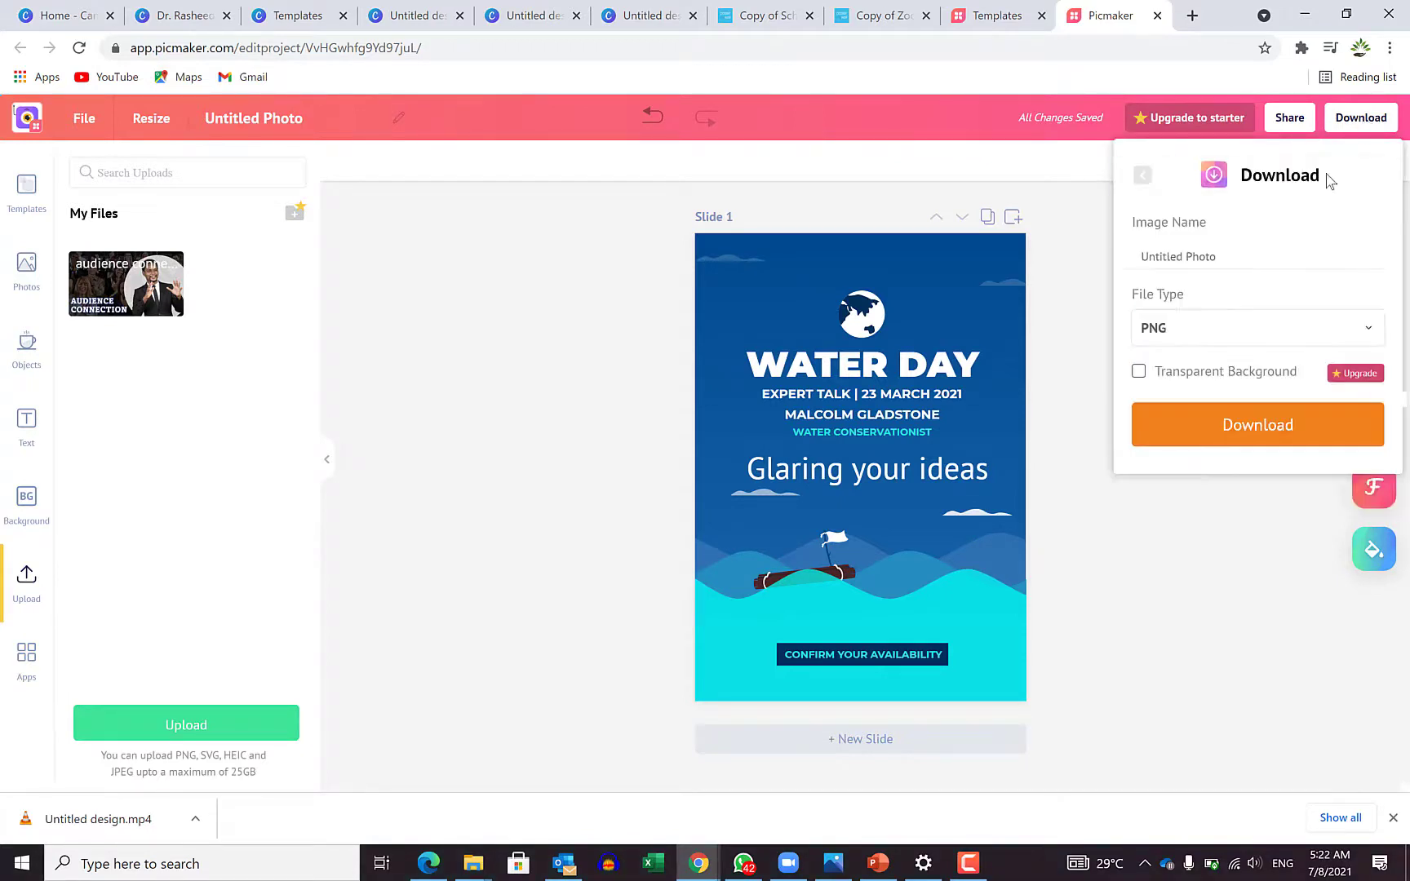
{"action": "left_click", "coordinate": [1244, 330]}
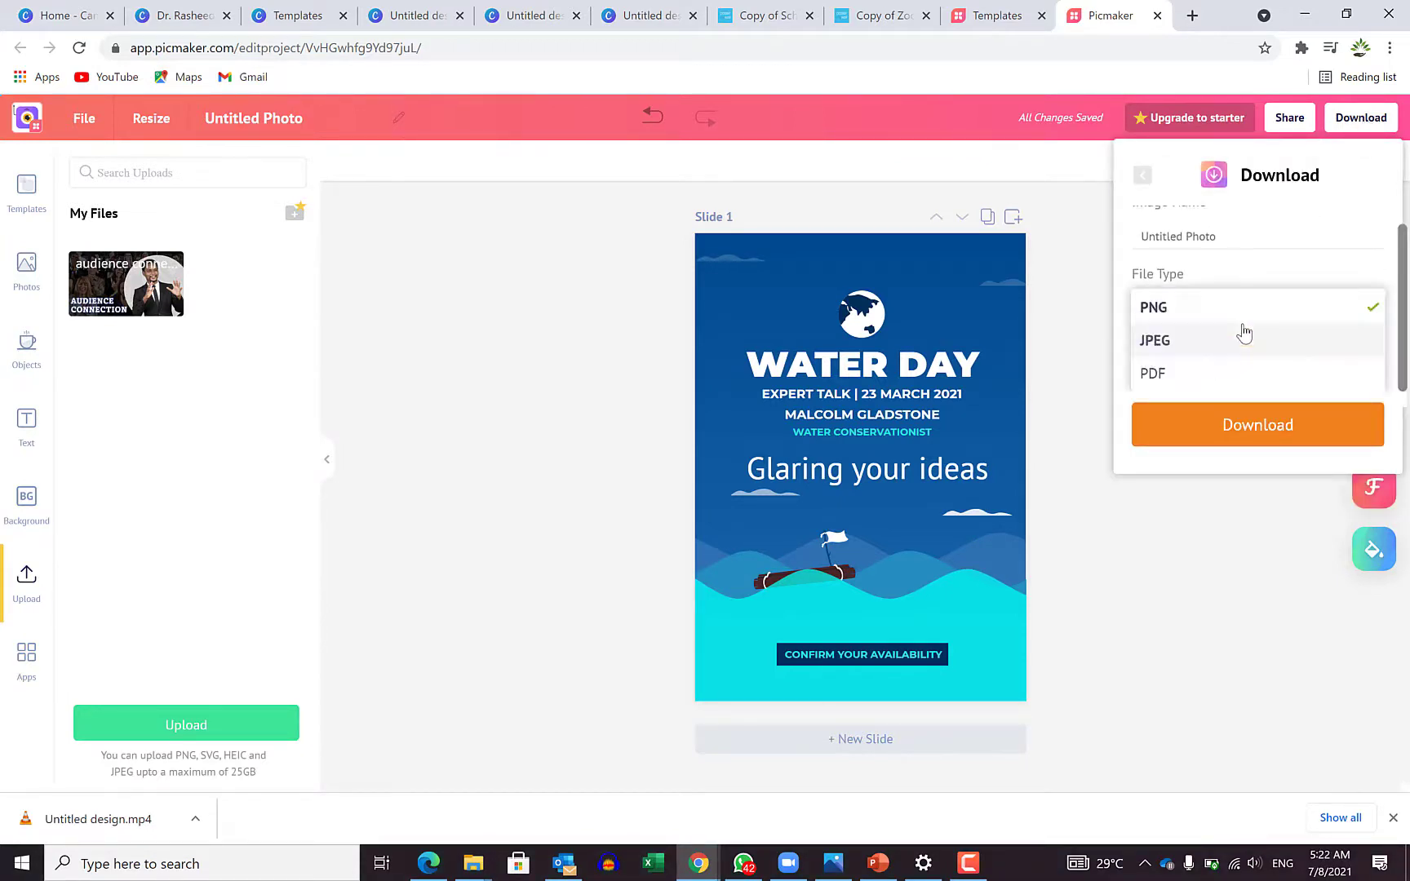
{"action": "left_click", "coordinate": [1241, 315]}
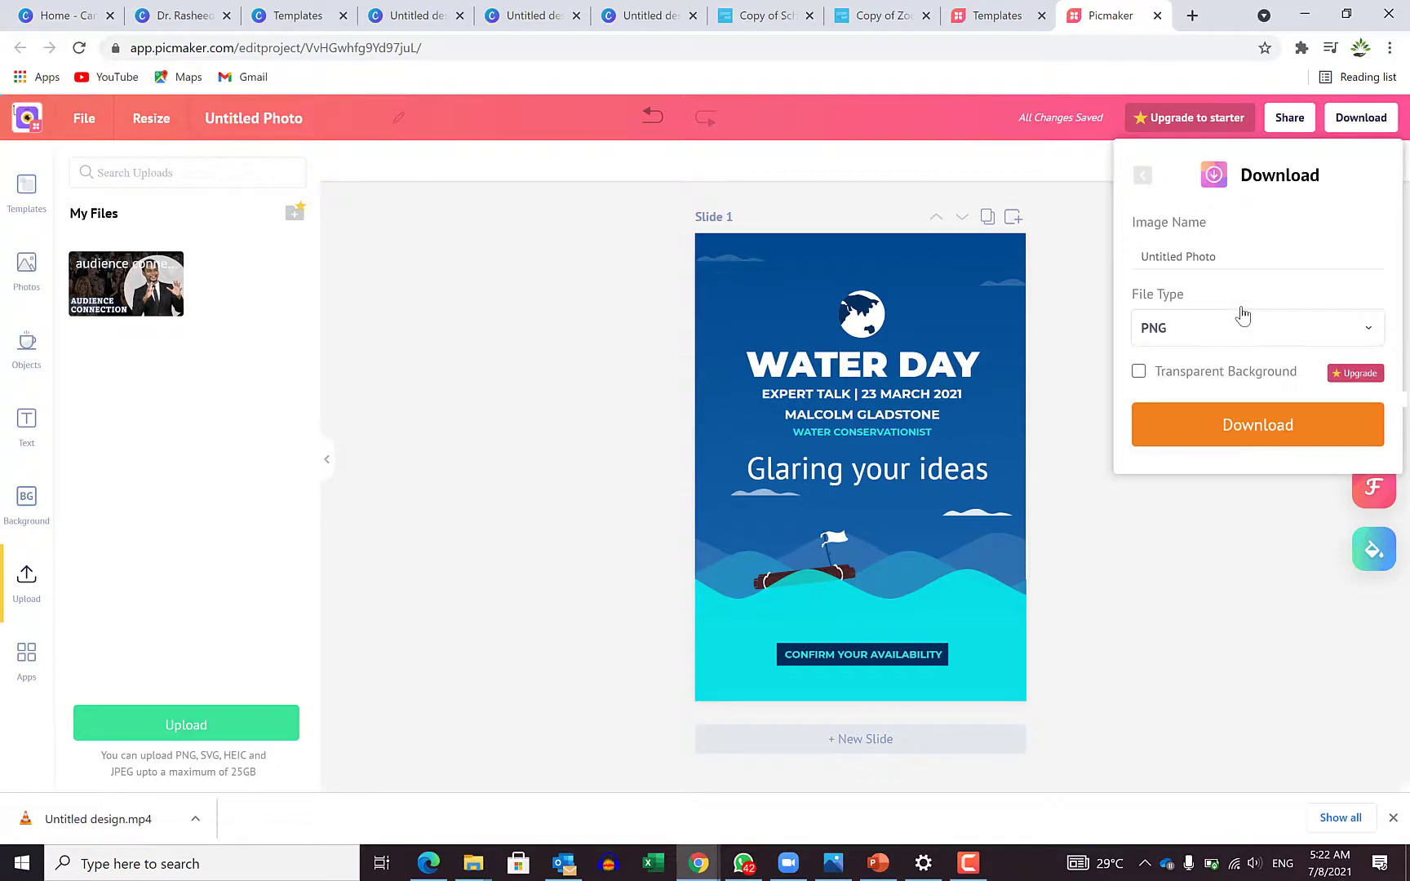
{"action": "left_click", "coordinate": [1275, 424]}
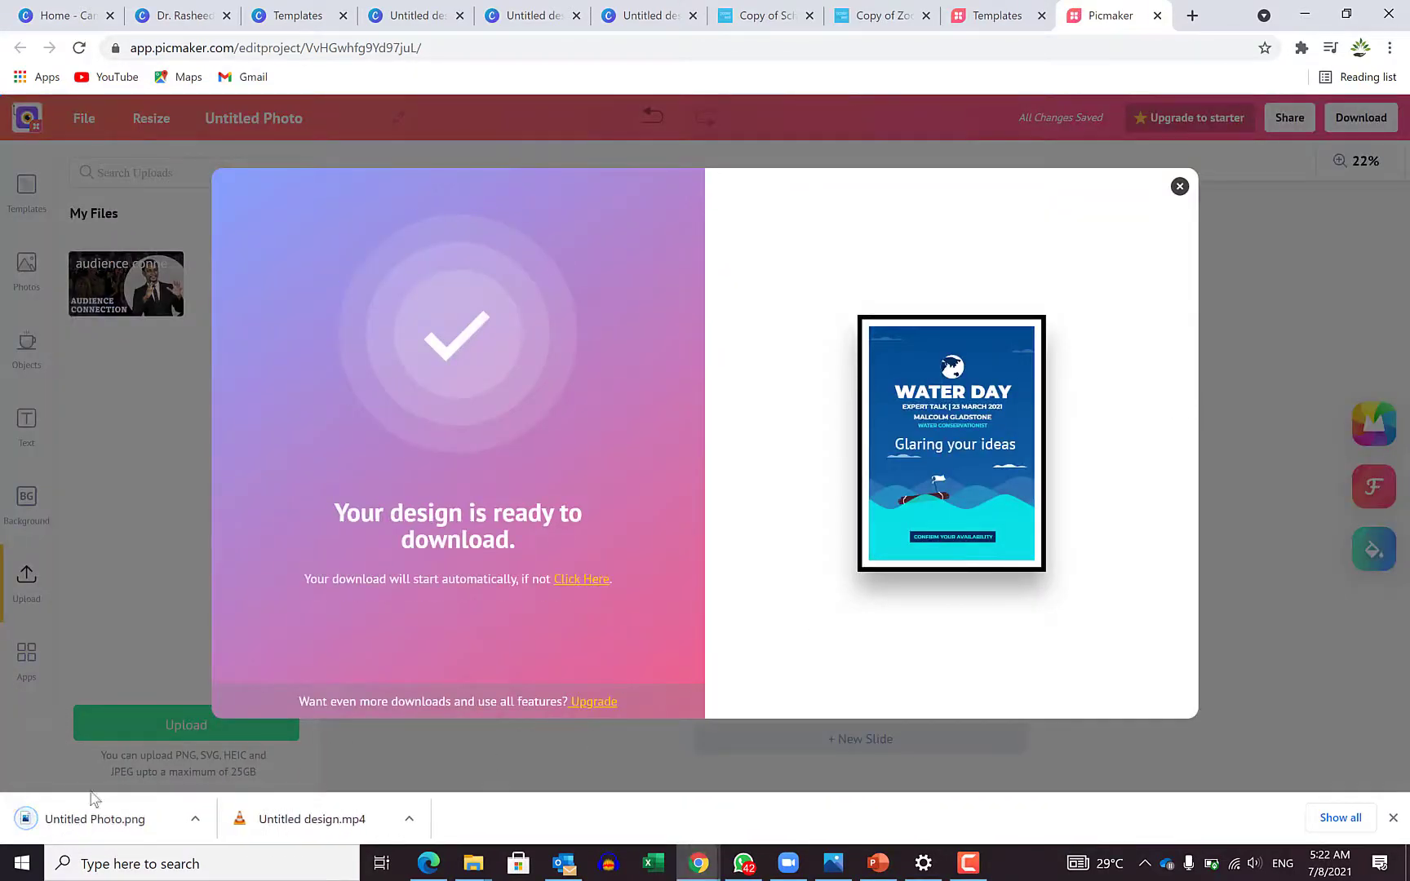
{"action": "left_click", "coordinate": [94, 819]}
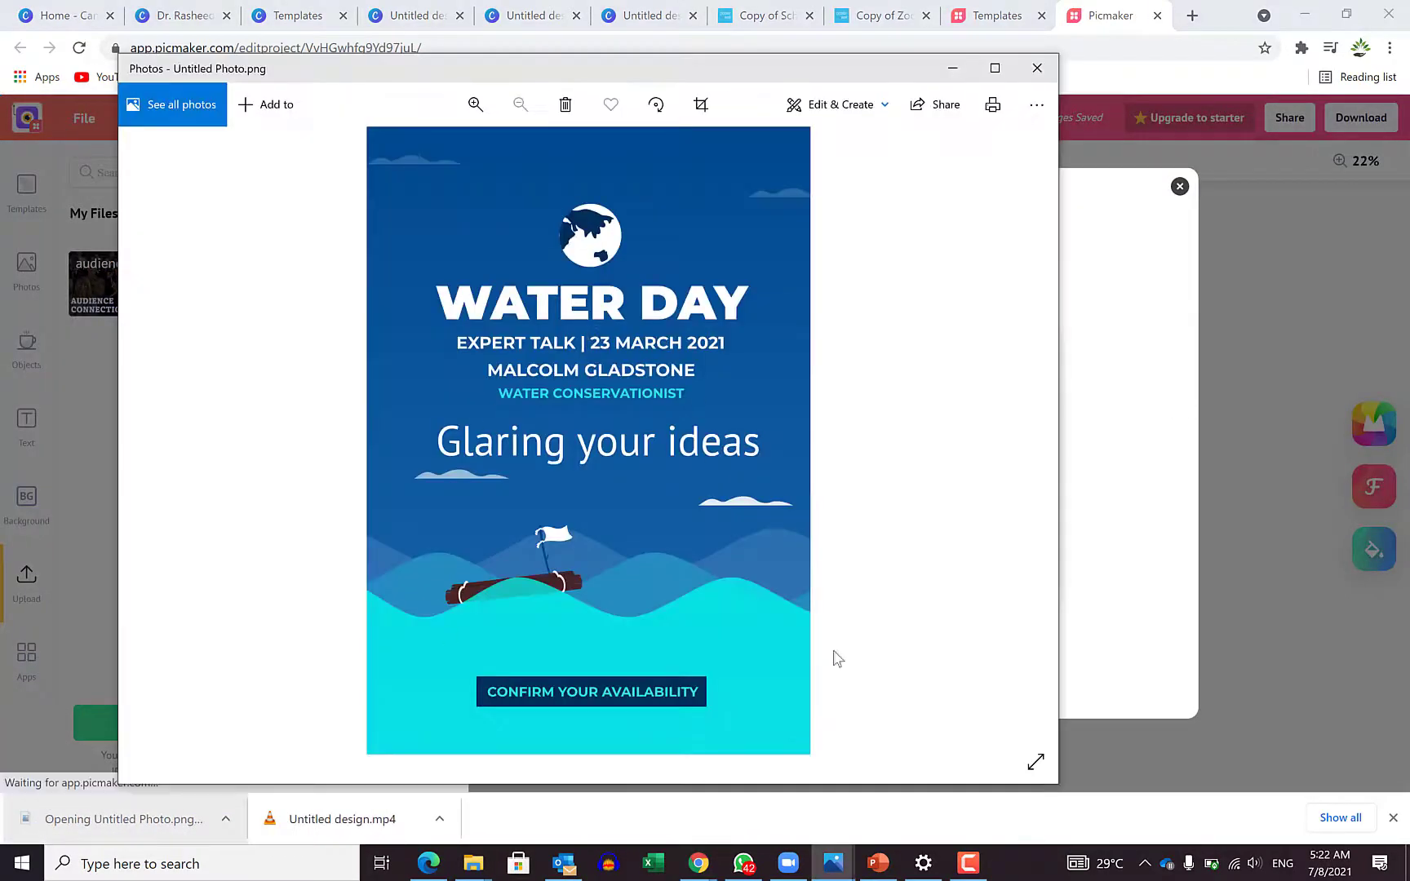
{"action": "left_click", "coordinate": [1034, 70]}
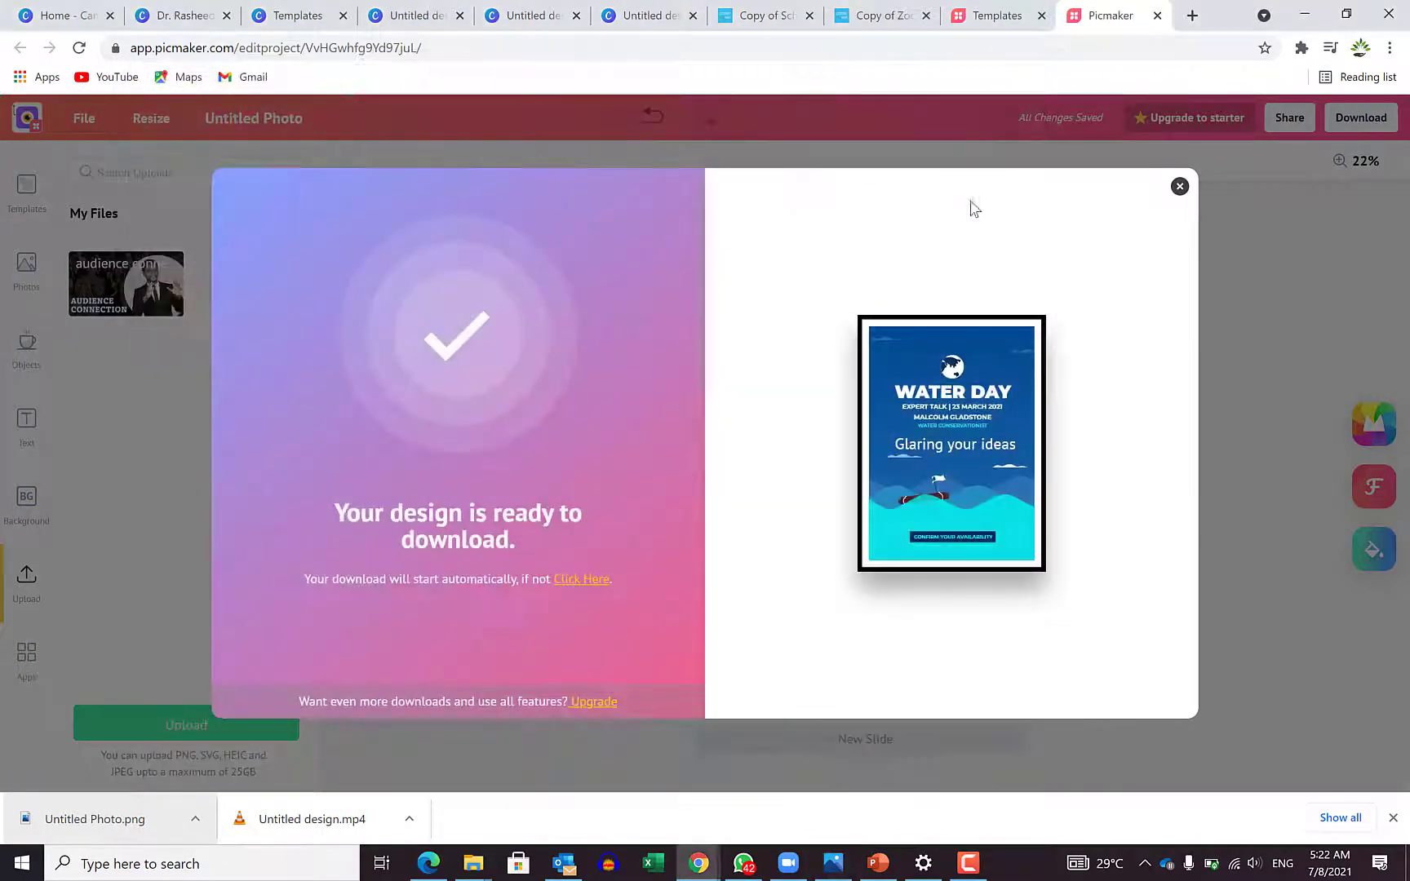
{"action": "left_click", "coordinate": [1180, 188]}
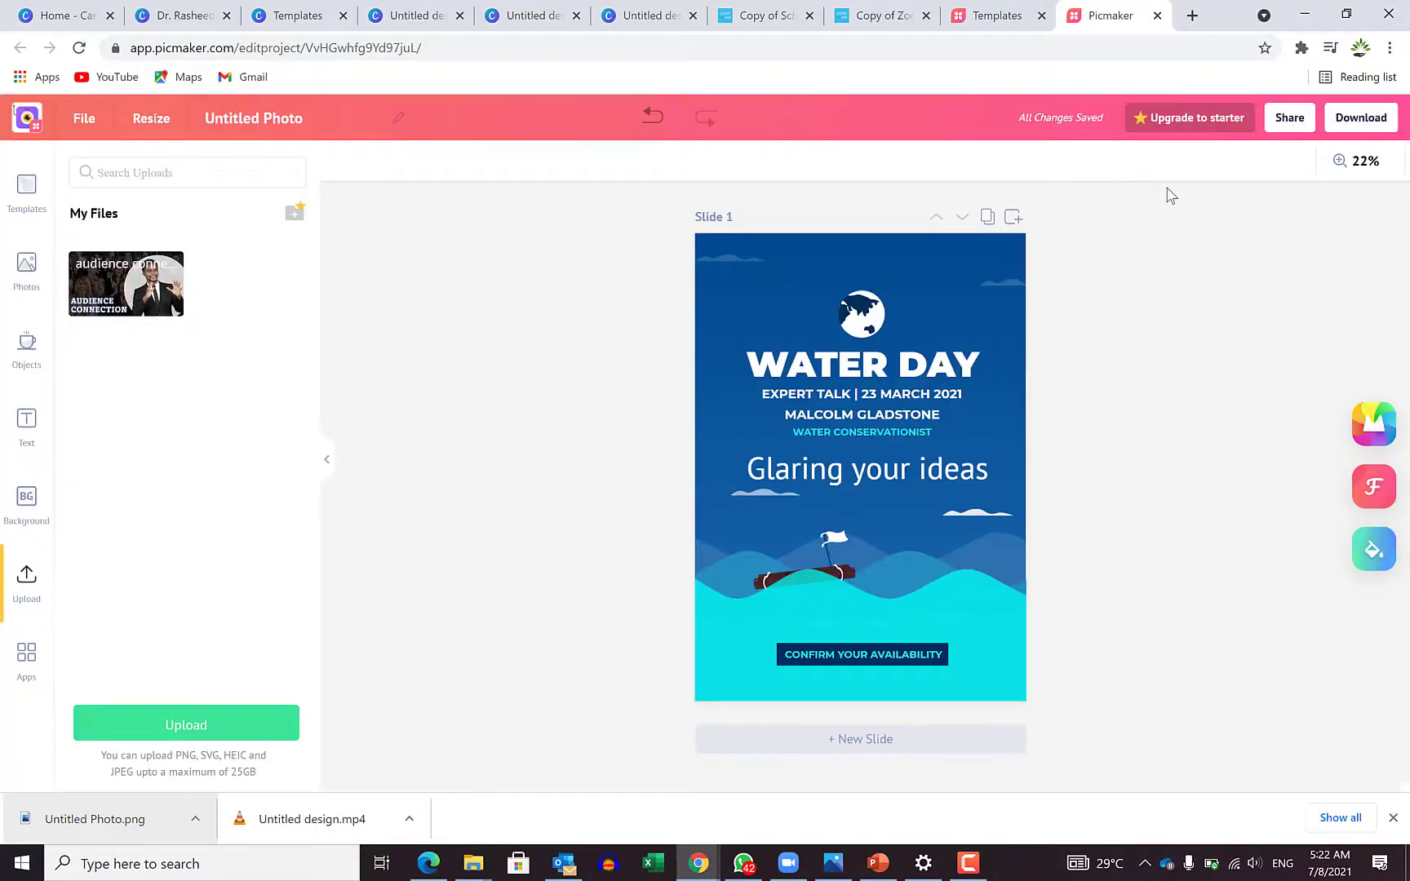